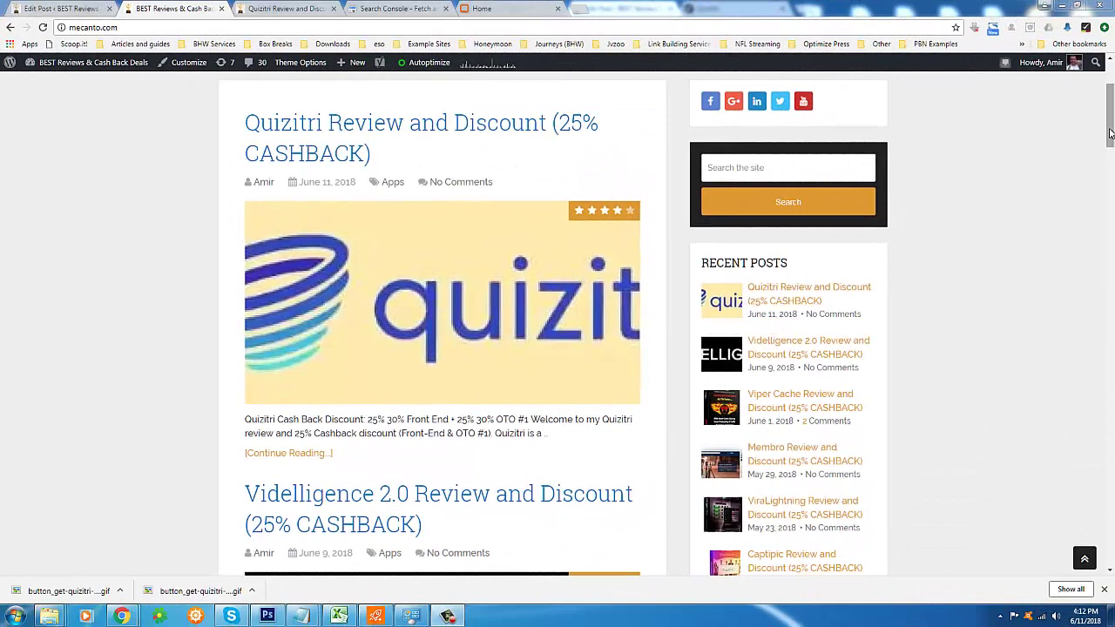
- Reload the MeCanto Reviews homepage so the post shows its 30% CASHBACK title
{"action": "scroll", "coordinate": [1109, 133], "scroll_direction": "up", "scroll_amount": 2}
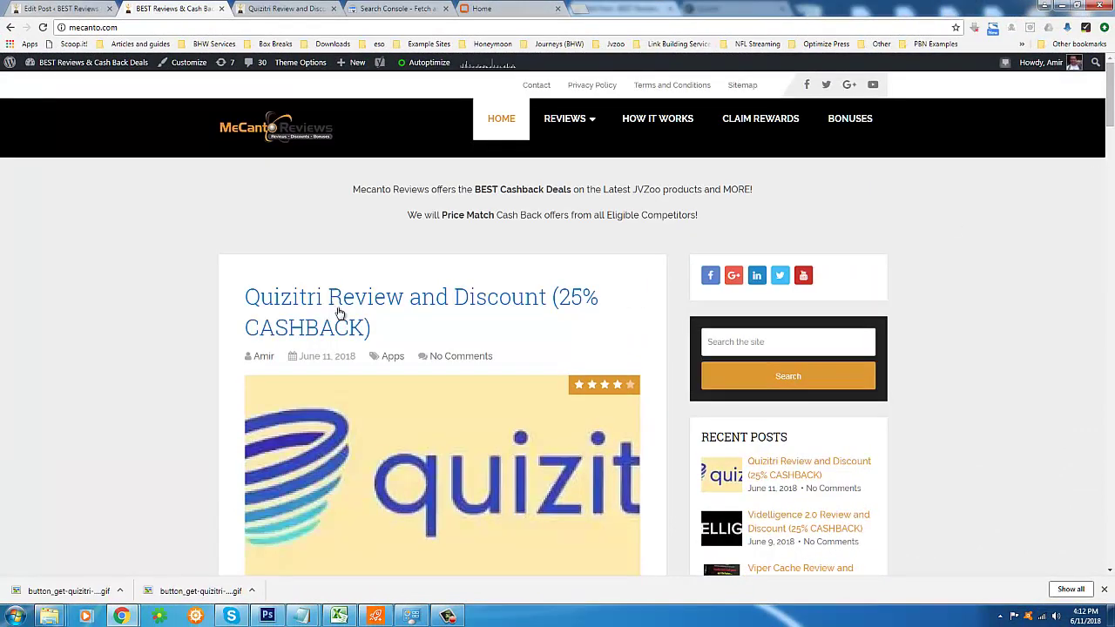
{"action": "right_click", "coordinate": [119, 261]}
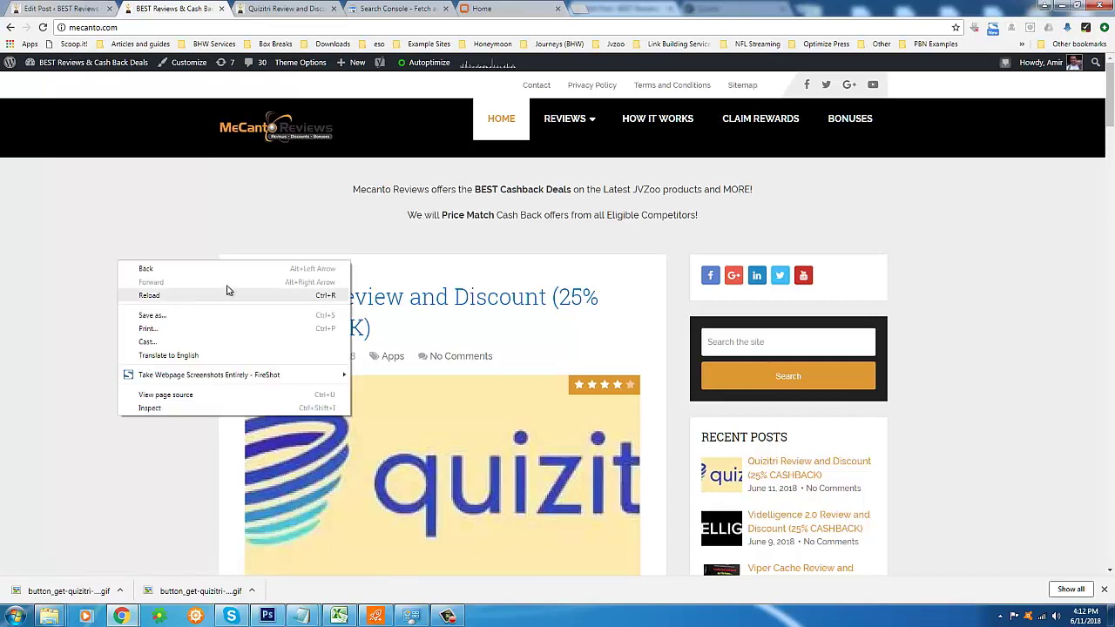
{"action": "left_click", "coordinate": [460, 252]}
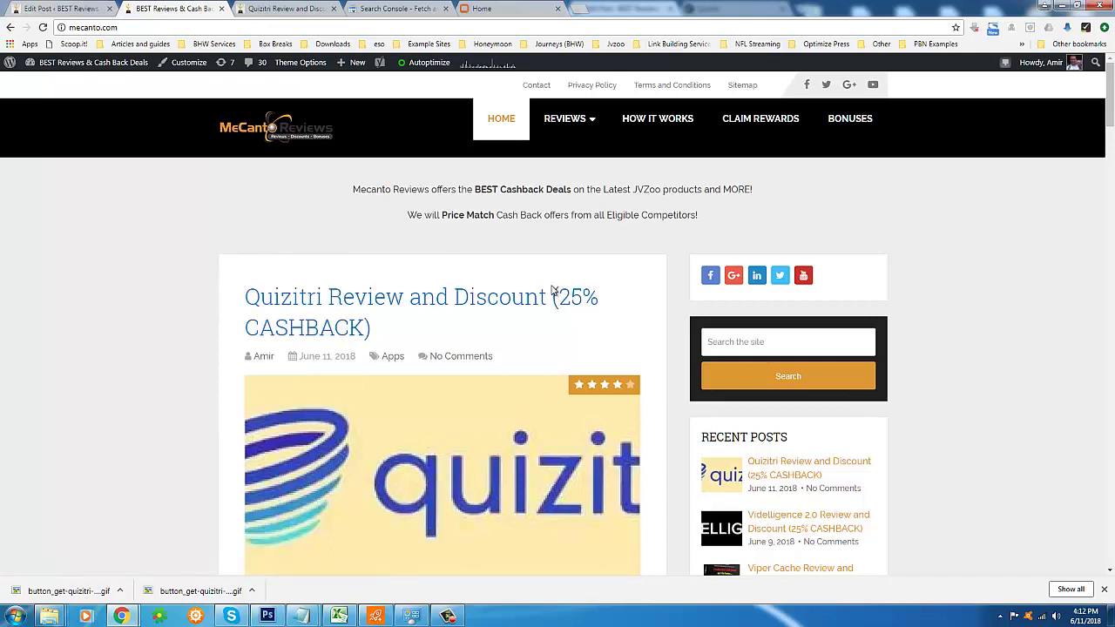
{"action": "right_click", "coordinate": [234, 224]}
{"action": "left_click", "coordinate": [266, 253]}
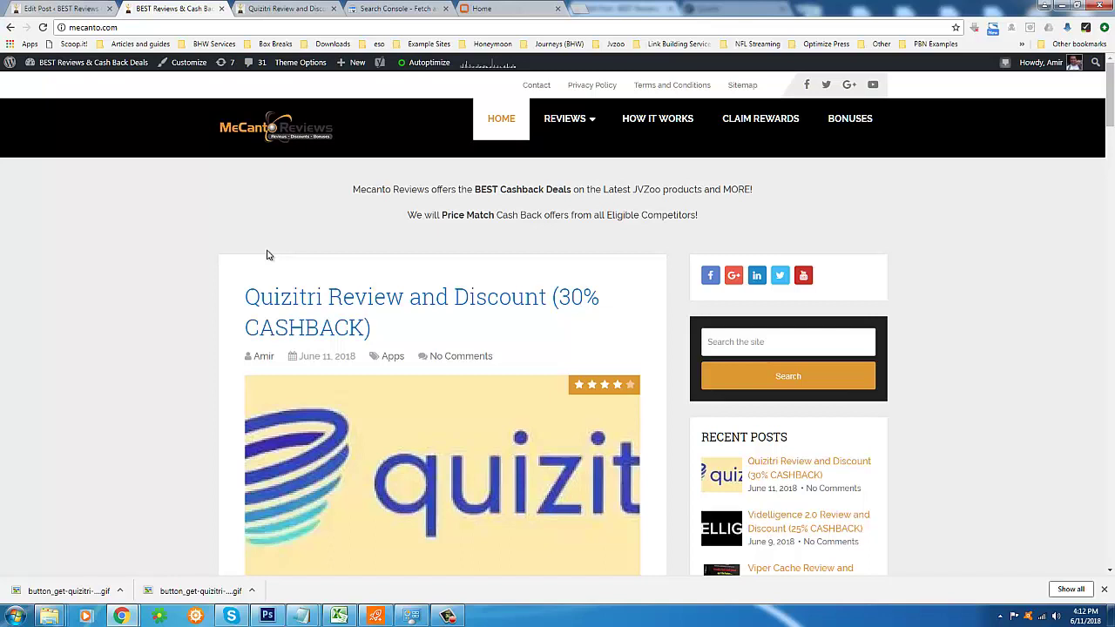
- Open the Quizitri Review and Discount post in a new tab
{"action": "right_click", "coordinate": [318, 298]}
{"action": "left_click", "coordinate": [340, 304]}
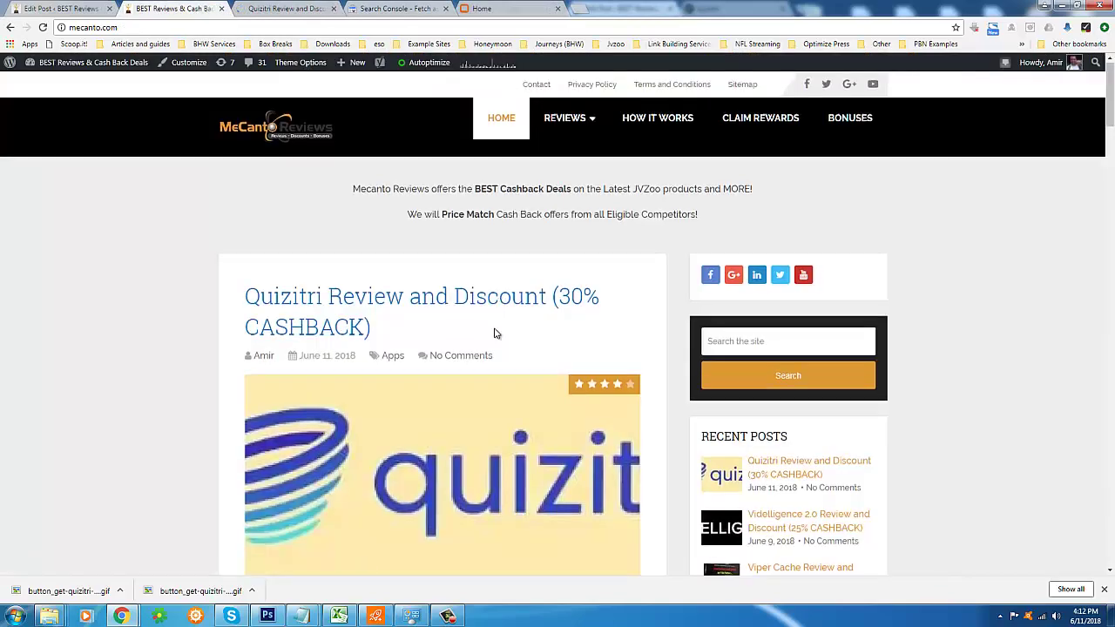
{"action": "scroll", "coordinate": [494, 334], "scroll_direction": "down", "scroll_amount": 1}
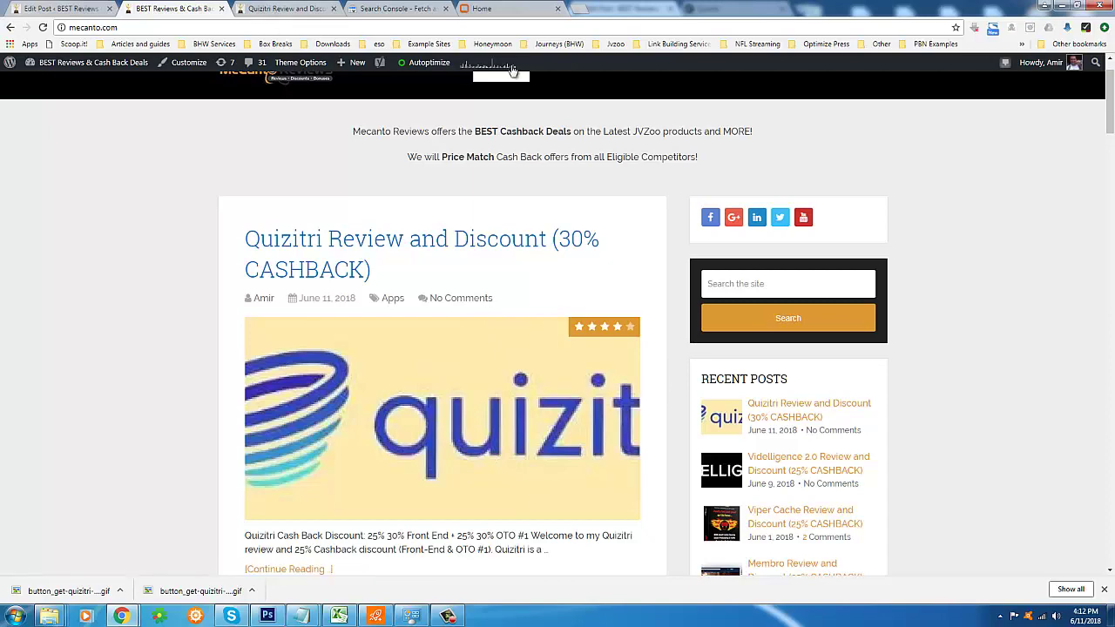
- Switch to the Quizitri article and highlight the '(30%' part of its title
{"action": "left_click", "coordinate": [288, 9]}
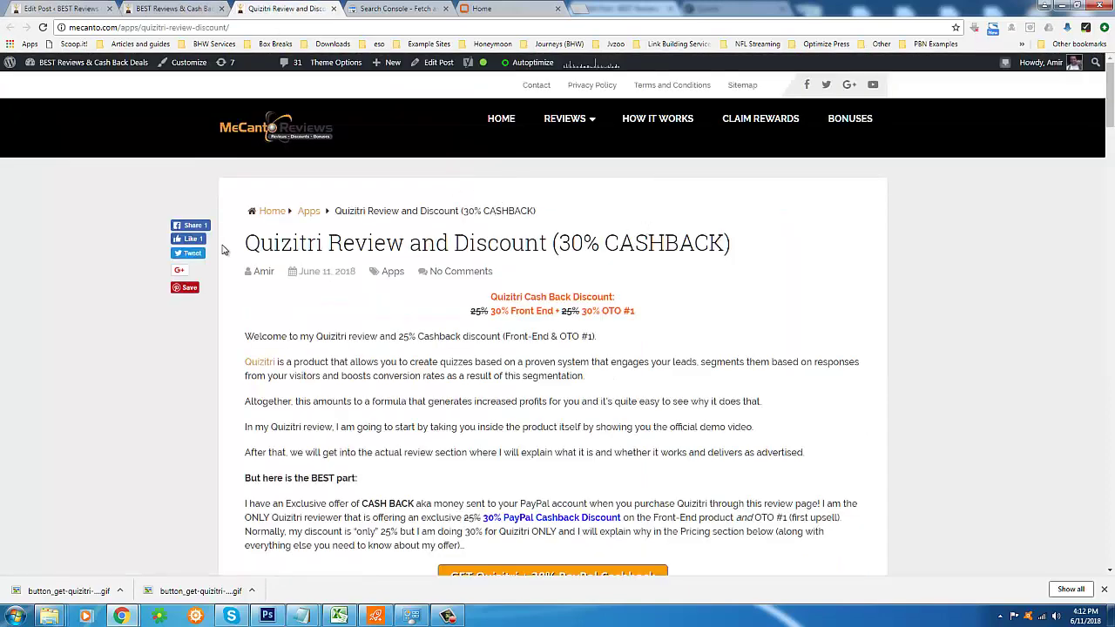
{"action": "left_click_drag", "start_coordinate": [245, 243], "coordinate": [737, 251]}
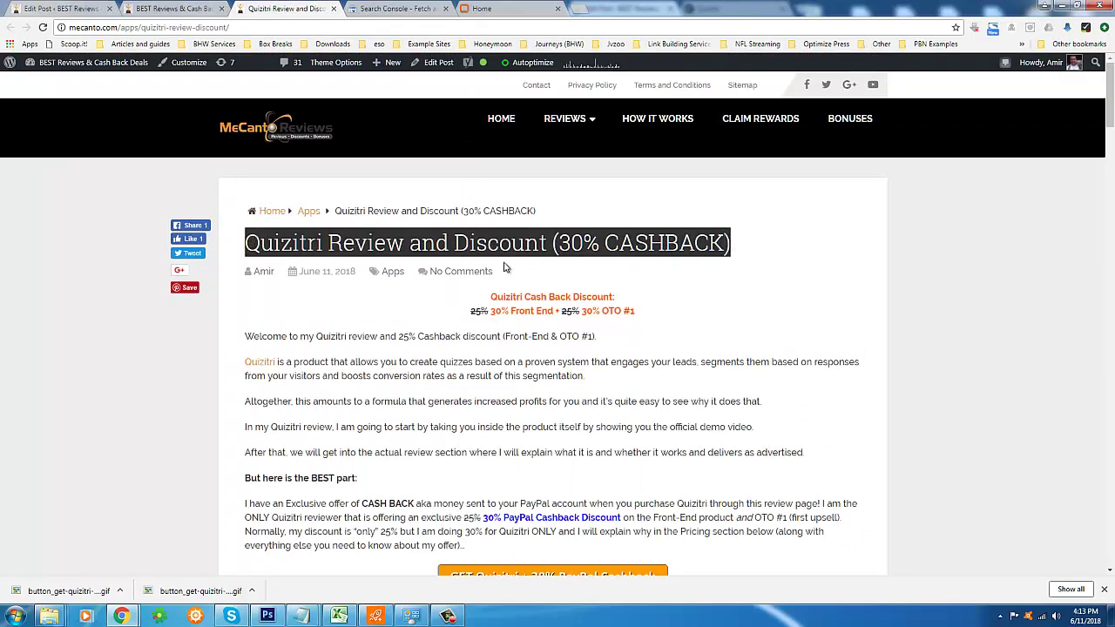
{"action": "left_click", "coordinate": [559, 244]}
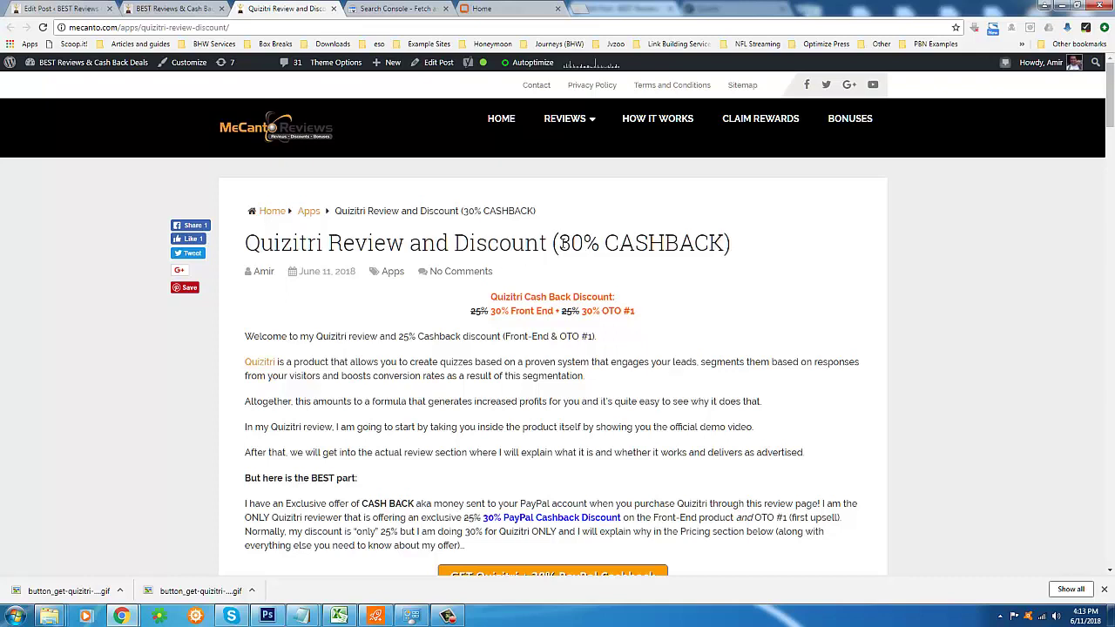
{"action": "left_click_drag", "start_coordinate": [554, 244], "coordinate": [606, 264]}
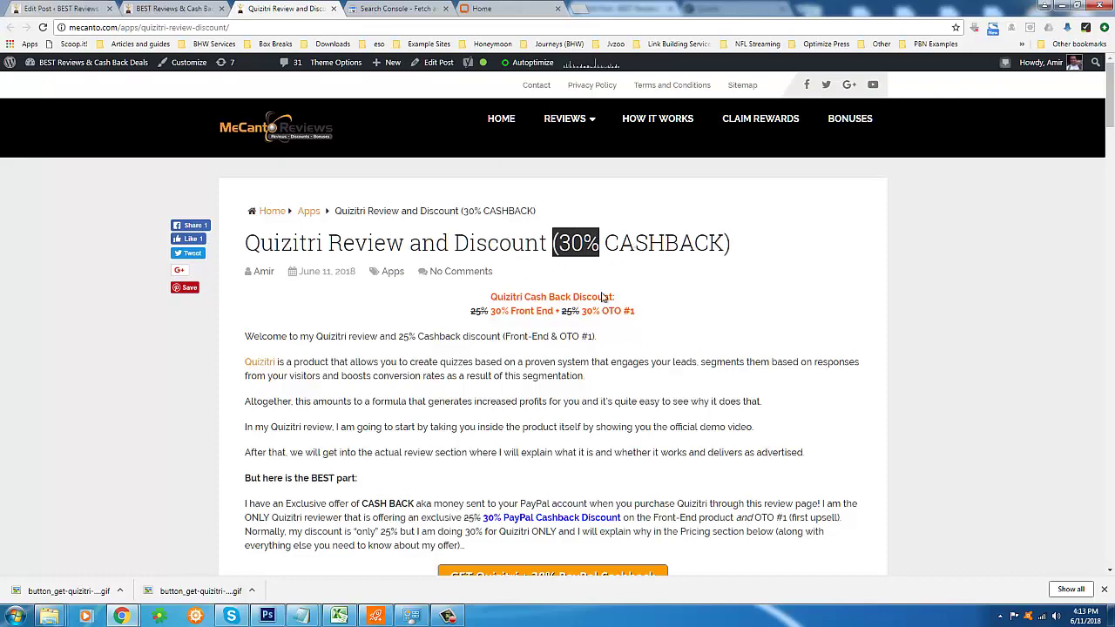
{"action": "scroll", "coordinate": [550, 335], "scroll_direction": "down", "scroll_amount": 1}
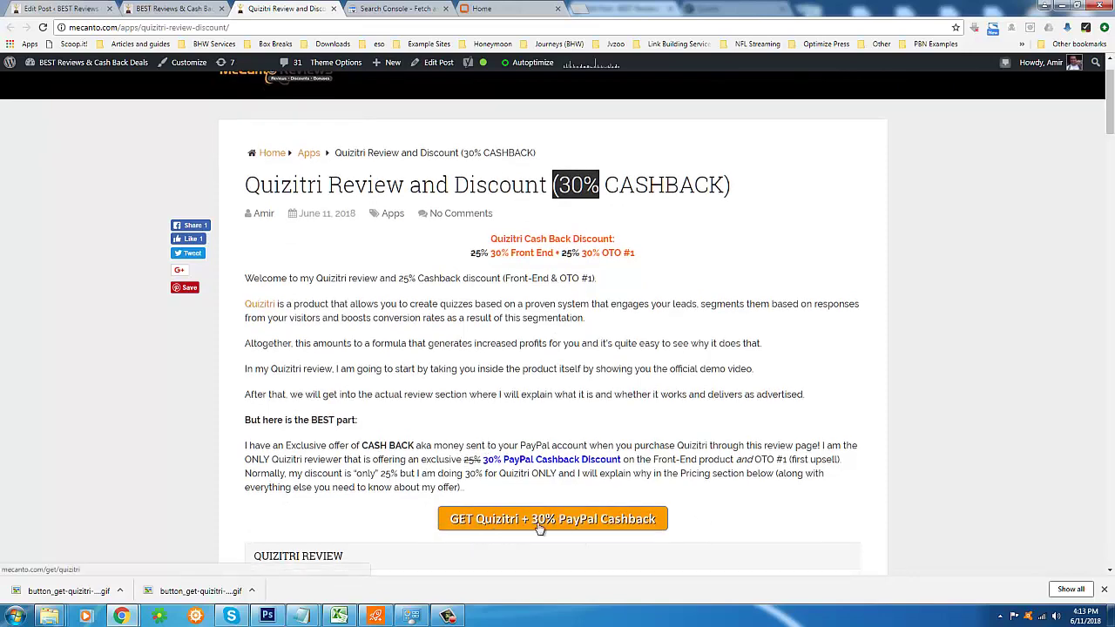
{"action": "left_click", "coordinate": [560, 185]}
{"action": "left_click_drag", "start_coordinate": [554, 185], "coordinate": [600, 185]}
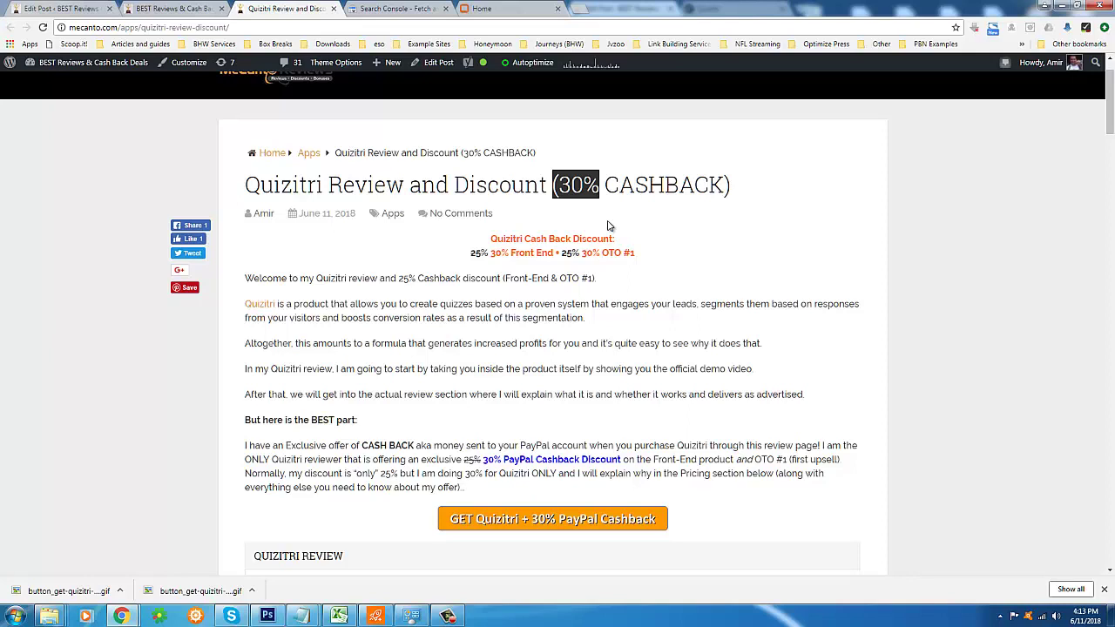
- Highlight the struck-through 25% and the '30% Front End' offer text
{"action": "left_click", "coordinate": [471, 253]}
{"action": "left_click_drag", "start_coordinate": [472, 254], "coordinate": [489, 254]}
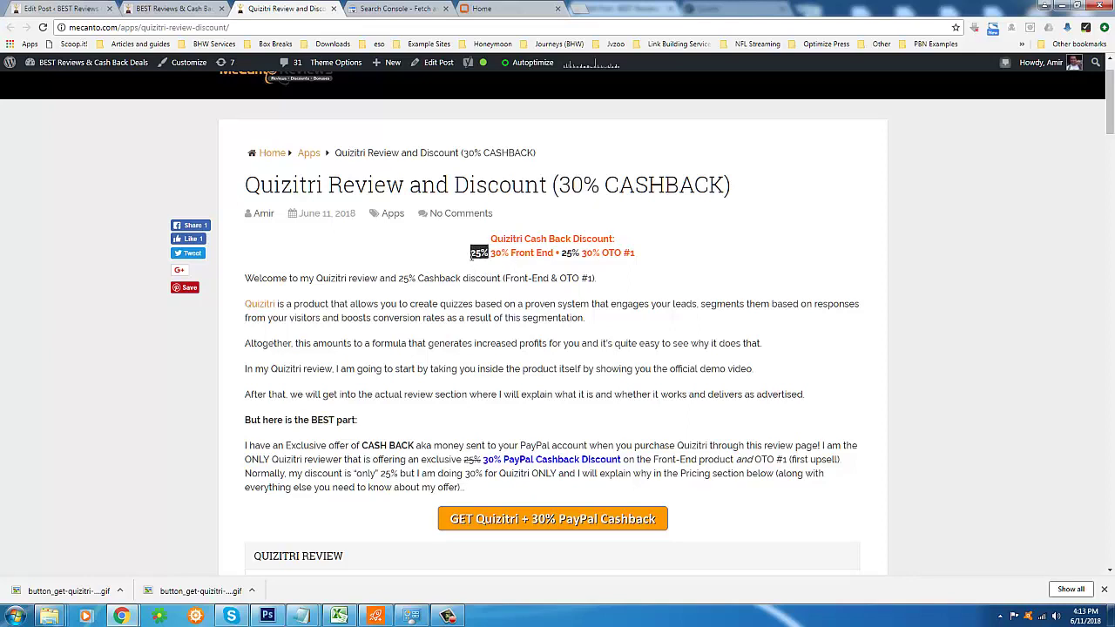
{"action": "left_click", "coordinate": [489, 253]}
{"action": "double_click", "coordinate": [488, 253]}
{"action": "left_click", "coordinate": [492, 254]}
{"action": "left_click_drag", "start_coordinate": [492, 254], "coordinate": [557, 252]}
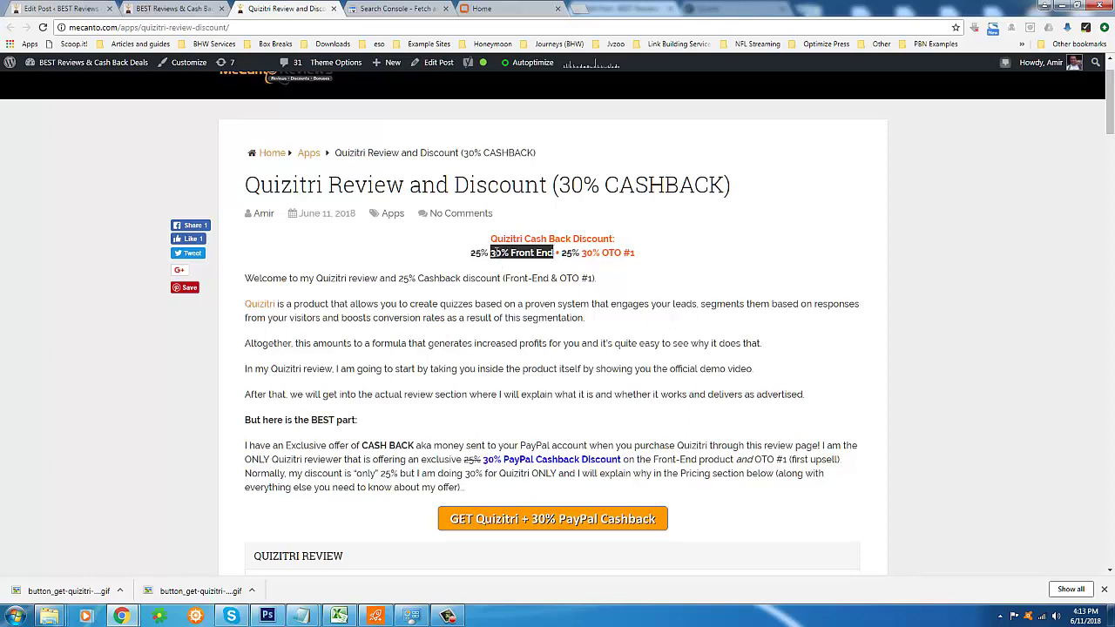
{"action": "left_click_drag", "start_coordinate": [492, 254], "coordinate": [552, 252]}
{"action": "triple_click", "coordinate": [491, 317]}
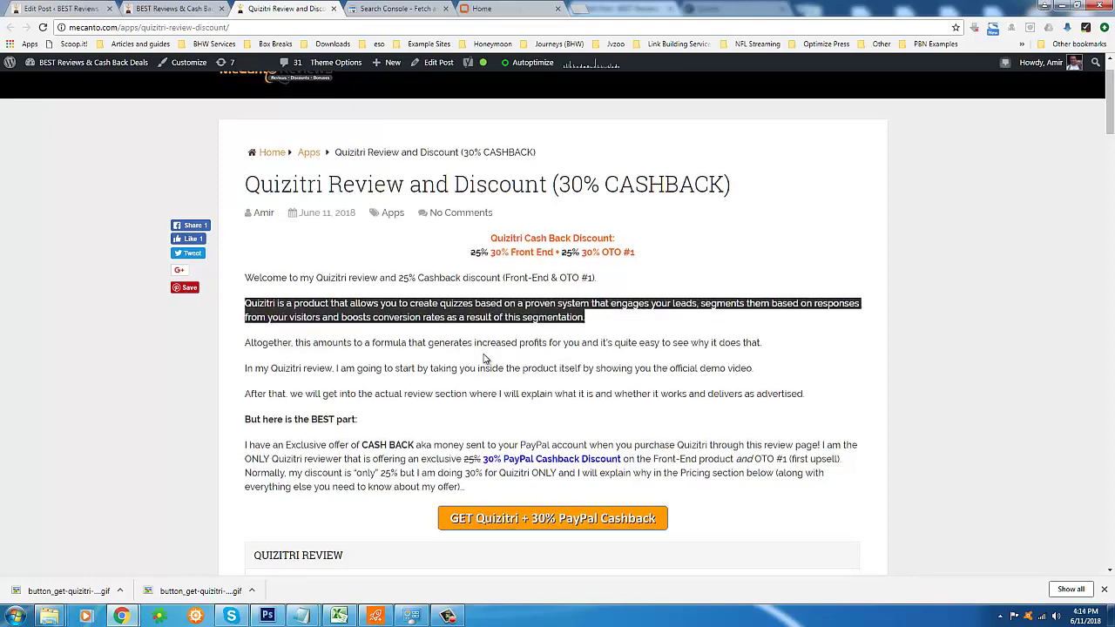
{"action": "scroll", "coordinate": [485, 359], "scroll_direction": "down", "scroll_amount": 1}
{"action": "triple_click", "coordinate": [406, 349]}
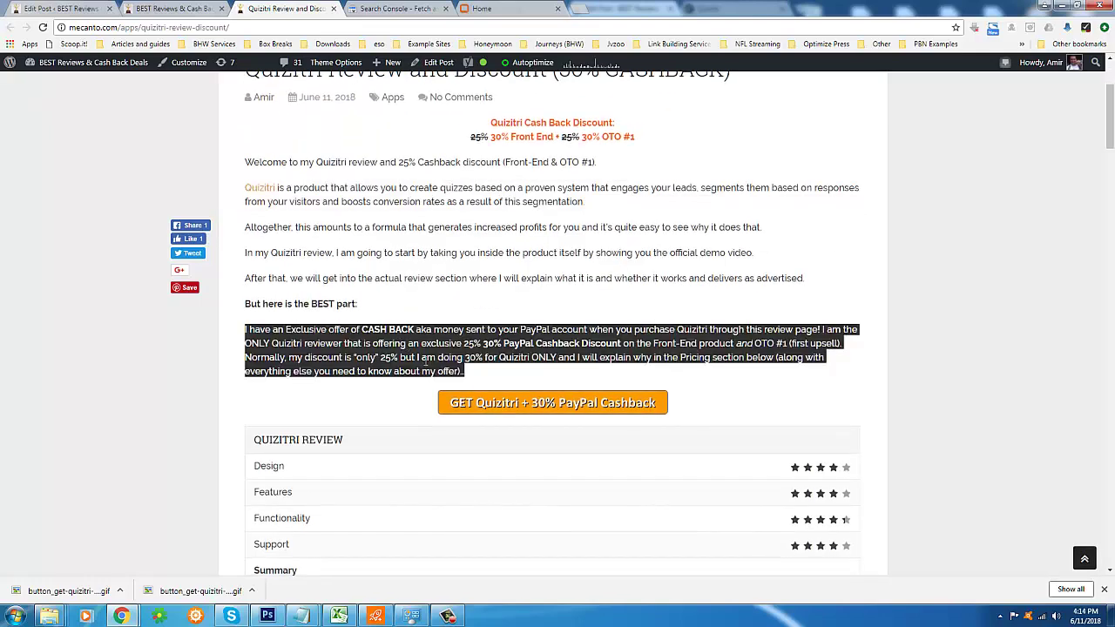
{"action": "left_click", "coordinate": [424, 366]}
{"action": "scroll", "coordinate": [427, 364], "scroll_direction": "up", "scroll_amount": 1}
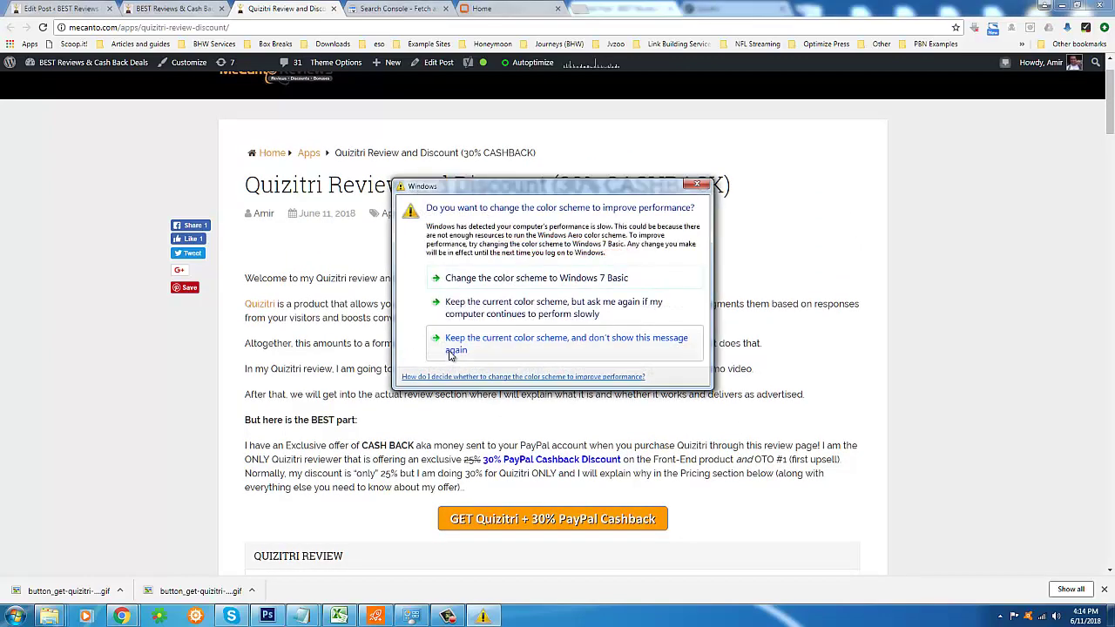
{"action": "left_click", "coordinate": [700, 186]}
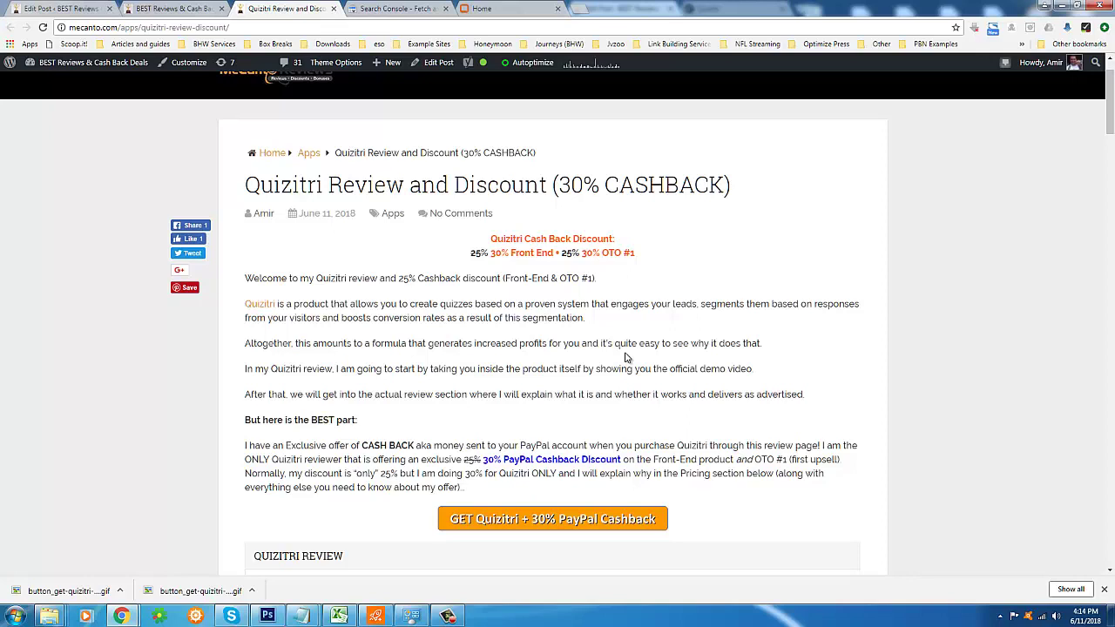
{"action": "triple_click", "coordinate": [614, 394]}
{"action": "double_click", "coordinate": [571, 343]}
{"action": "left_click", "coordinate": [671, 433], "text": "shift"}
{"action": "left_click", "coordinate": [672, 433]}
{"action": "scroll", "coordinate": [684, 413], "scroll_direction": "down", "scroll_amount": 1}
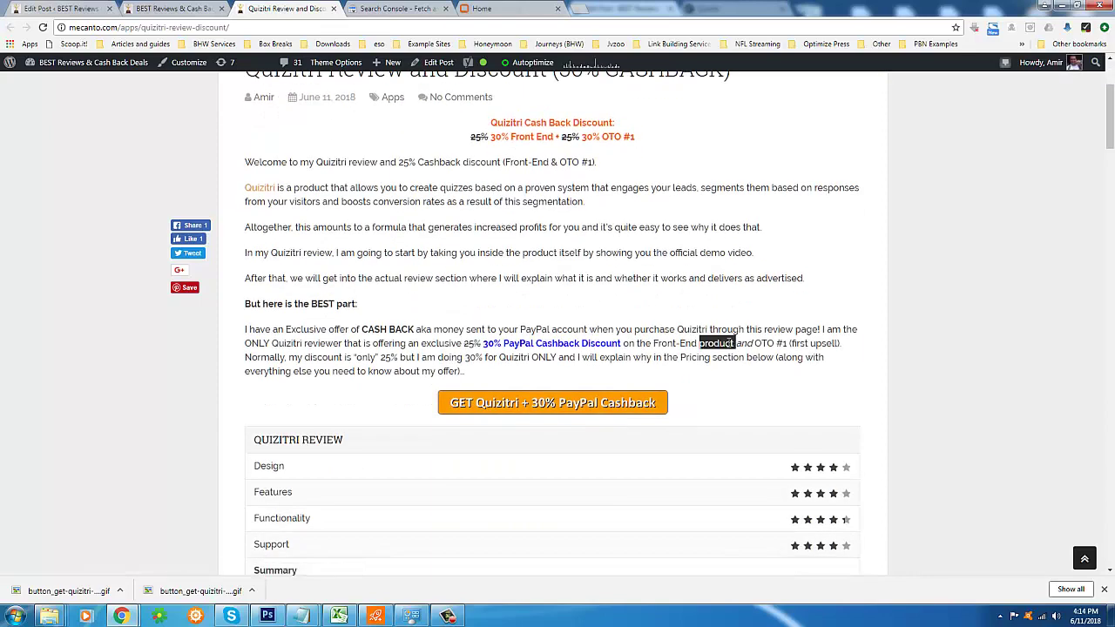
{"action": "triple_click", "coordinate": [729, 343]}
{"action": "left_click", "coordinate": [373, 343]}
{"action": "left_click_drag", "start_coordinate": [1111, 133], "coordinate": [1098, 249]}
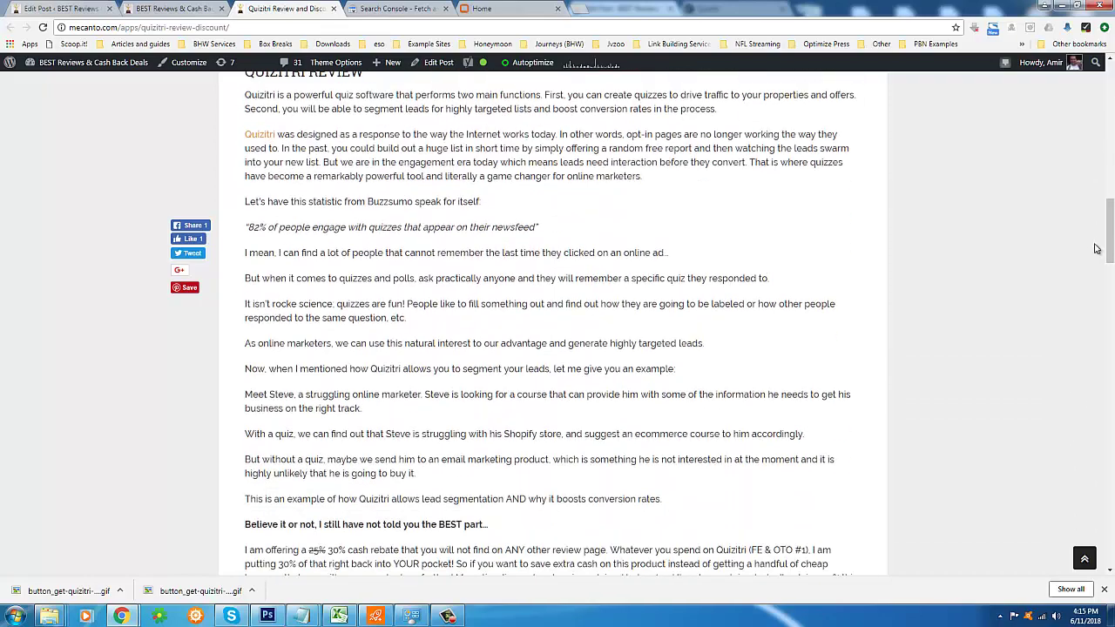
{"action": "triple_click", "coordinate": [697, 257]}
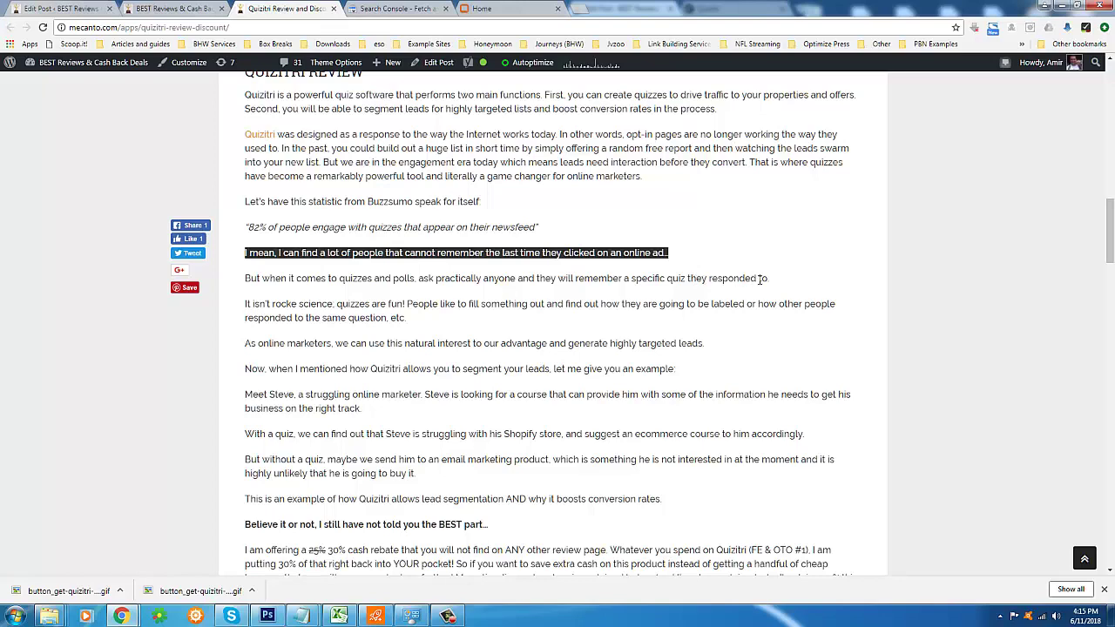
{"action": "scroll", "coordinate": [761, 279], "scroll_direction": "down", "scroll_amount": 2}
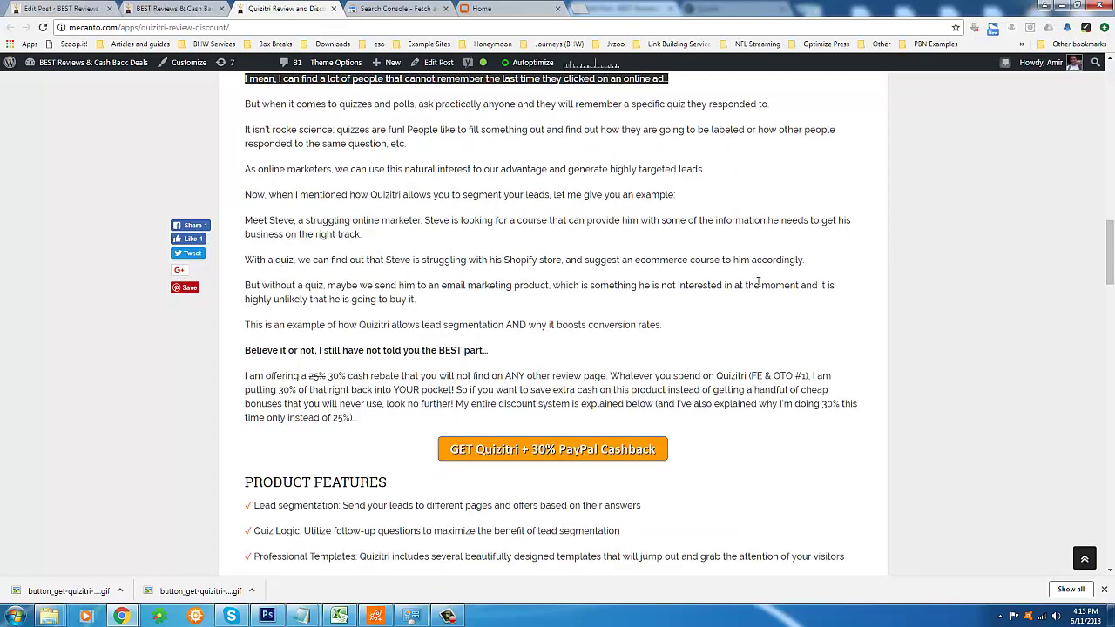
{"action": "triple_click", "coordinate": [454, 377]}
{"action": "scroll", "coordinate": [749, 283], "scroll_direction": "down", "scroll_amount": 6}
{"action": "triple_click", "coordinate": [697, 290]}
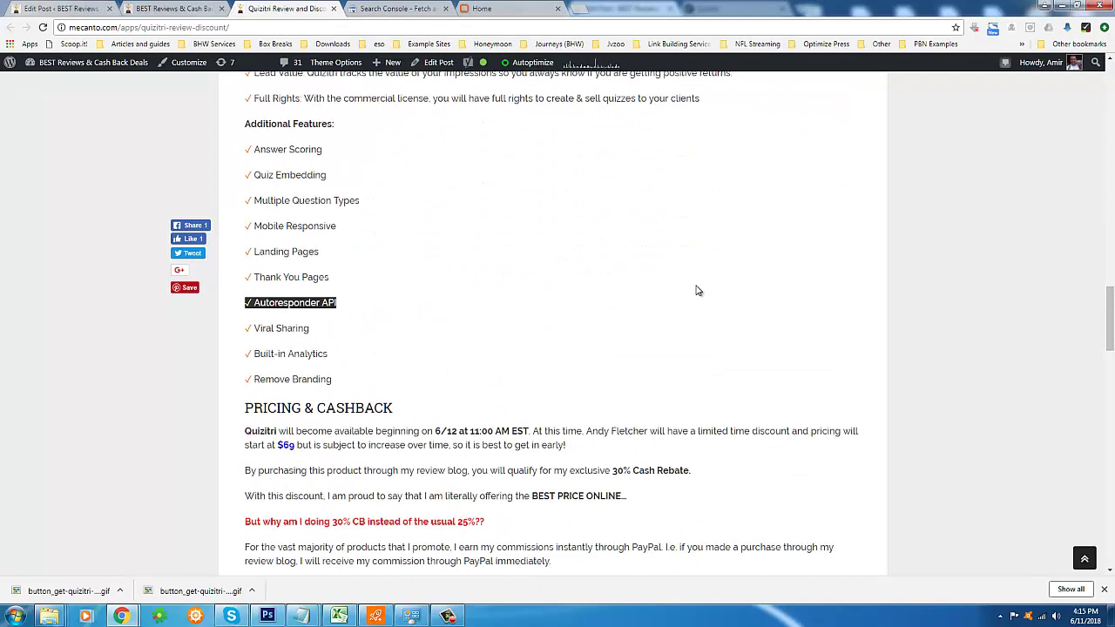
{"action": "left_click_drag", "start_coordinate": [1111, 303], "coordinate": [1111, 331]}
{"action": "scroll", "coordinate": [440, 199], "scroll_direction": "down", "scroll_amount": 1}
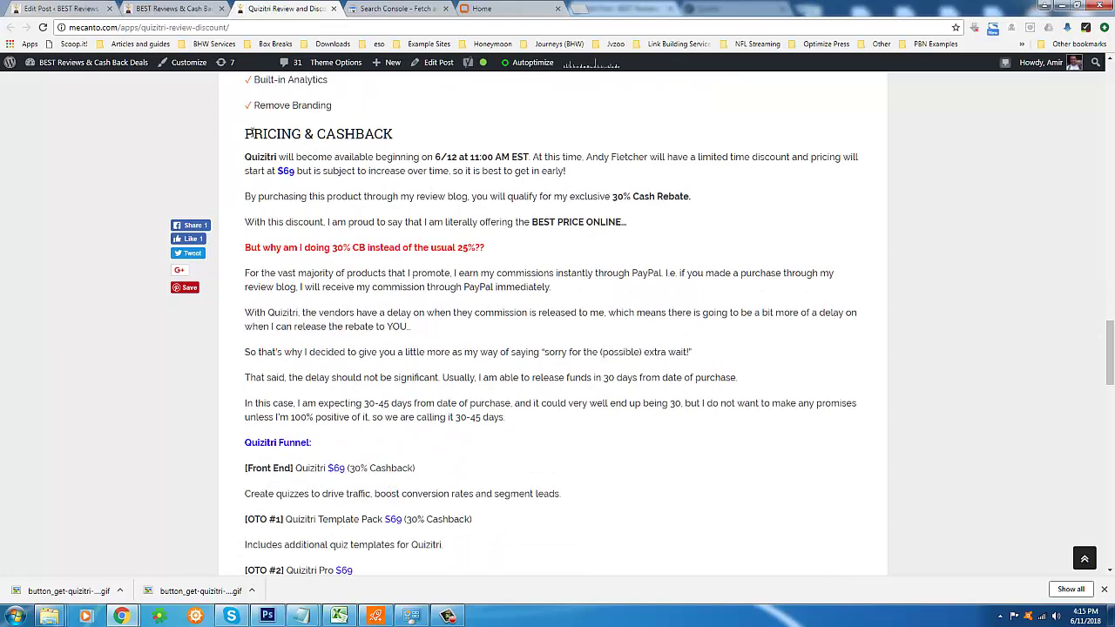
{"action": "left_click_drag", "start_coordinate": [262, 129], "coordinate": [385, 131]}
{"action": "double_click", "coordinate": [273, 134]}
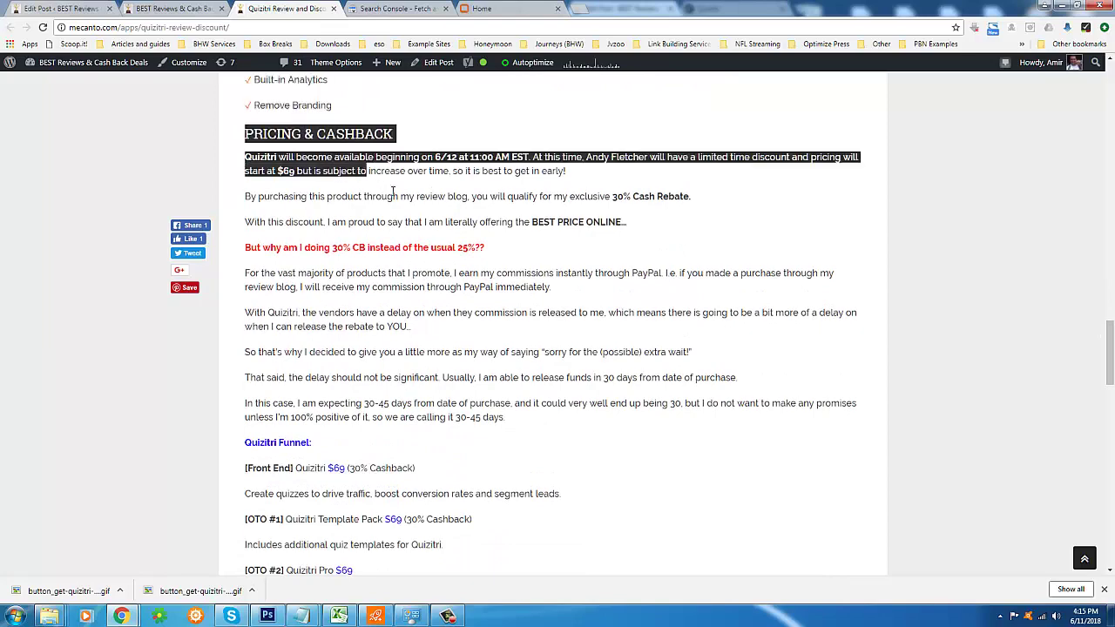
{"action": "left_click_drag", "start_coordinate": [404, 202], "coordinate": [670, 473]}
{"action": "left_click", "coordinate": [679, 459]}
{"action": "scroll", "coordinate": [645, 435], "scroll_direction": "down", "scroll_amount": 2}
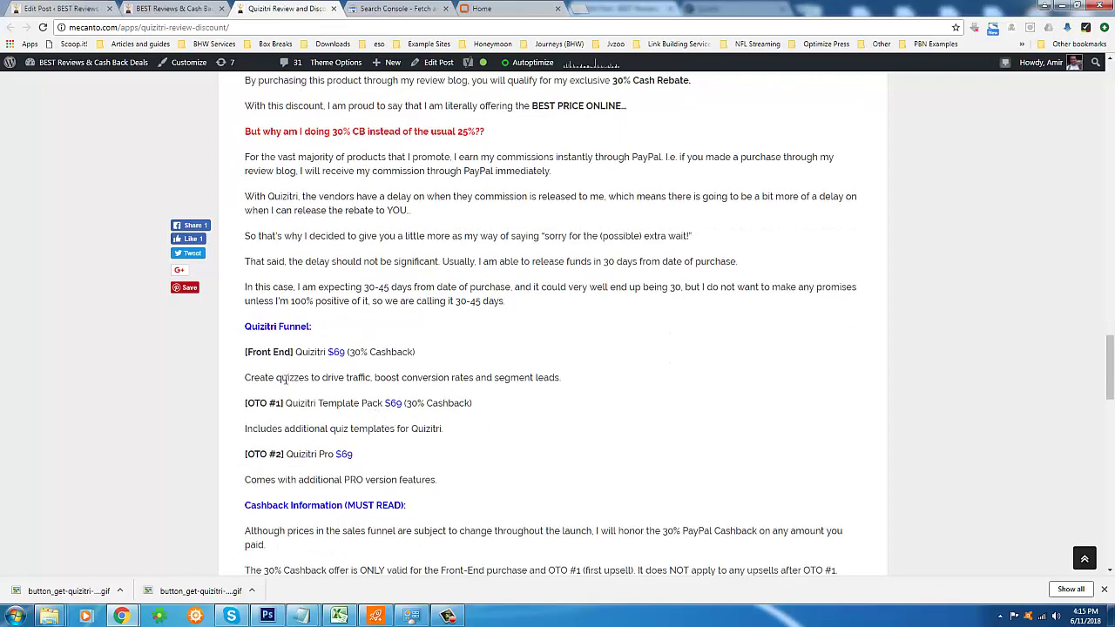
{"action": "triple_click", "coordinate": [265, 352]}
{"action": "scroll", "coordinate": [263, 369], "scroll_direction": "down", "scroll_amount": 3}
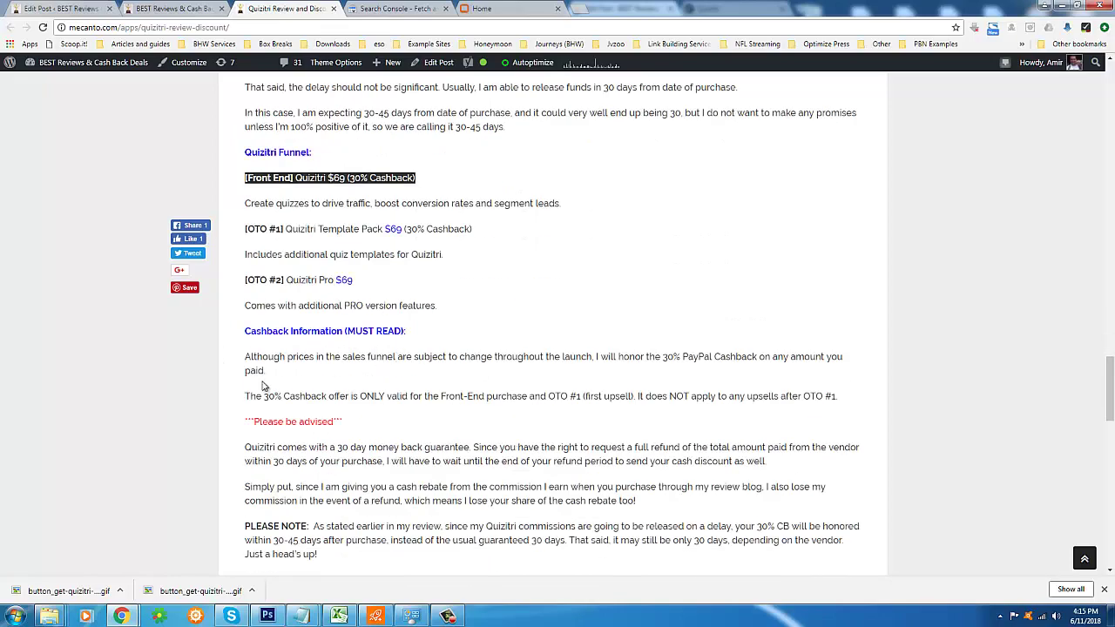
{"action": "scroll", "coordinate": [255, 386], "scroll_direction": "down", "scroll_amount": 5}
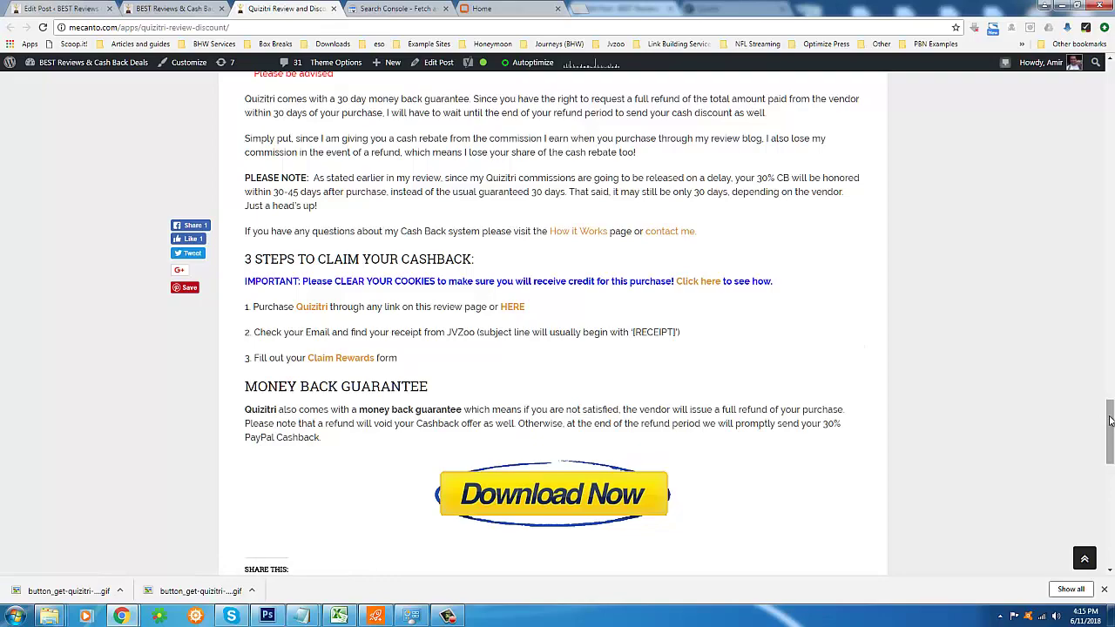
{"action": "left_click_drag", "start_coordinate": [1109, 421], "coordinate": [1104, 94]}
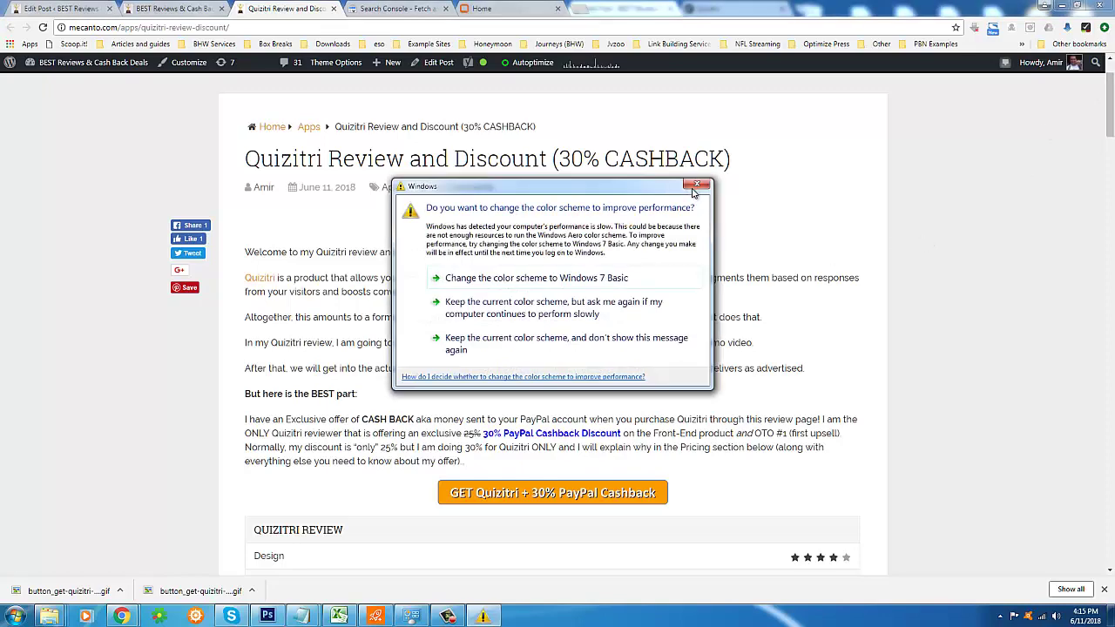
- Close the Windows colour-scheme warning, then select the cashback offer paragraph and the Quizitri demo line
{"action": "left_click", "coordinate": [697, 183]}
{"action": "left_click_drag", "start_coordinate": [1111, 137], "coordinate": [1111, 178]}
{"action": "triple_click", "coordinate": [718, 261]}
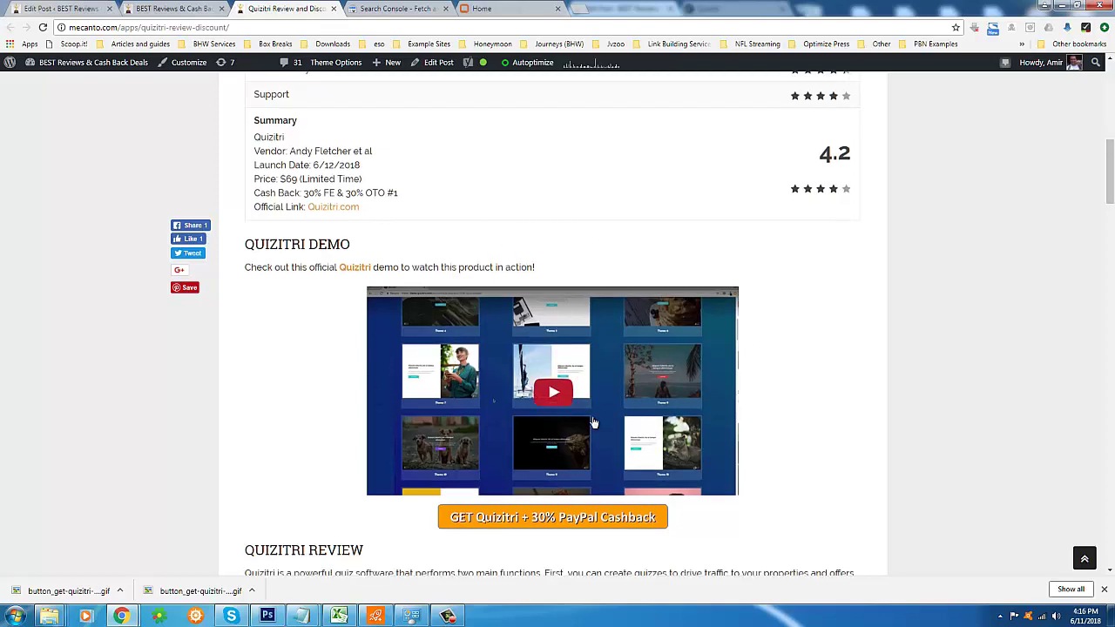
{"action": "left_click_drag", "start_coordinate": [1109, 210], "coordinate": [1109, 216]}
{"action": "triple_click", "coordinate": [460, 201]}
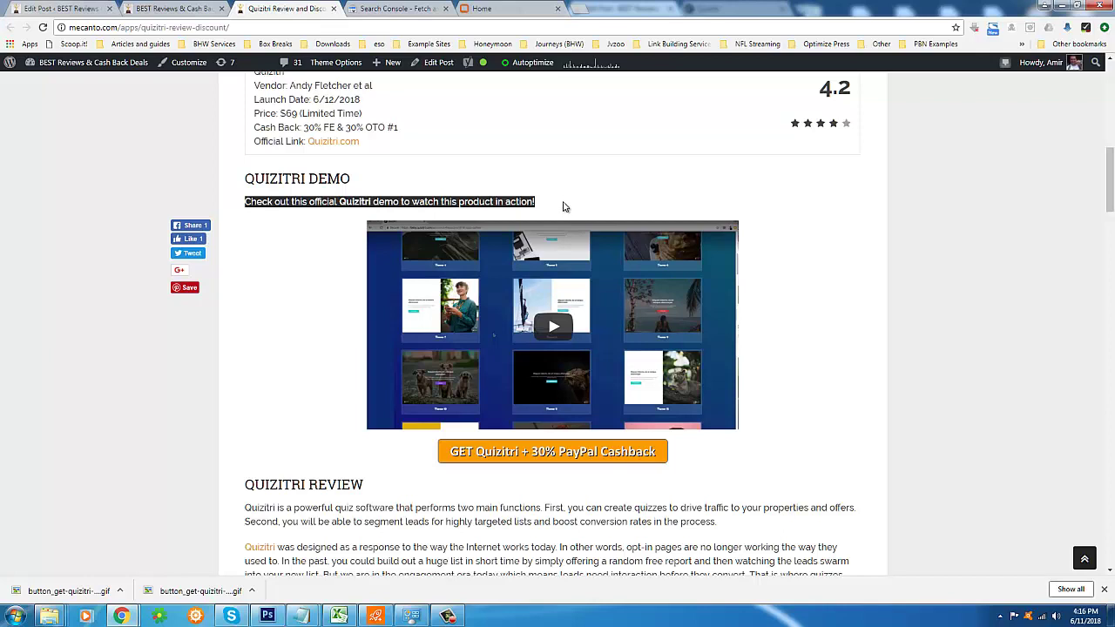
- Return to the My Quizzes dashboard listing the seven existing quizzes
{"action": "left_click", "coordinate": [448, 616]}
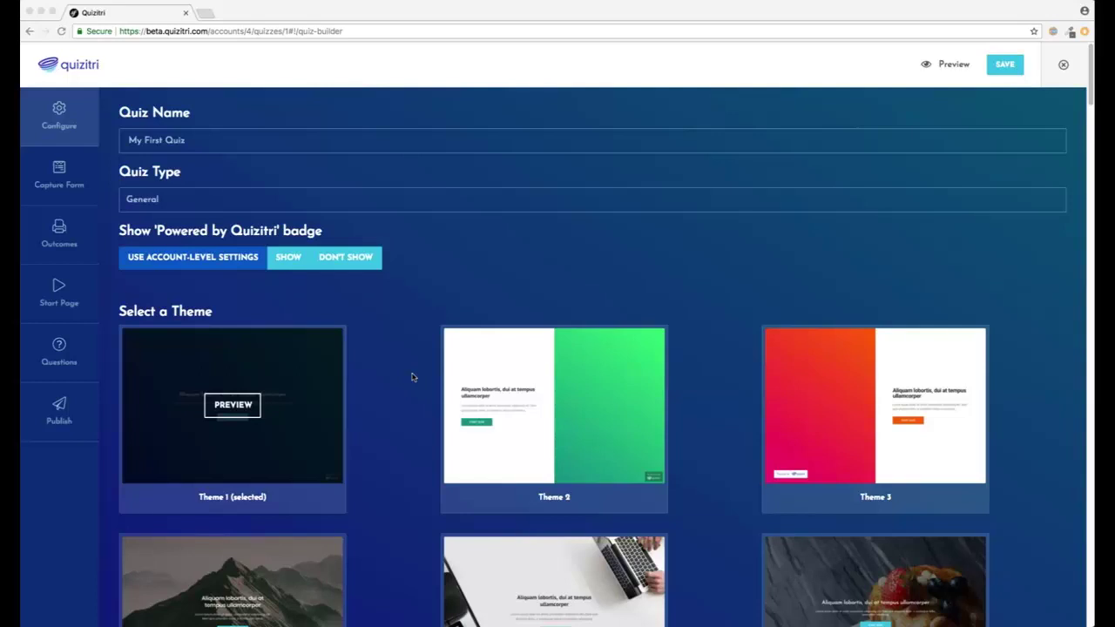
{"action": "left_click", "coordinate": [599, 296]}
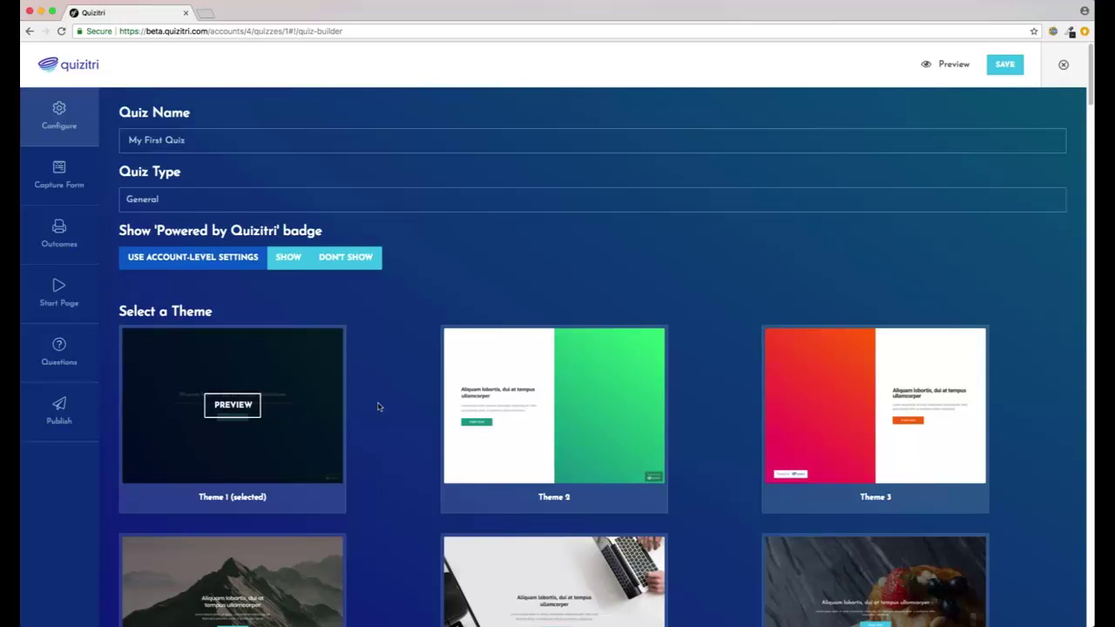
{"action": "left_click", "coordinate": [79, 73]}
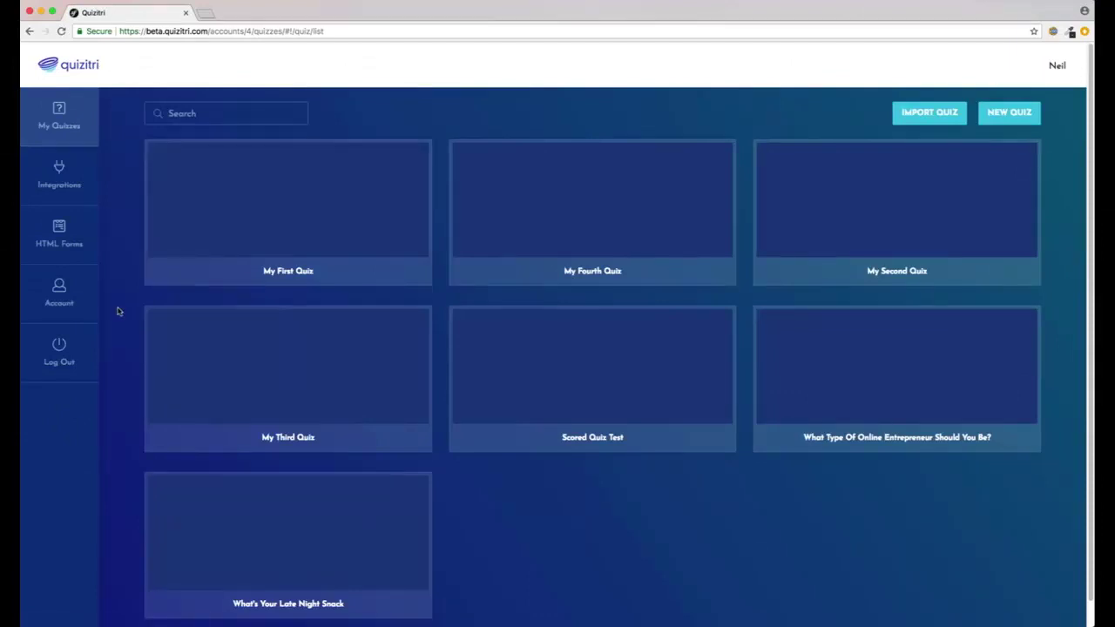
- Create a General quiz from scratch named 'Should You Rent Or Own A House?'
{"action": "left_click", "coordinate": [1016, 114]}
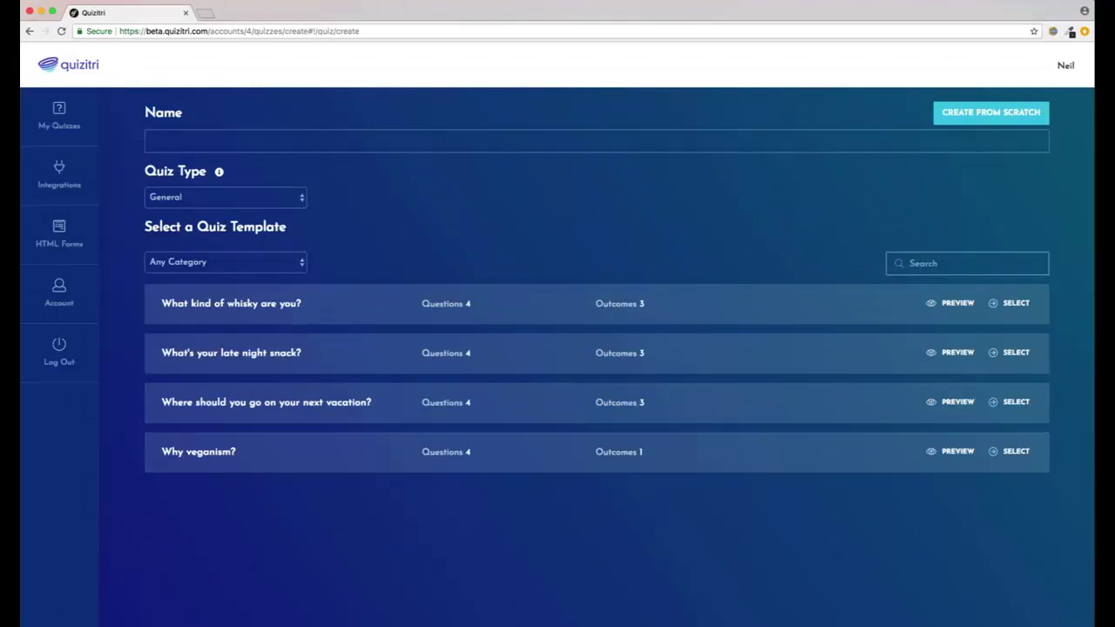
{"action": "key", "text": "super+Tab"}
{"action": "left_click_drag", "start_coordinate": [350, 160], "coordinate": [281, 145]}
{"action": "key", "text": "super+Tab"}
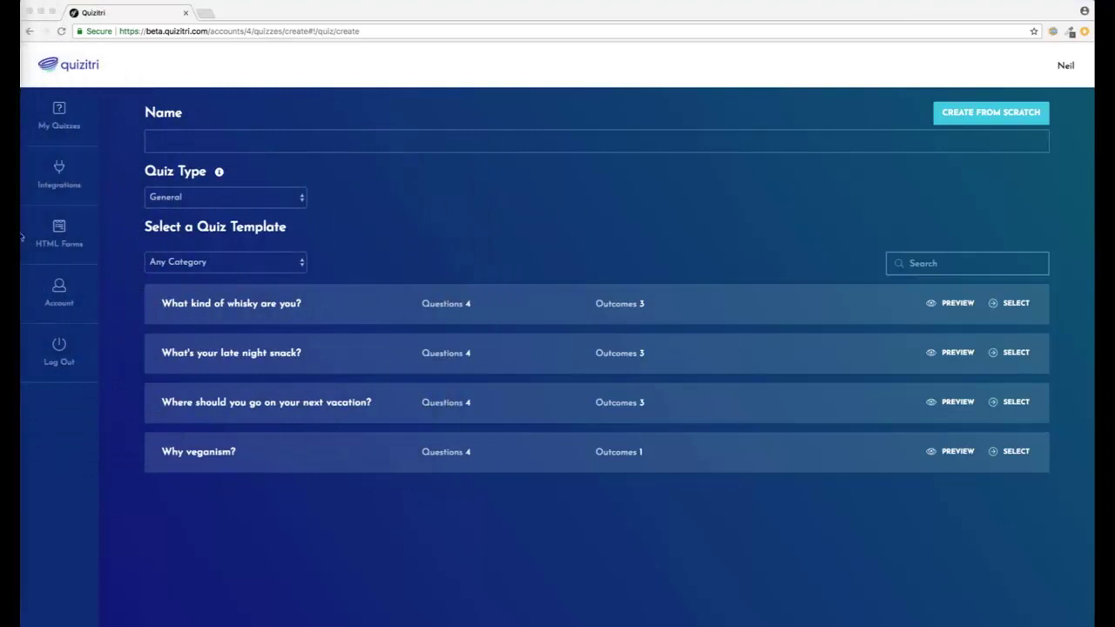
{"action": "left_click", "coordinate": [192, 142]}
{"action": "type", "text": "Should Yo"}
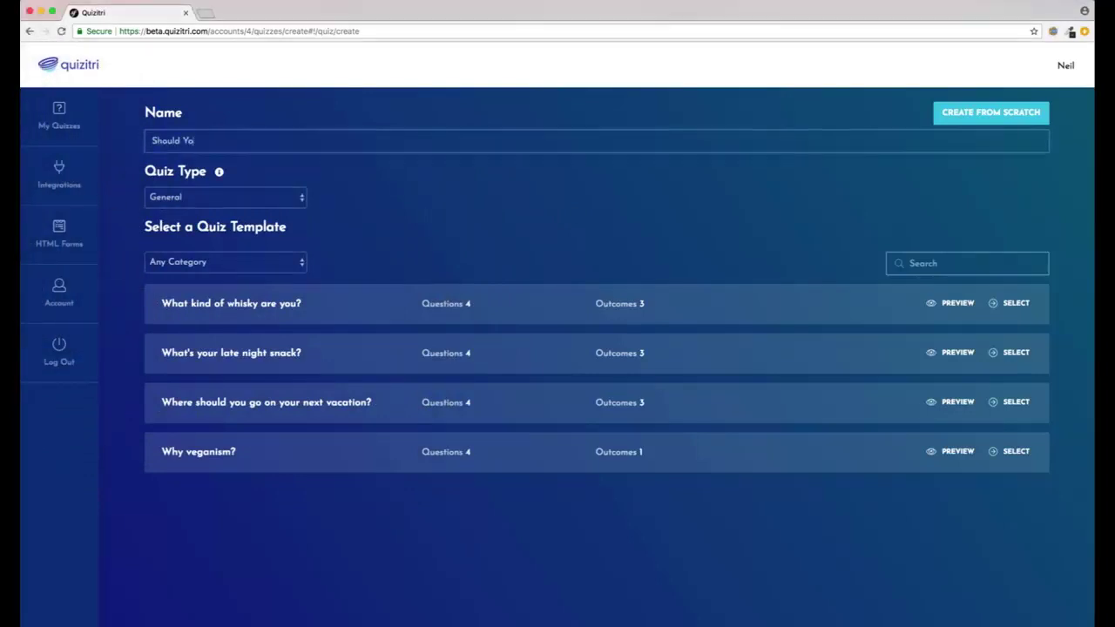
{"action": "type", "text": "u Rent Or Own A House?"}
{"action": "left_click", "coordinate": [304, 197]}
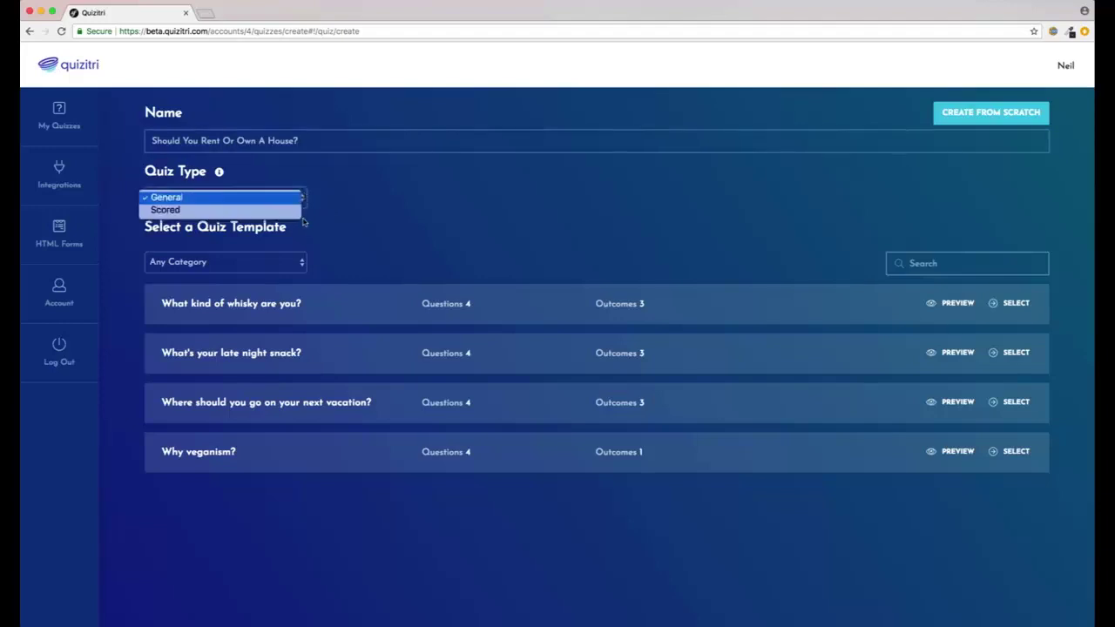
{"action": "left_click", "coordinate": [289, 198]}
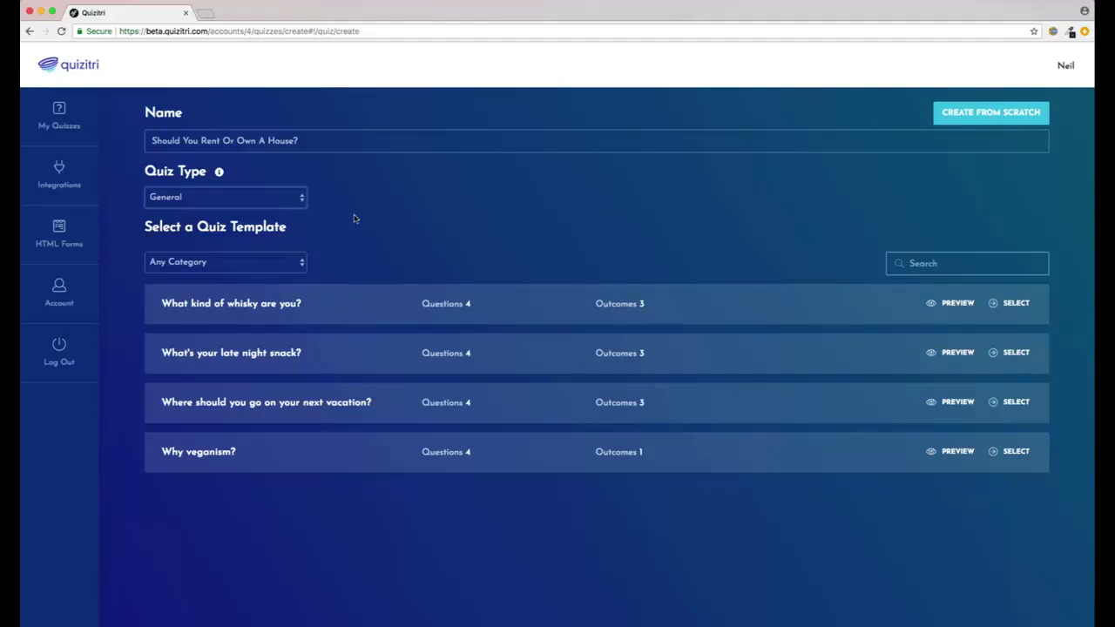
{"action": "left_click", "coordinate": [963, 112]}
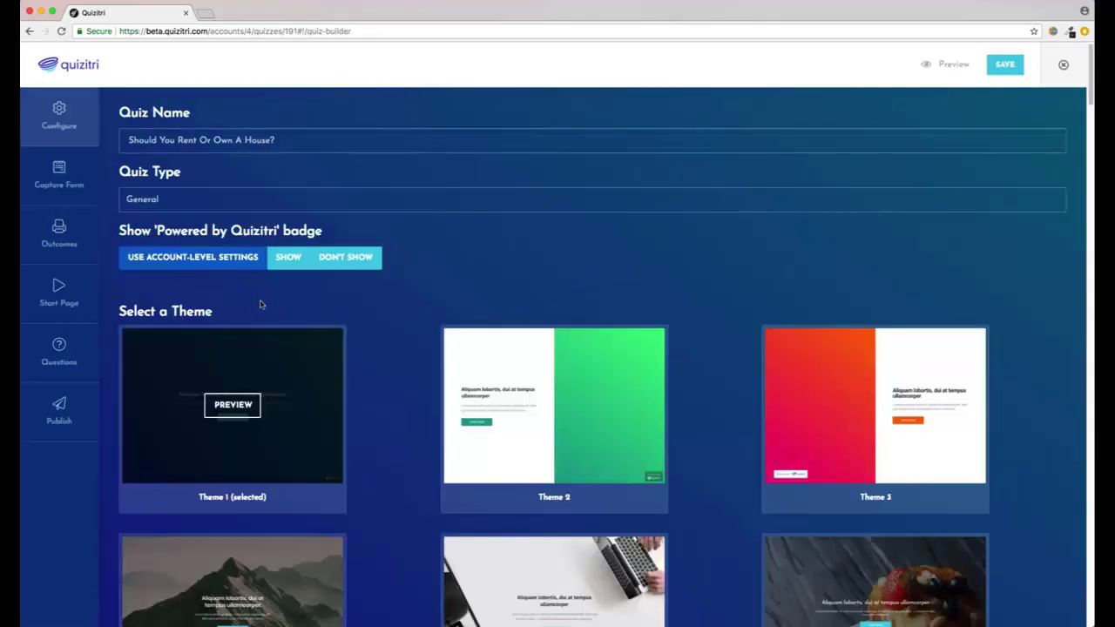
- Set the Powered by Quizitri badge to Don't Show and select Theme 22
{"action": "left_click", "coordinate": [292, 260]}
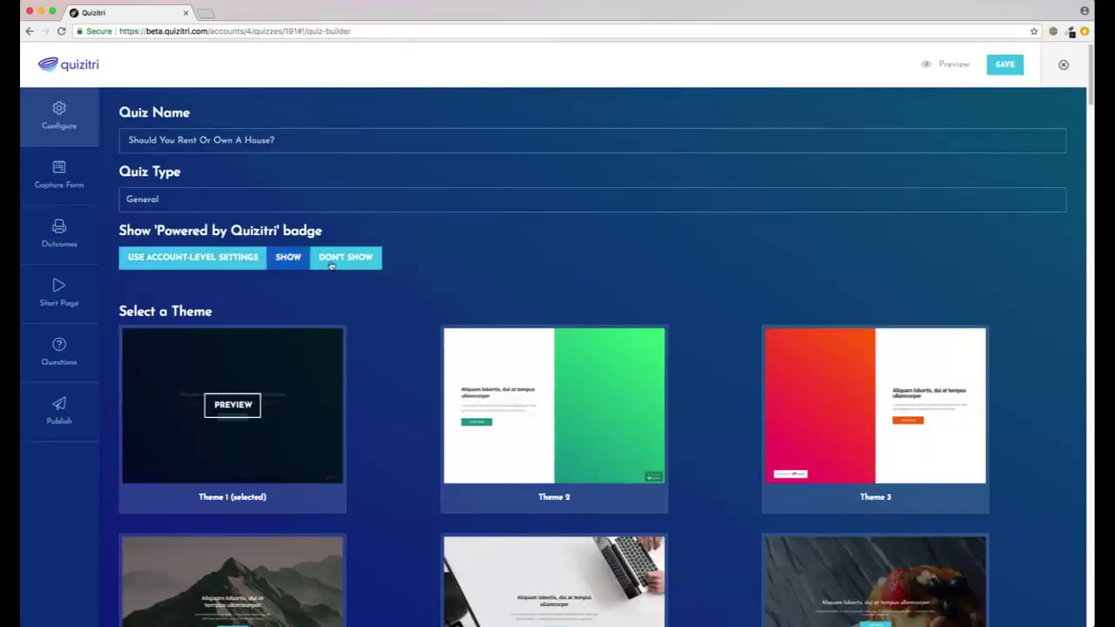
{"action": "left_click", "coordinate": [334, 261]}
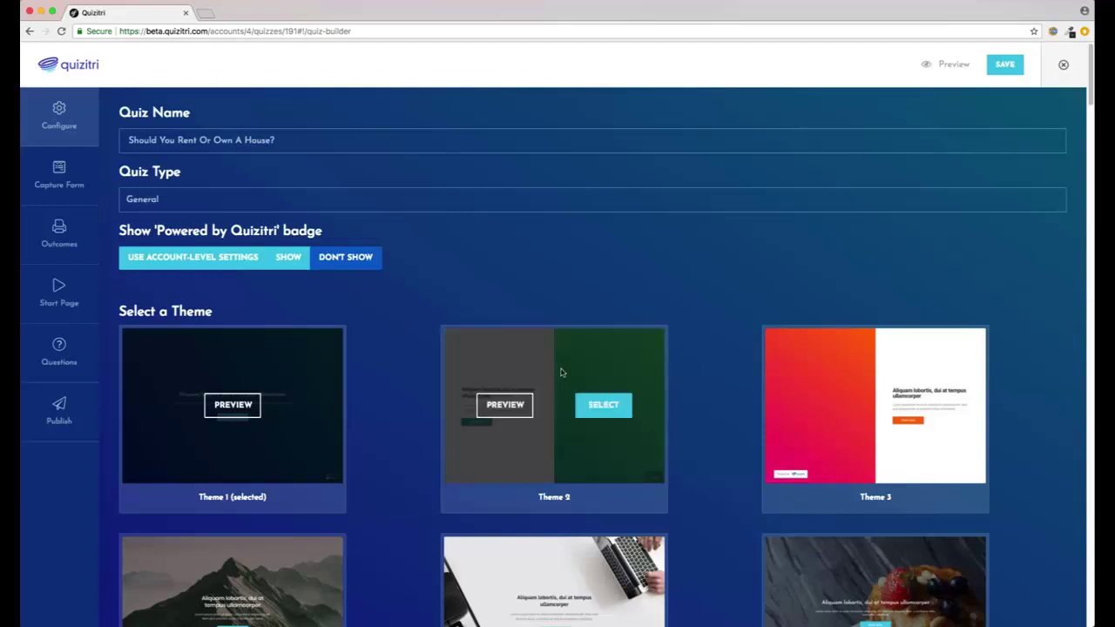
{"action": "scroll", "coordinate": [386, 342], "scroll_direction": "down", "scroll_amount": 3}
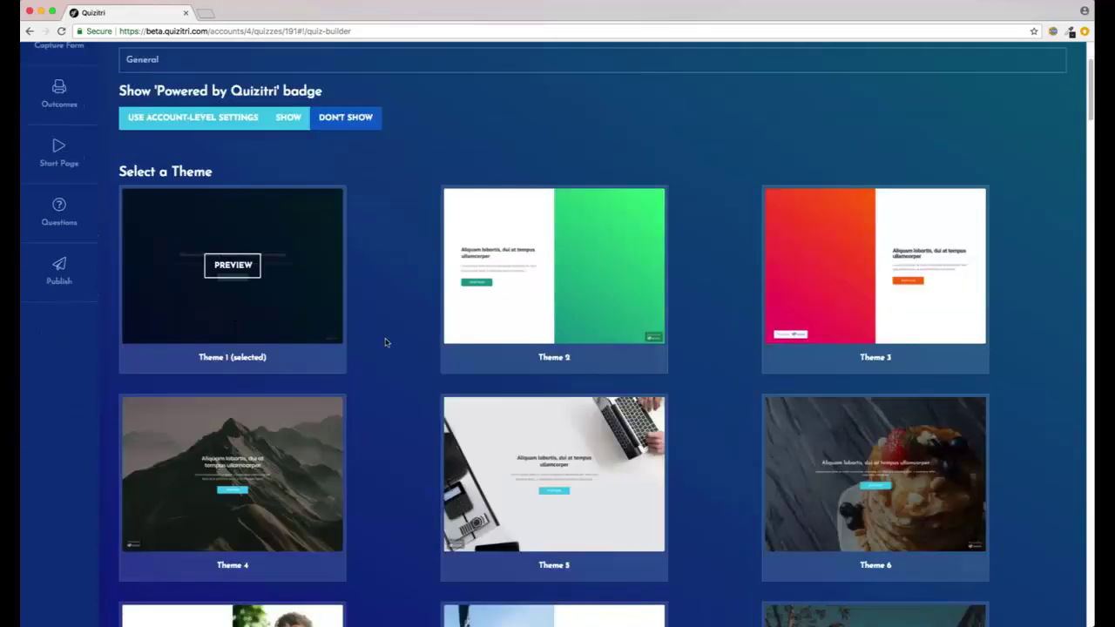
{"action": "scroll", "coordinate": [386, 343], "scroll_direction": "down", "scroll_amount": 9}
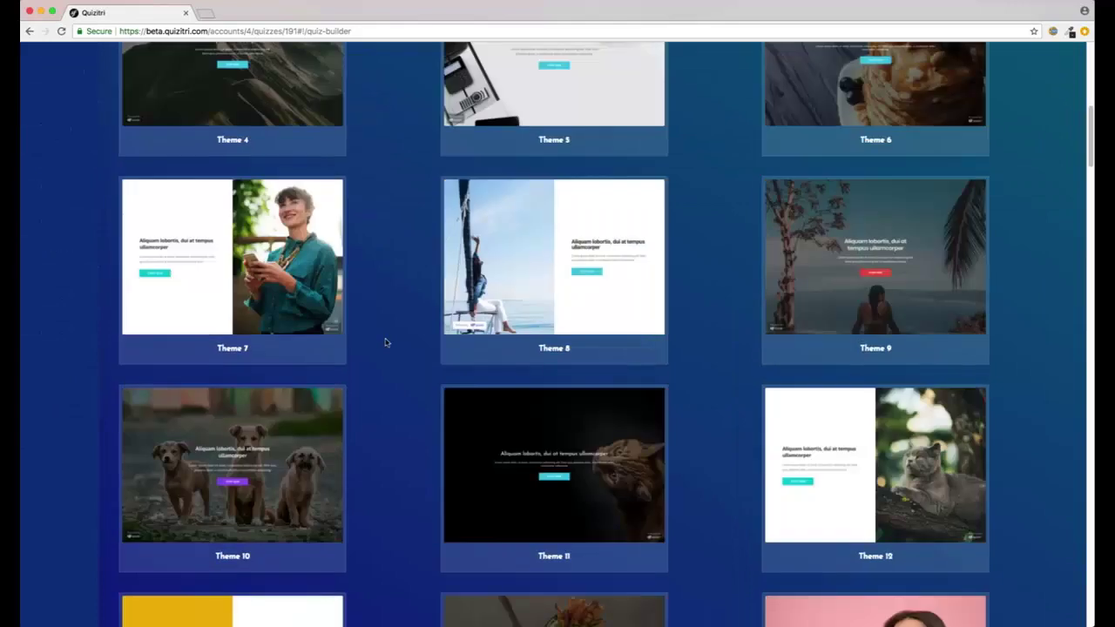
{"action": "scroll", "coordinate": [386, 342], "scroll_direction": "down", "scroll_amount": 19}
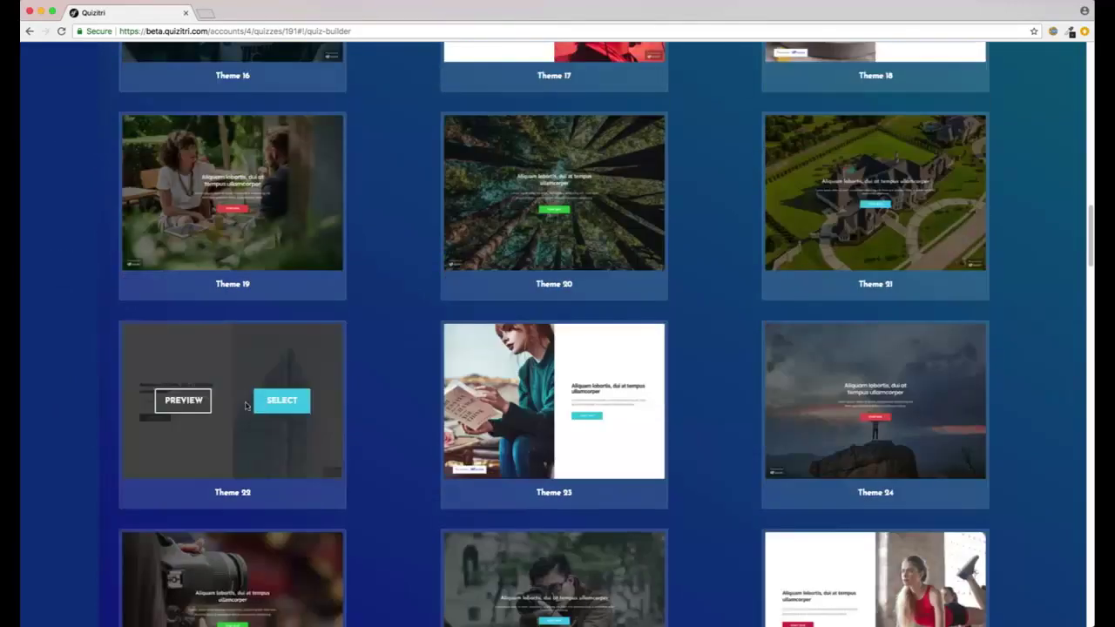
{"action": "left_click", "coordinate": [266, 405]}
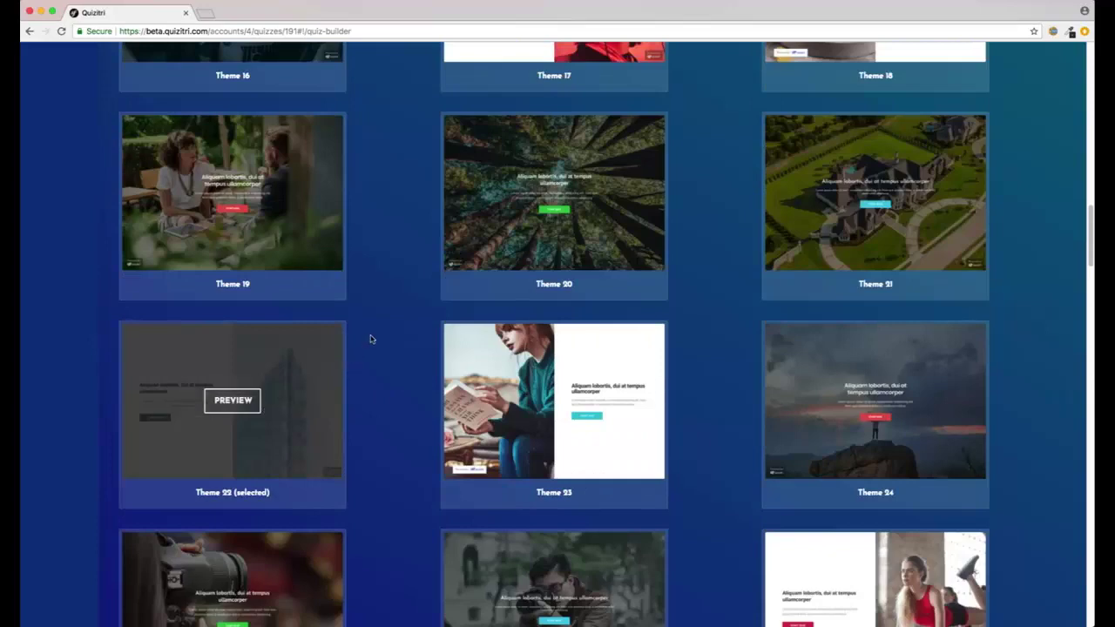
{"action": "scroll", "coordinate": [370, 339], "scroll_direction": "up", "scroll_amount": 20}
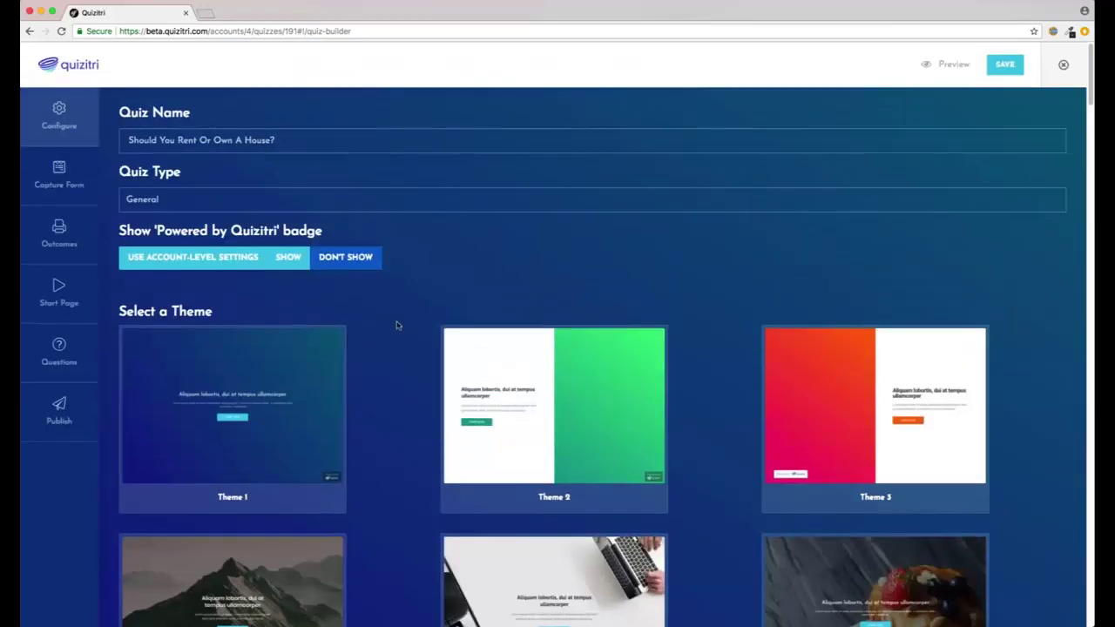
- Add two outcomes and give Outcome 1 the RENT title and renting description
{"action": "left_click", "coordinate": [82, 239]}
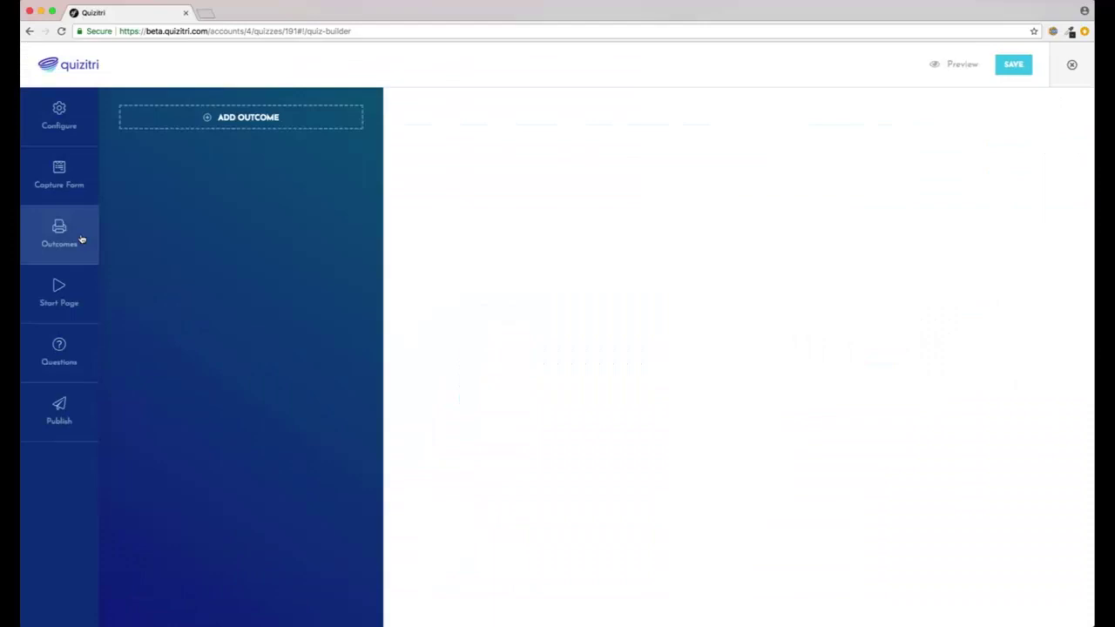
{"action": "left_click", "coordinate": [211, 124]}
{"action": "left_click", "coordinate": [210, 125]}
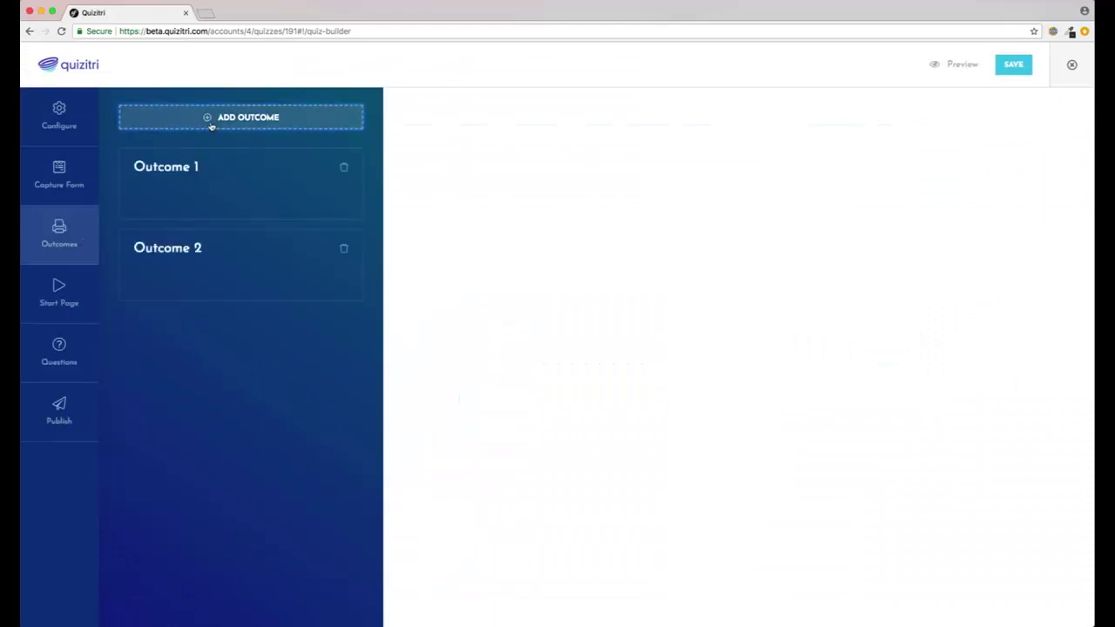
{"action": "left_click", "coordinate": [169, 193]}
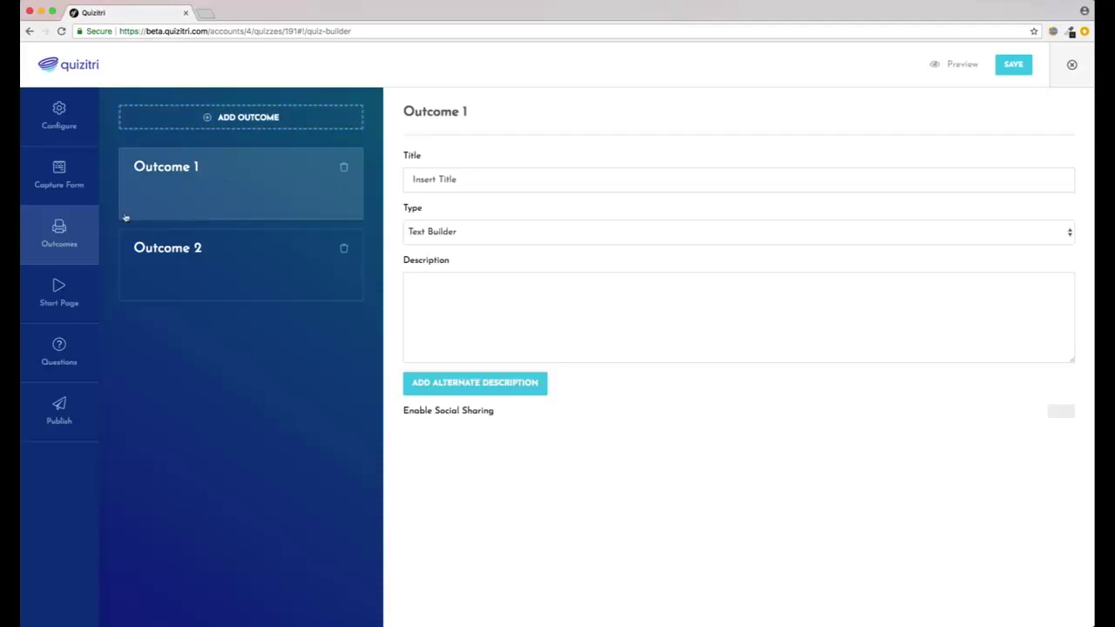
{"action": "left_click", "coordinate": [474, 179]}
{"action": "type", "text": "We think you should:  RENT"}
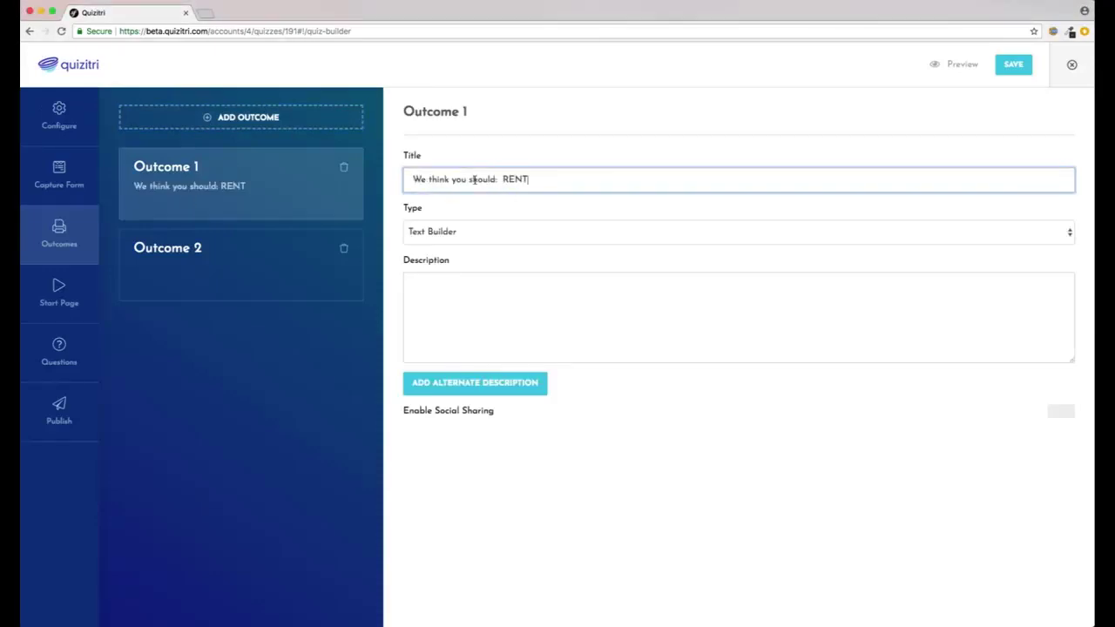
{"action": "left_click", "coordinate": [458, 296]}
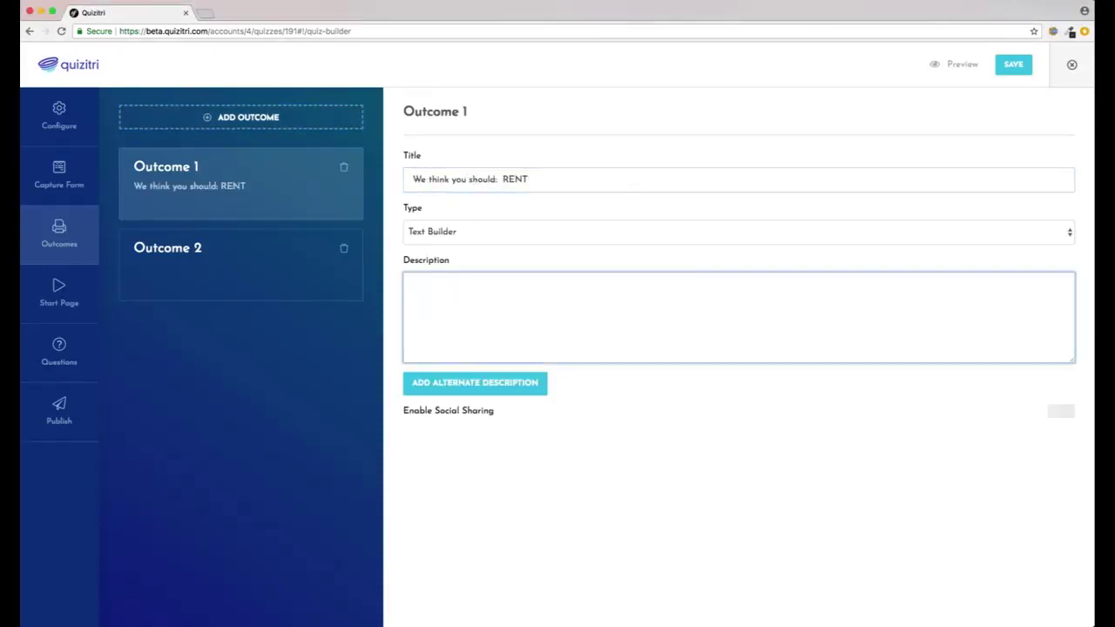
{"action": "left_click", "coordinate": [451, 287]}
{"action": "type", "text": "It sounds like renting a property would be a great choice for you. A more flexible choice, renting allows you the freedom to change your priorities later on if you choose to grow a family or relocate. Landlords take care of major repairs on the property, which could save you money - and stress. You may find rentals with bills included, which may not be the cheapest option but will reduce some hassle. For city workers and commuters, renting a room will be a lot cheaper than an entire apartment, and you can even find some with linen service and bicycle storage."}
- Give Outcome 2 the 'We think you should: BUY' title and owning paragraph
{"action": "left_click", "coordinate": [210, 253]}
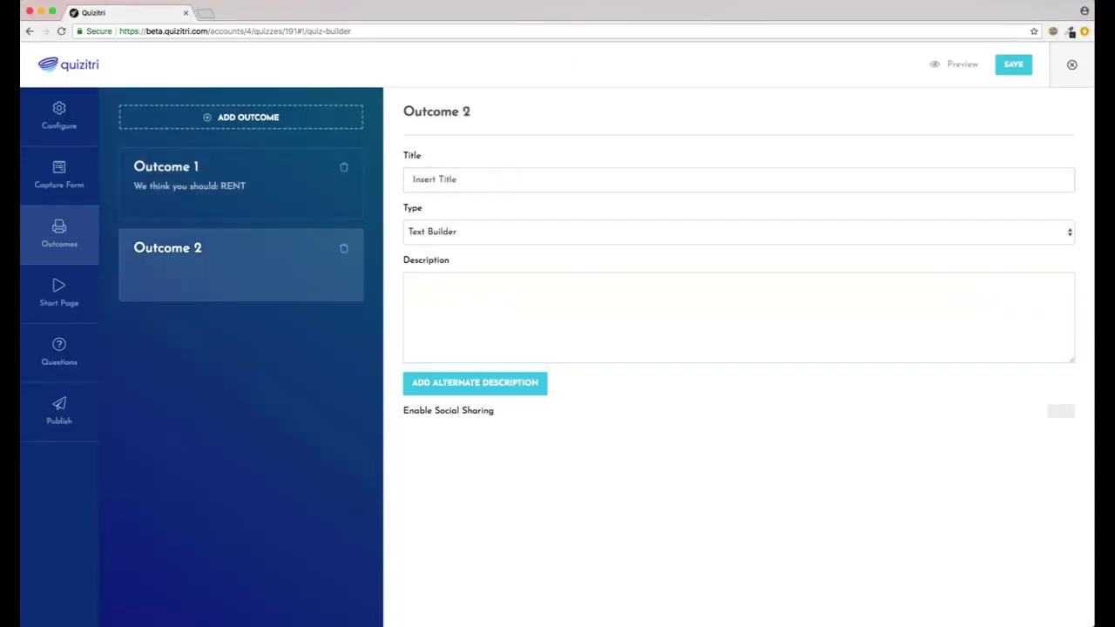
{"action": "left_click", "coordinate": [480, 179]}
{"action": "type", "text": "We think you should:  BUY"}
{"action": "key", "text": "super+Tab"}
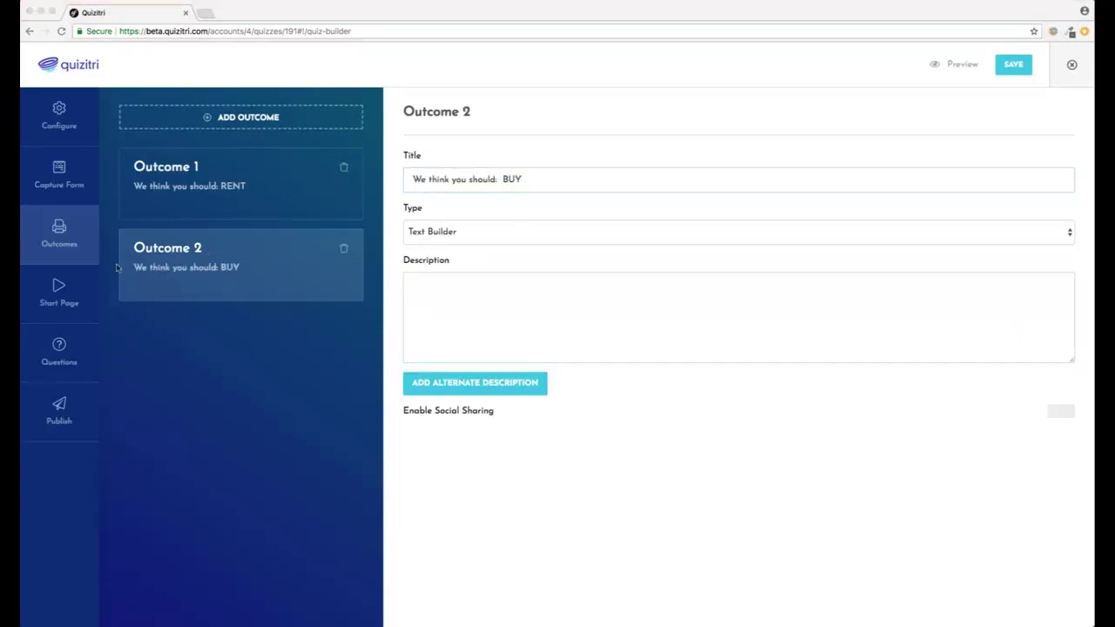
{"action": "key", "text": "super+Tab"}
{"action": "left_click", "coordinate": [442, 291]}
{"action": "type", "text": "It sounds like you'd like to put down some roots, and invest in a long term plan. Owning a house is a dream for many, and with good reason - they don't make land anymore, so the saying goes, and as long as you keep up with mortgage repayments there's no risk of eviction. Without a landlord you have to tackle repairs yourself or shop around for tradesmen, but depending on your DIY skills you may see this as an attractive challenge."}
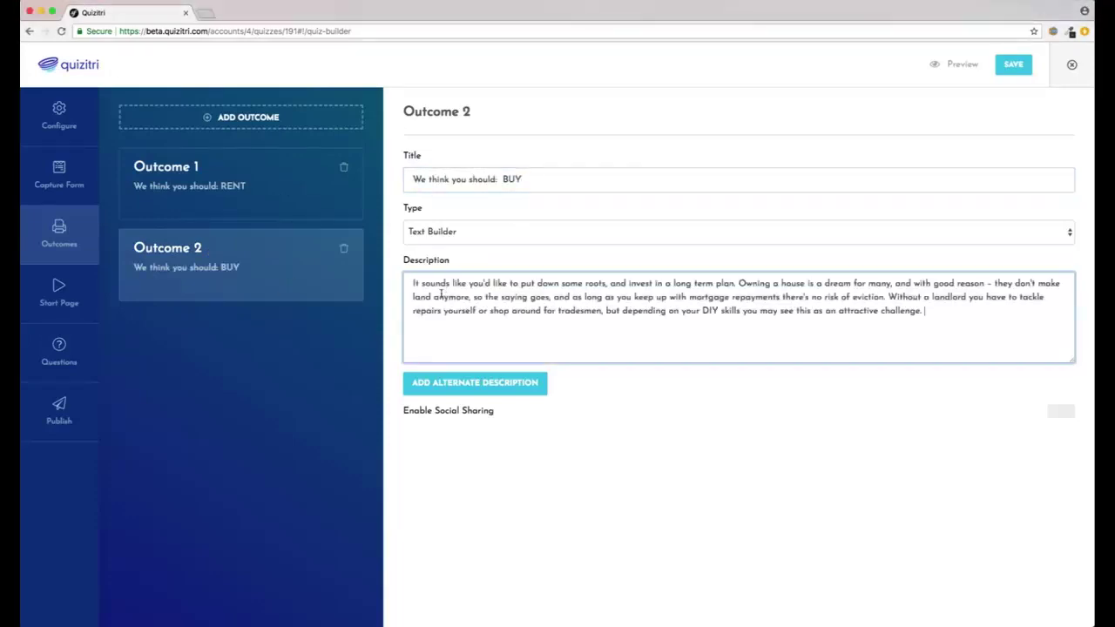
- Keep Outcome 2 as Text Builder and enable social sharing on both outcomes
{"action": "left_click", "coordinate": [1065, 233]}
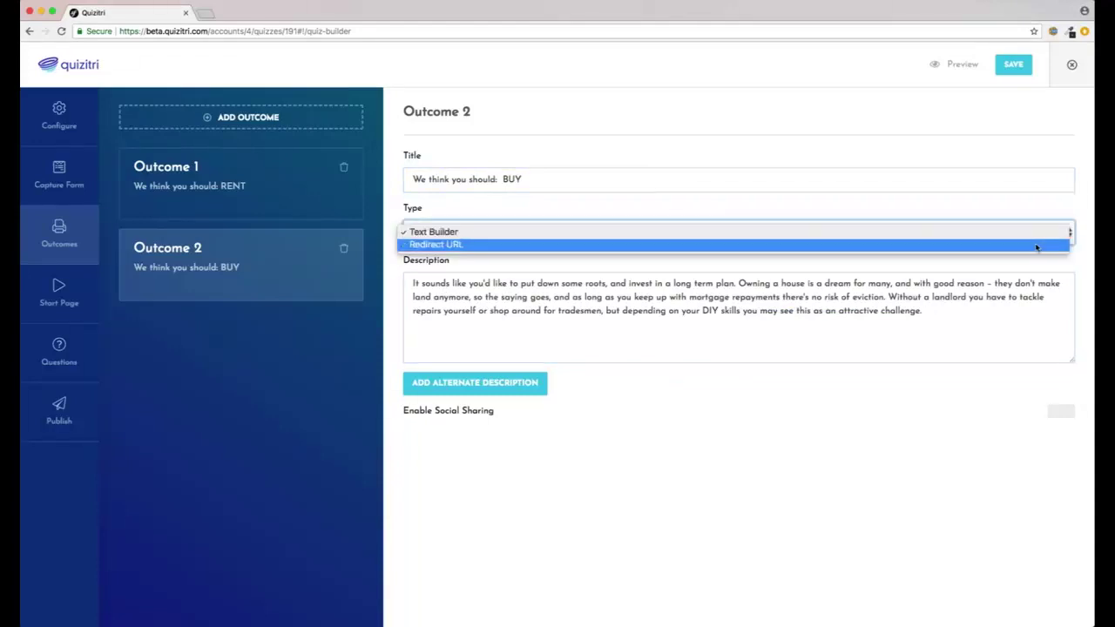
{"action": "left_click", "coordinate": [1035, 246]}
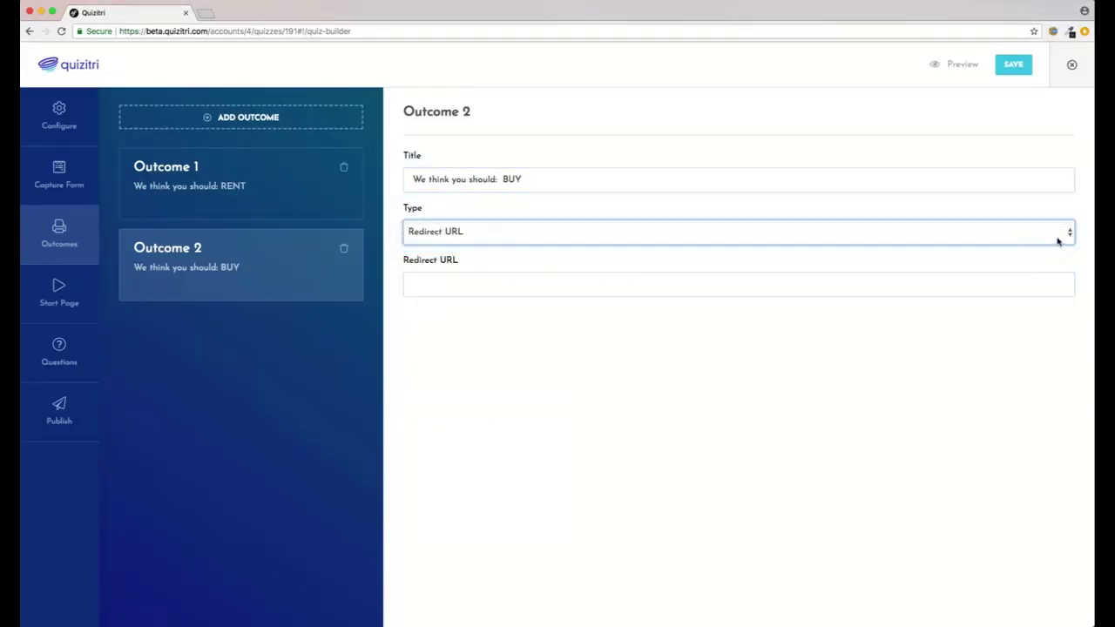
{"action": "left_click", "coordinate": [1066, 236]}
{"action": "left_click", "coordinate": [1041, 221]}
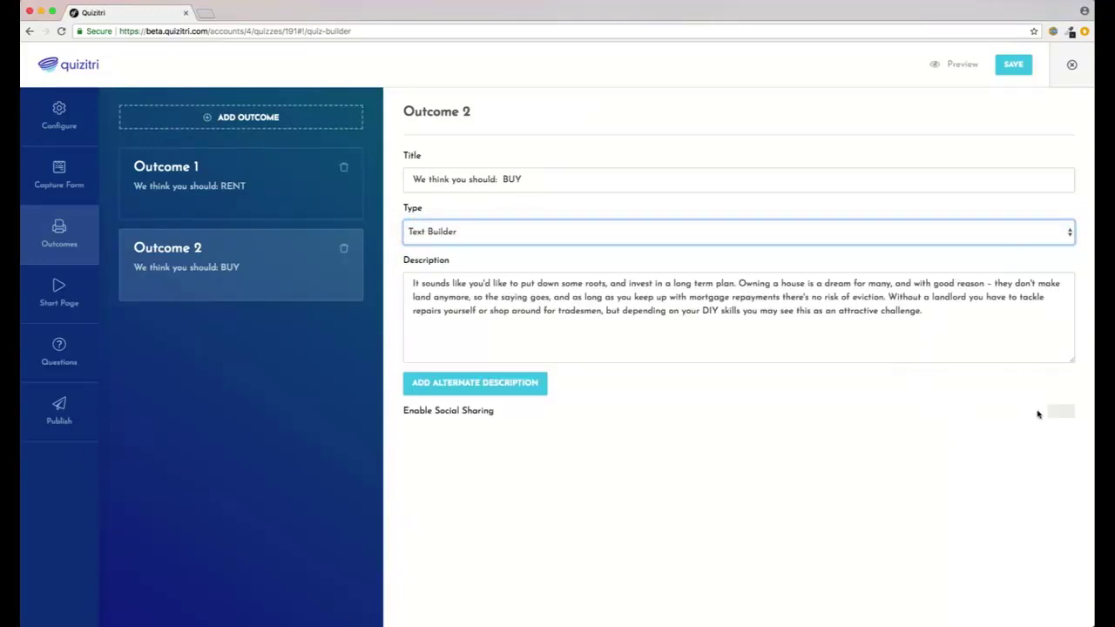
{"action": "left_click", "coordinate": [1061, 412]}
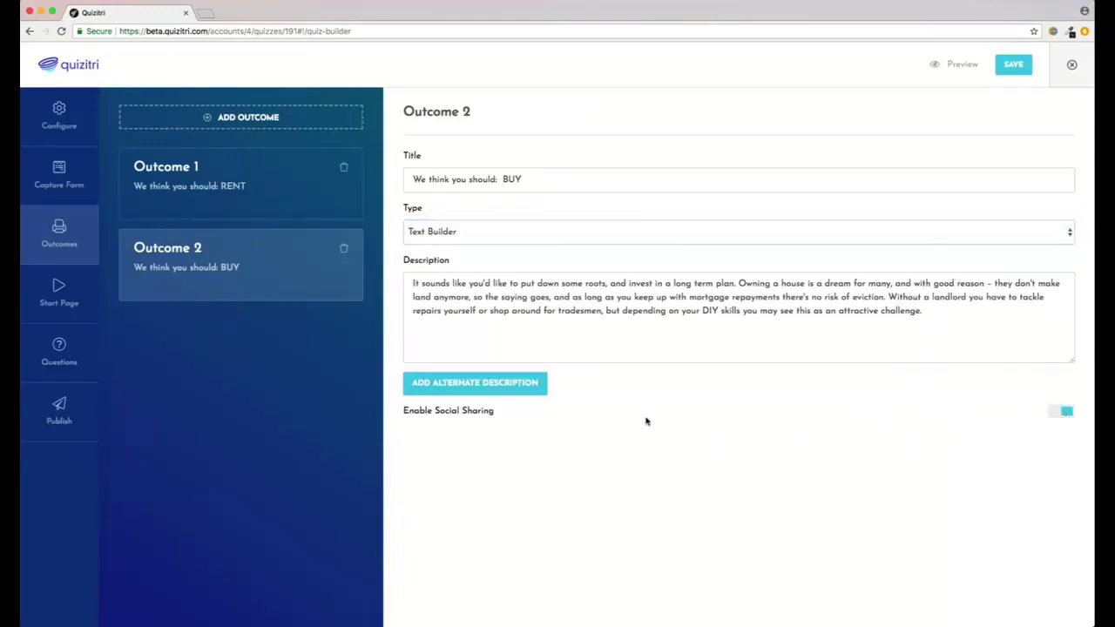
{"action": "left_click", "coordinate": [291, 182]}
{"action": "left_click", "coordinate": [1066, 414]}
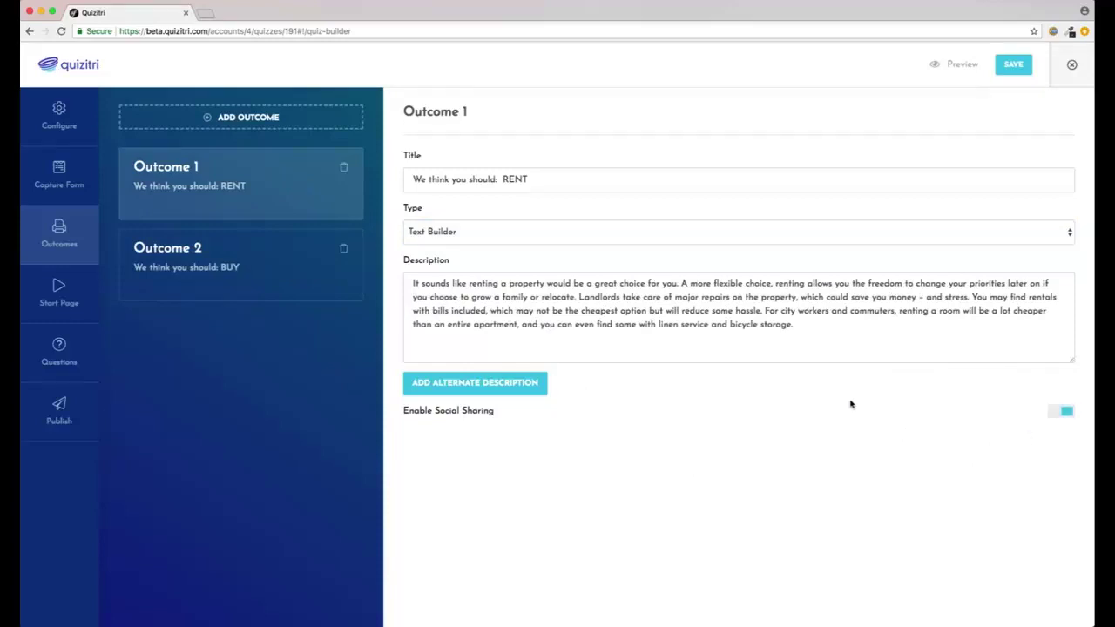
- Enable the start page titled 'Should You Rent Or Own A House', add the description, begin 'Take The Quiz!' call to action
{"action": "left_click", "coordinate": [79, 299]}
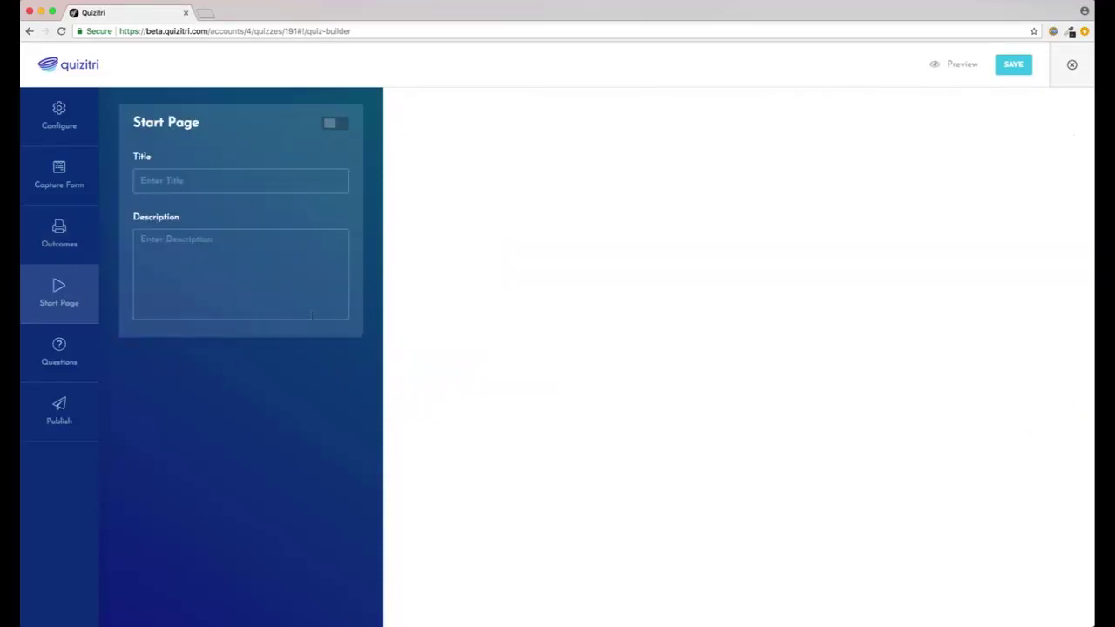
{"action": "left_click", "coordinate": [337, 124]}
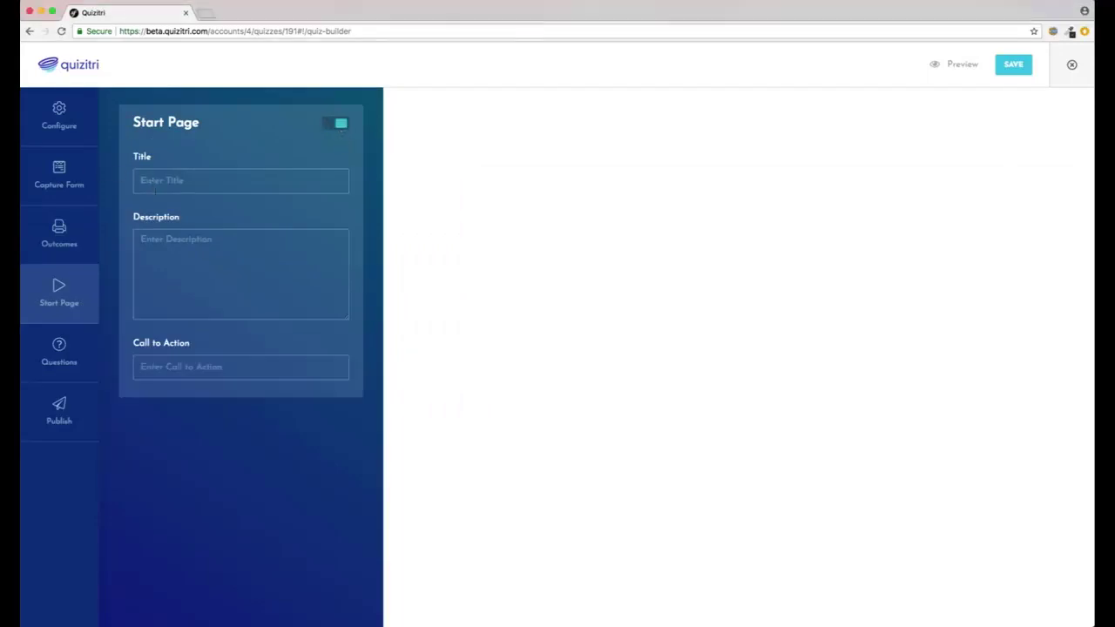
{"action": "type", "text": "Shopuldld You rent Or Own A House?"}
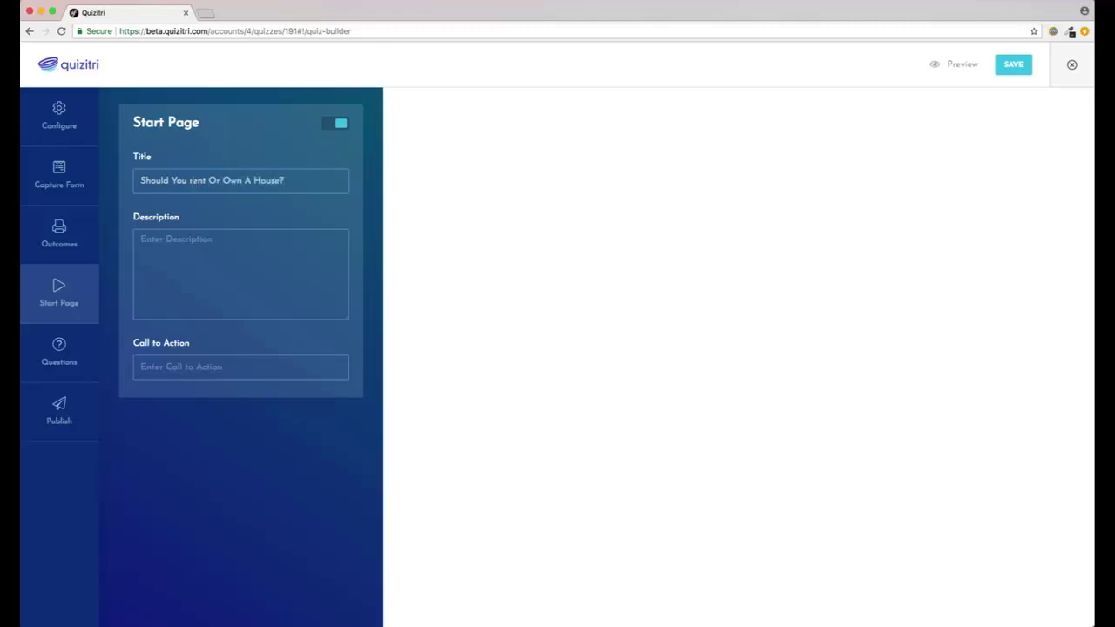
{"action": "key", "text": "BackSpace"}
{"action": "type", "text": "R"}
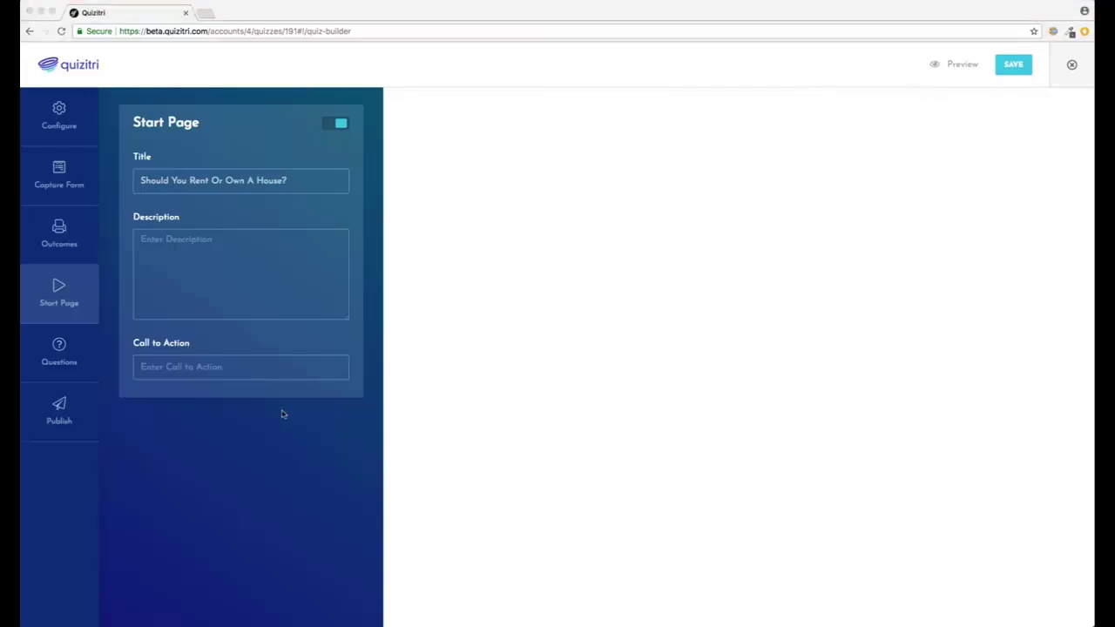
{"action": "type", "text": "Not sure whether to spend that deposit on a few month's rent, or a mortgage? Find out if owning or renting would suit your needs."}
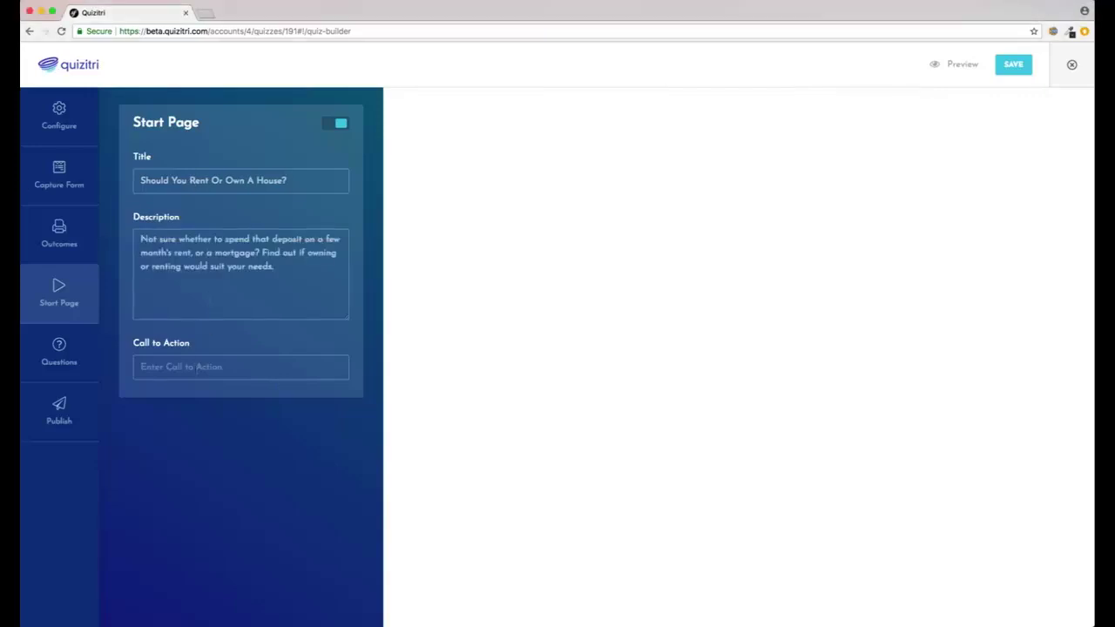
{"action": "type", "text": "Take The Quiz!"}
- Add three questions and paste the living-condition question into Question 1
{"action": "left_click", "coordinate": [85, 363]}
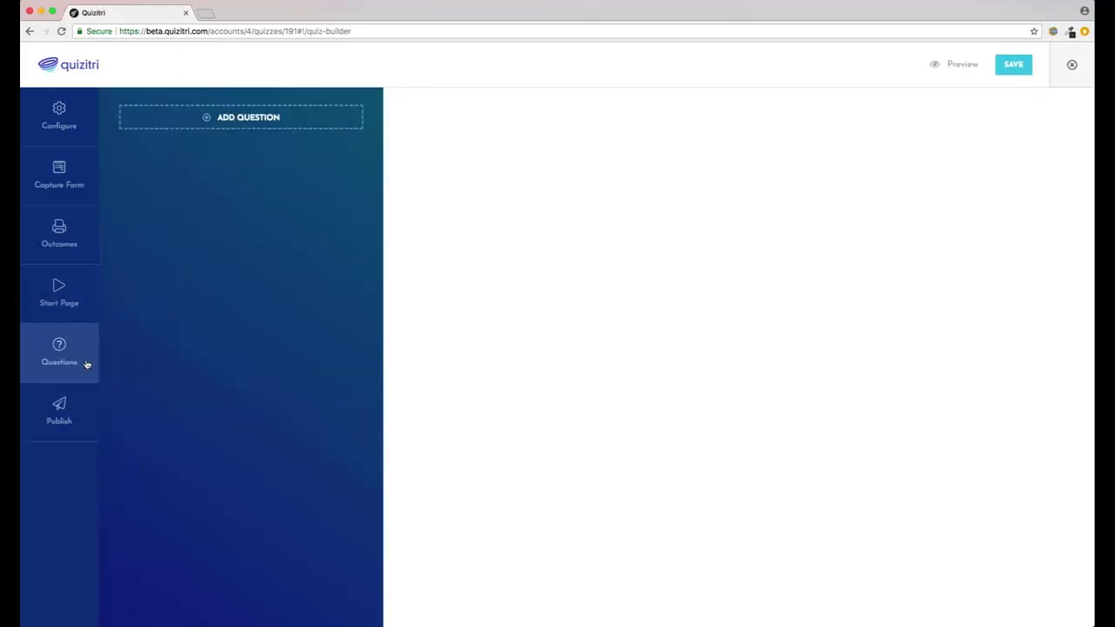
{"action": "left_click", "coordinate": [218, 123]}
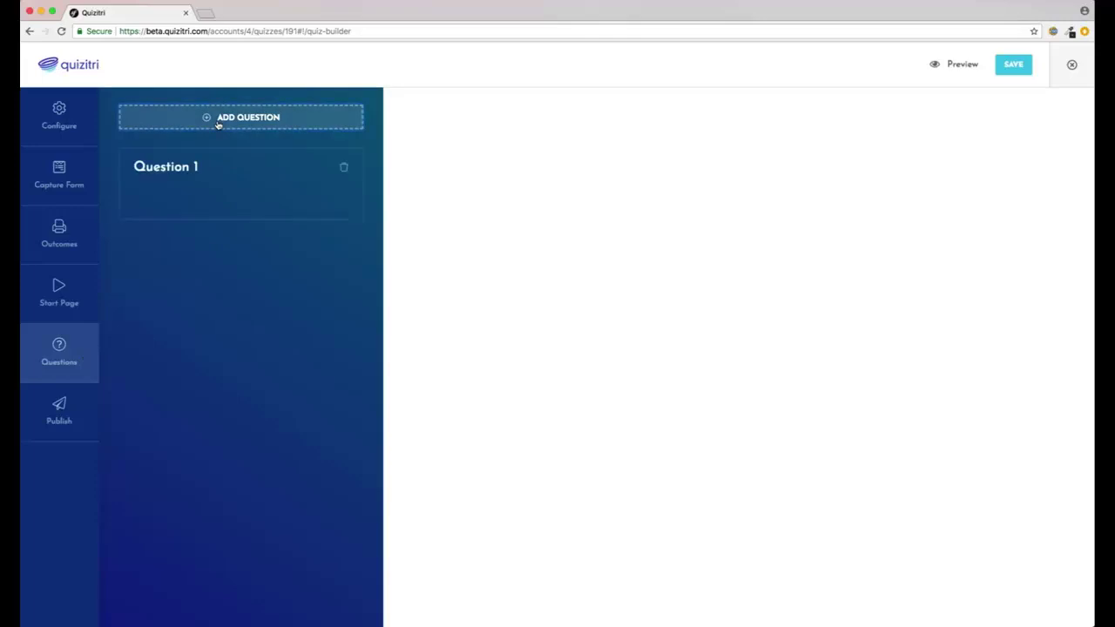
{"action": "left_click", "coordinate": [218, 123]}
{"action": "left_click", "coordinate": [218, 123]}
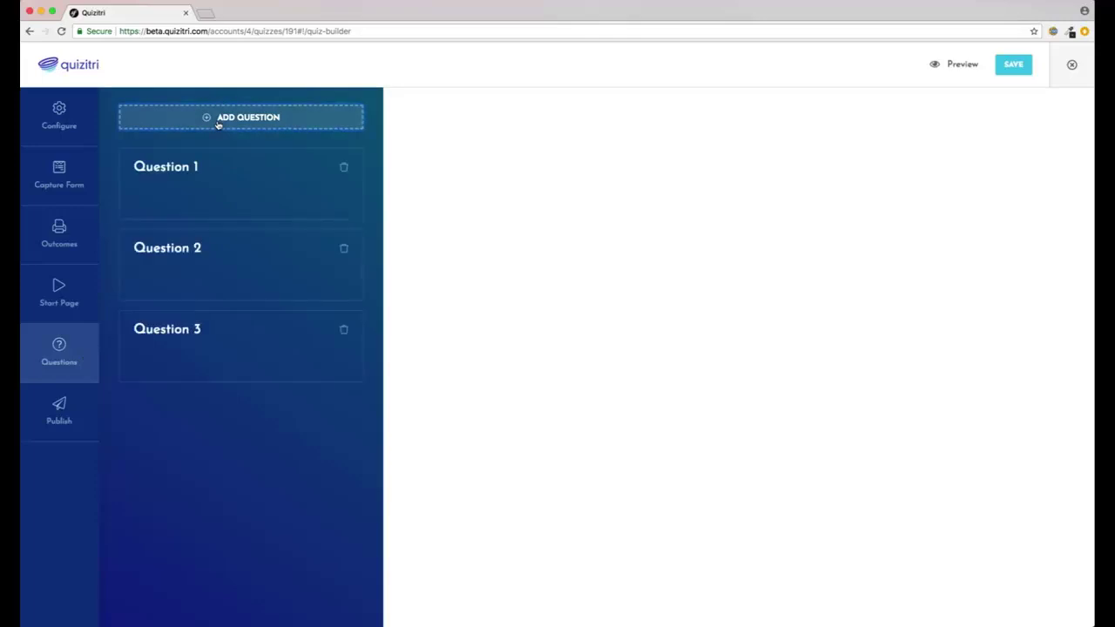
{"action": "left_click", "coordinate": [258, 177]}
{"action": "left_click", "coordinate": [478, 187]}
{"action": "type", "text": "What's your current living condition?"}
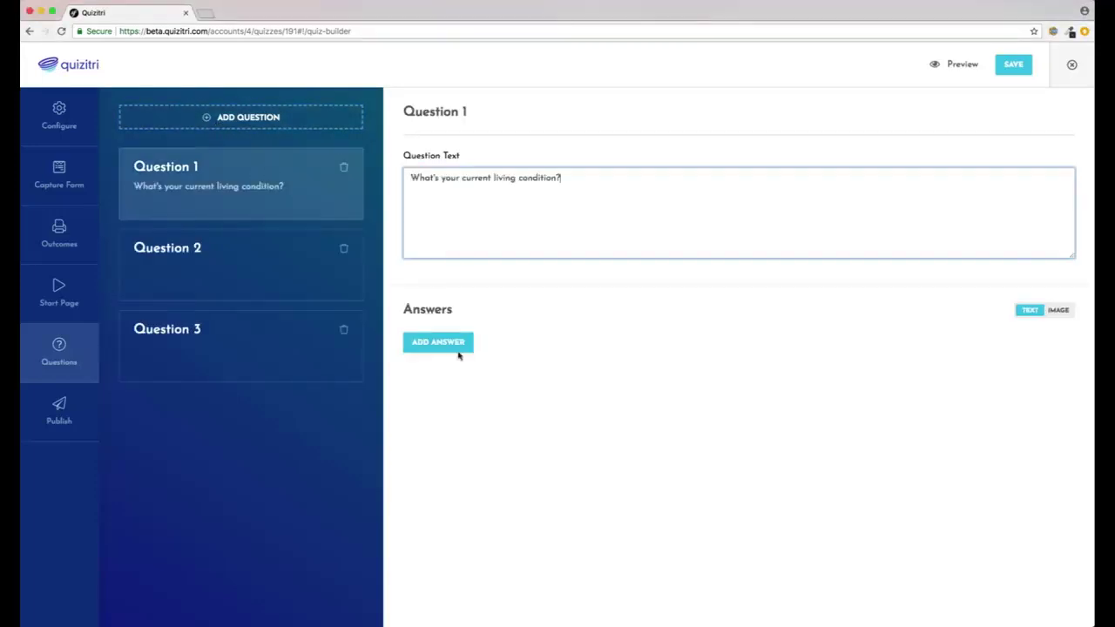
- Give Question 1 four answer rows filled with the pasted living-condition answers
{"action": "left_click", "coordinate": [451, 346]}
{"action": "left_click", "coordinate": [444, 395]}
{"action": "left_click", "coordinate": [440, 428]}
{"action": "left_click", "coordinate": [433, 462]}
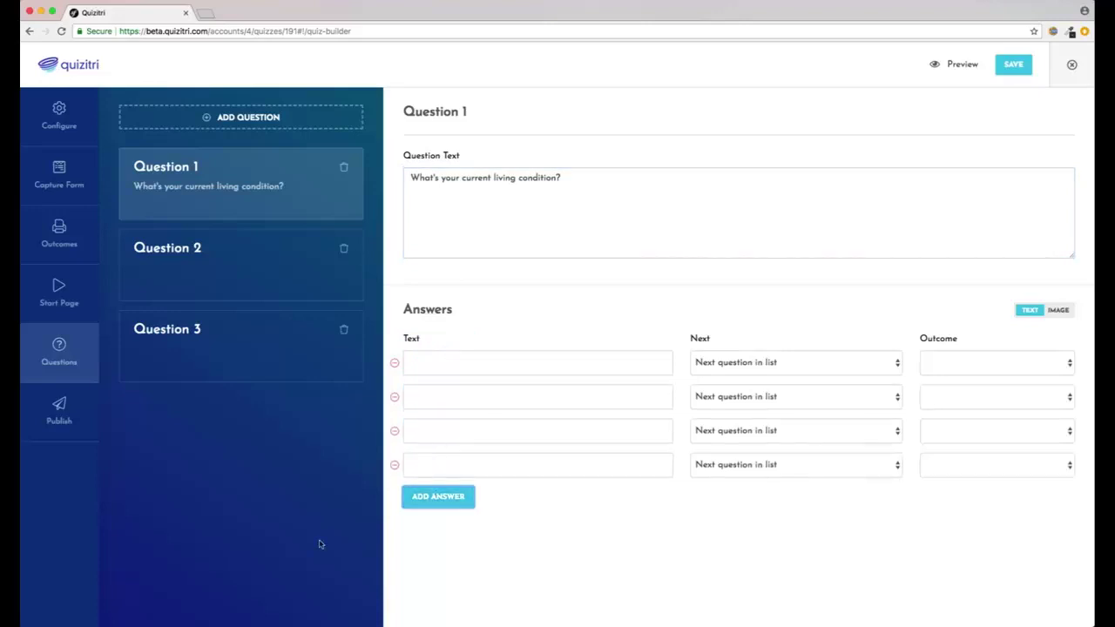
{"action": "left_click", "coordinate": [456, 357]}
{"action": "type", "text": "I rent and I'm thinking of owning."}
{"action": "left_click", "coordinate": [415, 399]}
{"action": "type", "text": "I own and I'm thinking of renting."}
{"action": "key", "text": "super+Tab"}
{"action": "key", "text": "super+Tab"}
{"action": "left_click", "coordinate": [448, 427]}
{"action": "type", "text": "I live with my parents."}
- Paste the saving-money question into Question 2 and add four answer rows
{"action": "key", "text": "super+Tab"}
{"action": "key", "text": "super+Tab"}
{"action": "left_click", "coordinate": [527, 468]}
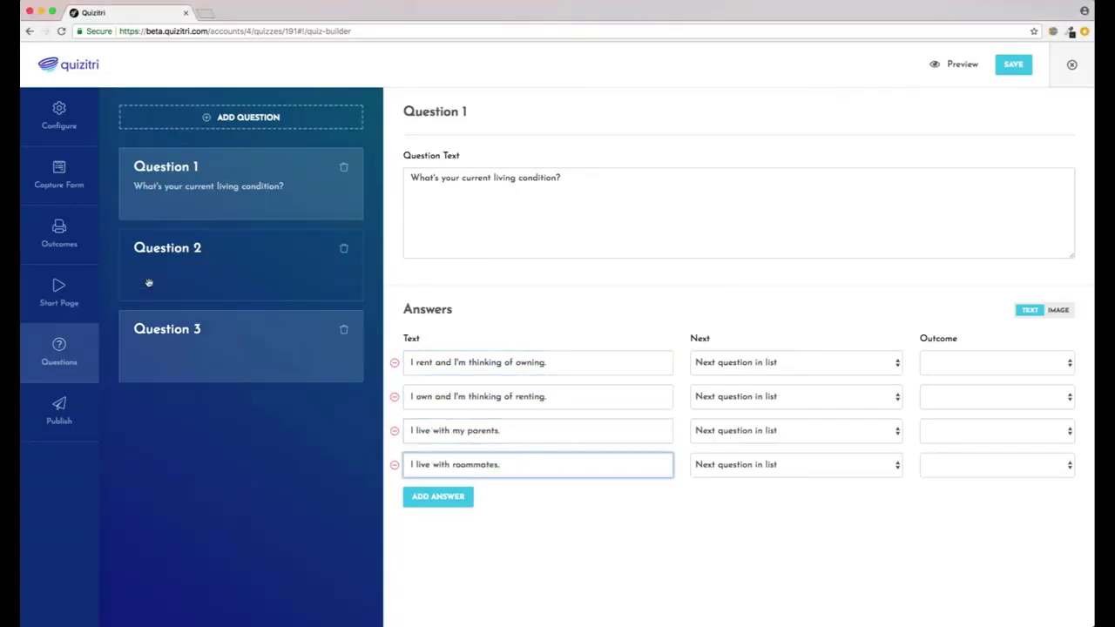
{"action": "type", "text": "I live with roommates."}
{"action": "left_click", "coordinate": [149, 277]}
{"action": "key", "text": "super+Tab"}
{"action": "key", "text": "super+Tab"}
{"action": "left_click", "coordinate": [502, 210]}
{"action": "type", "text": "How easy is saving money for you?"}
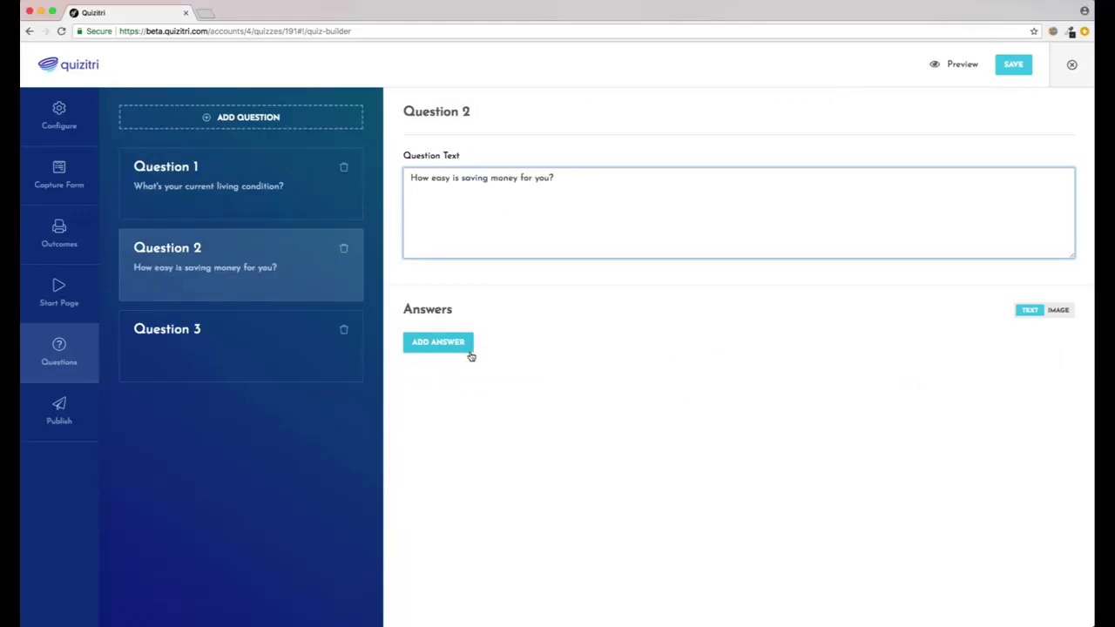
{"action": "left_click", "coordinate": [462, 348]}
{"action": "left_click", "coordinate": [439, 398]}
{"action": "left_click", "coordinate": [440, 430]}
{"action": "left_click", "coordinate": [439, 463]}
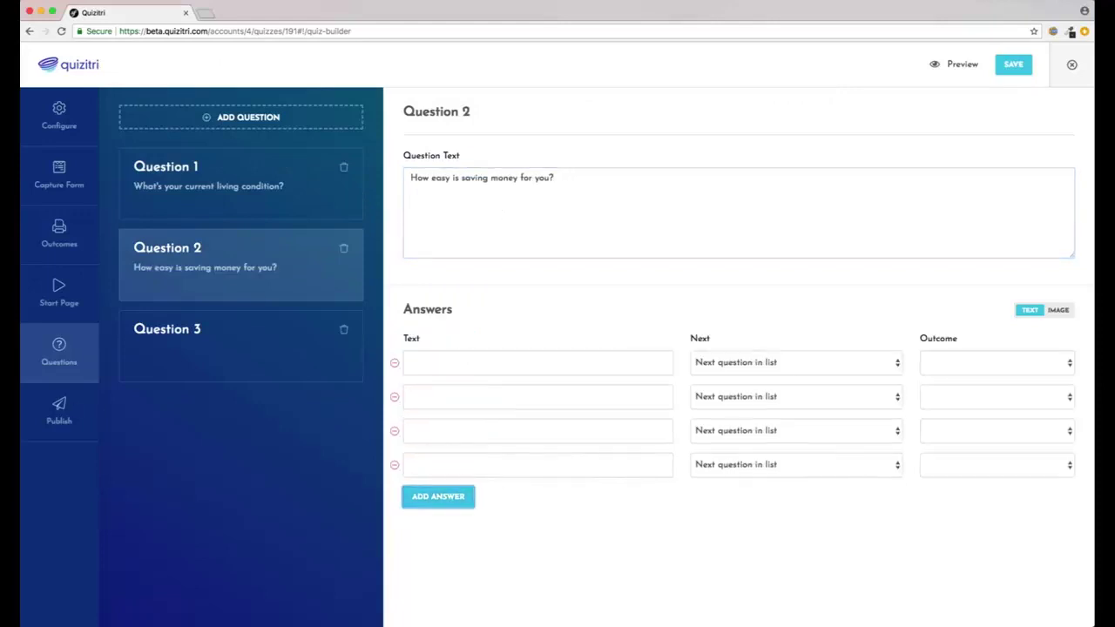
- Fill Question 2's four answer rows with the pasted saving-money answers
{"action": "key", "text": "super+Tab"}
{"action": "key", "text": "super+Tab"}
{"action": "left_click", "coordinate": [419, 365]}
{"action": "type", "text": "Easy. I put money aside each month, have savings goals and cut back on spending when I need to."}
{"action": "key", "text": "super+Tab"}
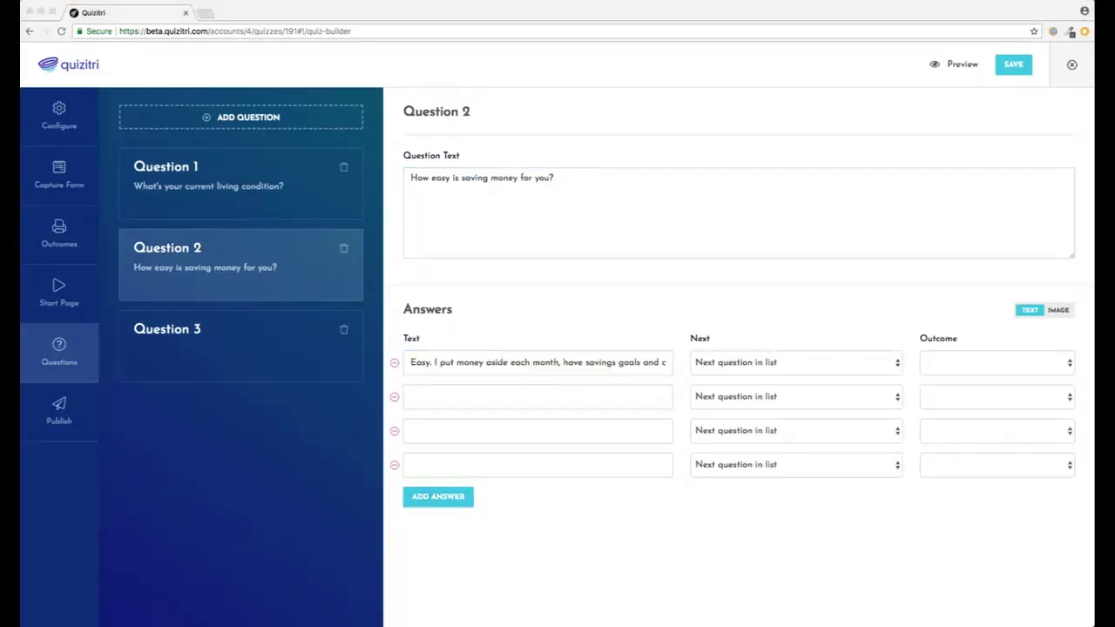
{"action": "key", "text": "super+Tab"}
{"action": "left_click", "coordinate": [431, 396]}
{"action": "type", "text": "Somewhat easy. I put aside a little each month for a rainy day or vacation, but it's often back at zero"}
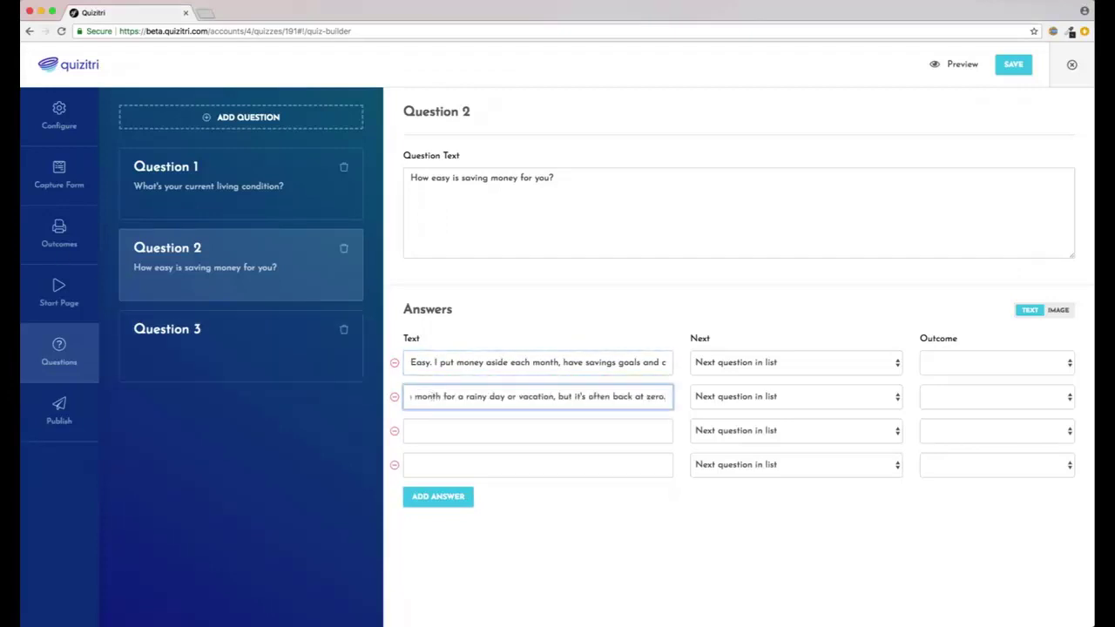
{"action": "key", "text": "super+Tab"}
{"action": "key", "text": "super+Tab"}
{"action": "left_click", "coordinate": [462, 428]}
{"action": "type", "text": "Somewhat difficult. I have a little for emergencies, and might have a little spare, but not much"}
{"action": "key", "text": "super+Tab"}
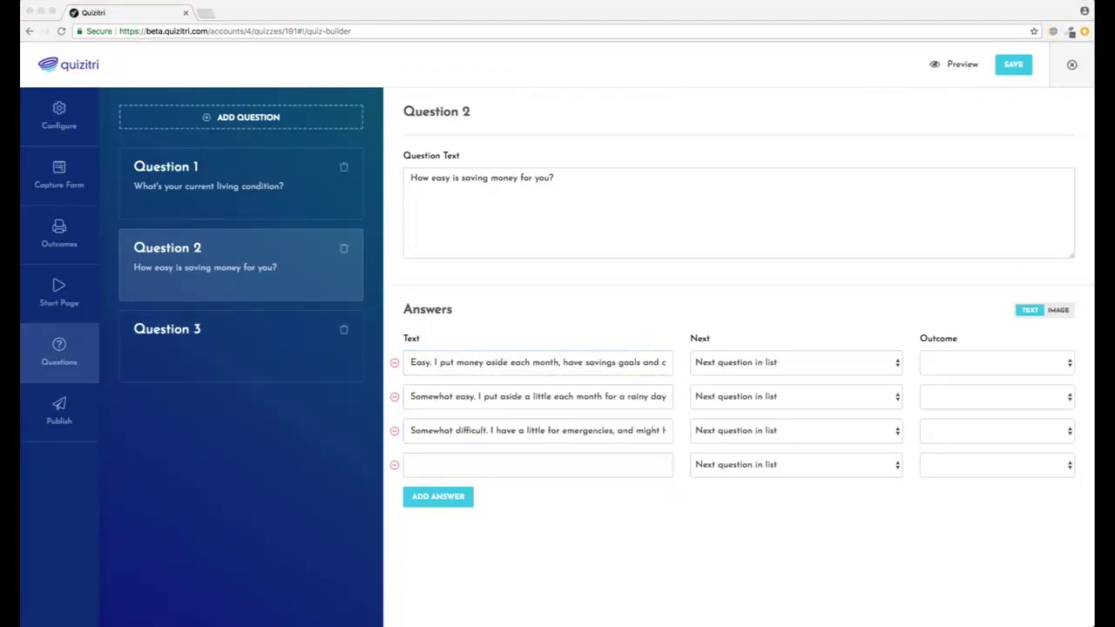
- Paste the property-control question into Question 3 and add three answer rows
{"action": "key", "text": "super+Tab"}
{"action": "left_click", "coordinate": [461, 462]}
{"action": "type", "text": "Very difficult. I live paycheck to paycheck."}
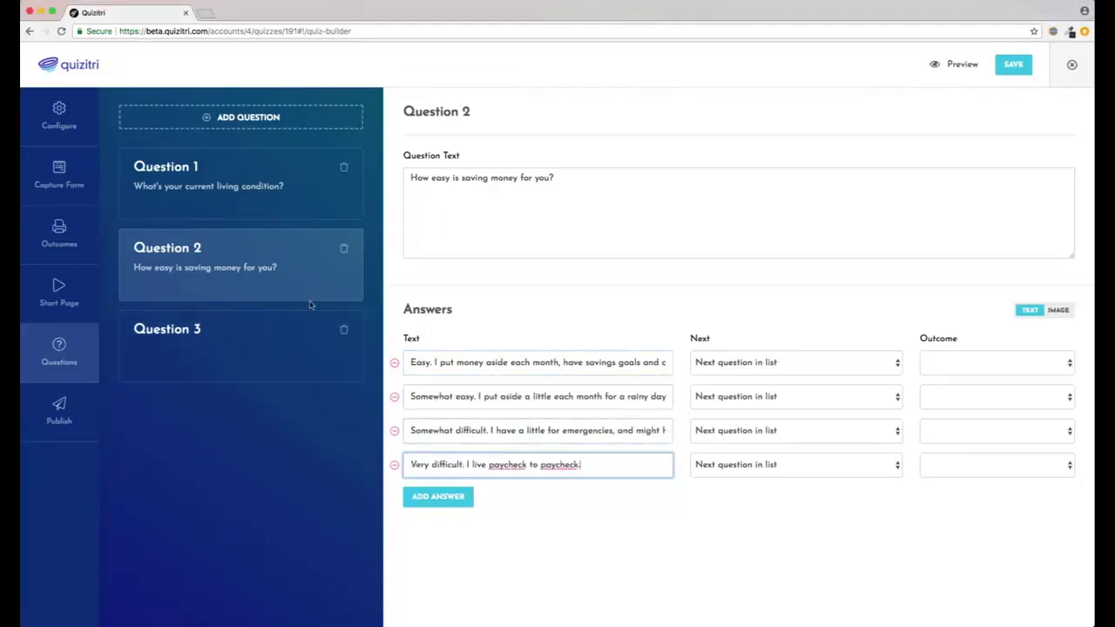
{"action": "left_click", "coordinate": [229, 340]}
{"action": "key", "text": "super+Tab"}
{"action": "key", "text": "super+Tab"}
{"action": "left_click", "coordinate": [445, 196]}
{"action": "type", "text": "How much control do you want over your property?"}
{"action": "left_click", "coordinate": [448, 345]}
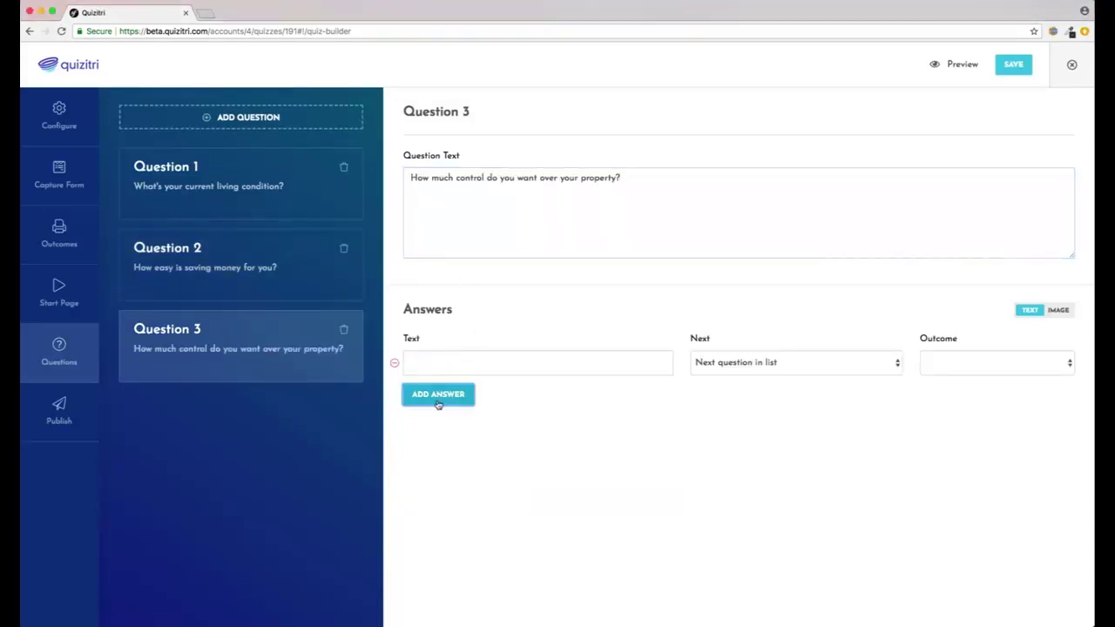
{"action": "left_click", "coordinate": [438, 397]}
{"action": "left_click", "coordinate": [443, 431]}
- Fill Question 3's three answer rows with the pasted property-control answers
{"action": "key", "text": "super+Tab"}
{"action": "key", "text": "super+Tab"}
{"action": "left_click", "coordinate": [493, 362]}
{"action": "type", "text": "Total control. I love DIY, have the name of a trustworthy plumber and can't wait to start a vegetable garden"}
{"action": "key", "text": "super+Tab"}
{"action": "key", "text": "super+Tab"}
{"action": "left_click", "coordinate": [463, 402]}
{"action": "key", "text": "super+v"}
{"action": "key", "text": "super+Tab"}
{"action": "key", "text": "super+Tab"}
{"action": "left_click", "coordinate": [523, 433]}
{"action": "key", "text": "super+v"}
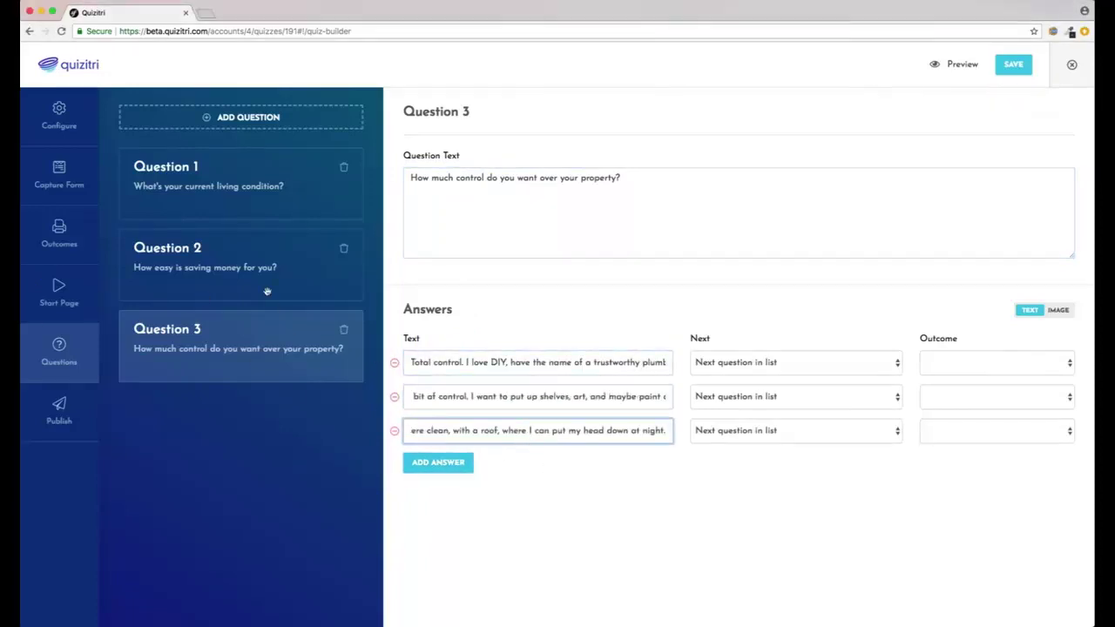
- Link Question 1's four answers to the outcomes BUY, RENT, RENT and BUY
{"action": "left_click", "coordinate": [288, 202]}
{"action": "left_click", "coordinate": [1069, 364]}
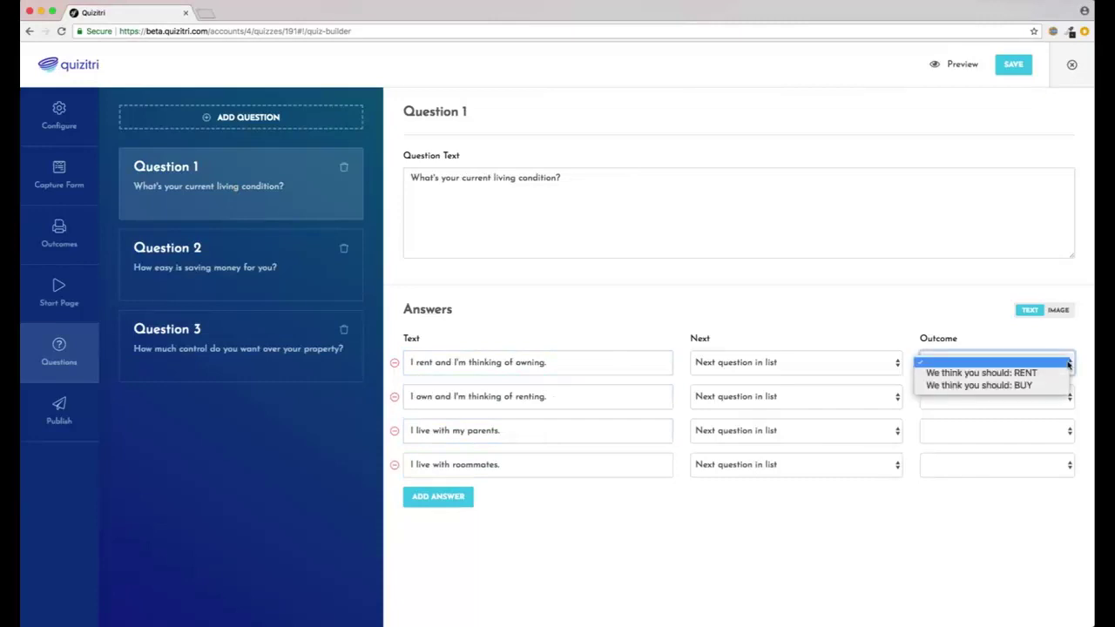
{"action": "left_click", "coordinate": [1049, 387]}
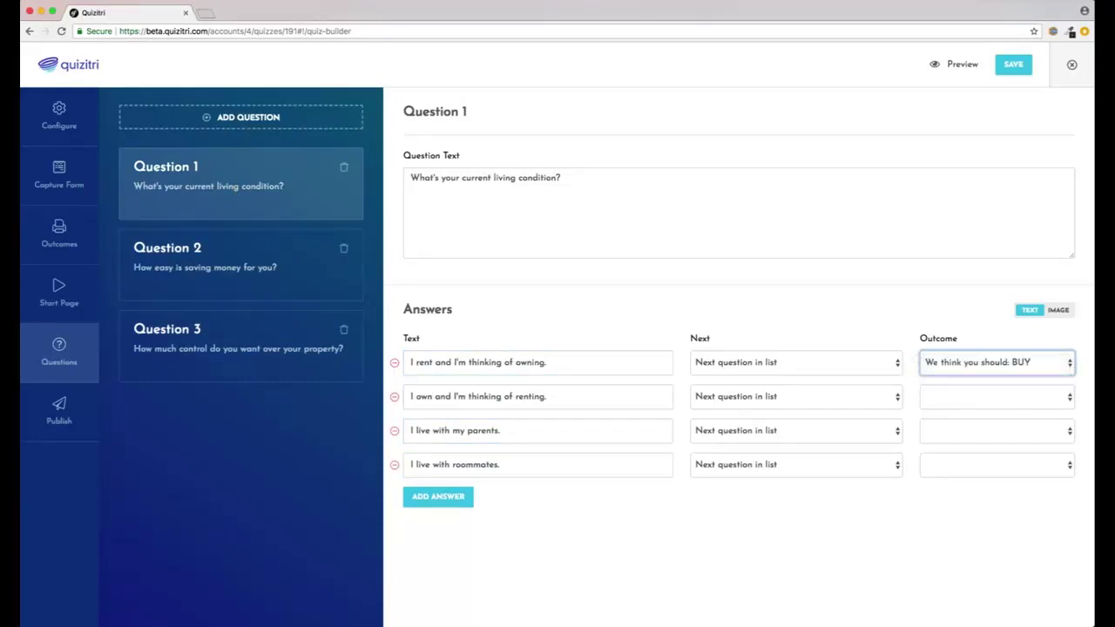
{"action": "left_click", "coordinate": [1057, 403]}
{"action": "left_click", "coordinate": [1057, 407]}
{"action": "left_click", "coordinate": [1046, 430]}
{"action": "left_click", "coordinate": [1033, 441]}
{"action": "left_click", "coordinate": [1025, 467]}
{"action": "left_click", "coordinate": [1020, 486]}
- Link Question 2's four answers to the outcomes BUY, RENT, RENT and RENT
{"action": "left_click", "coordinate": [232, 292]}
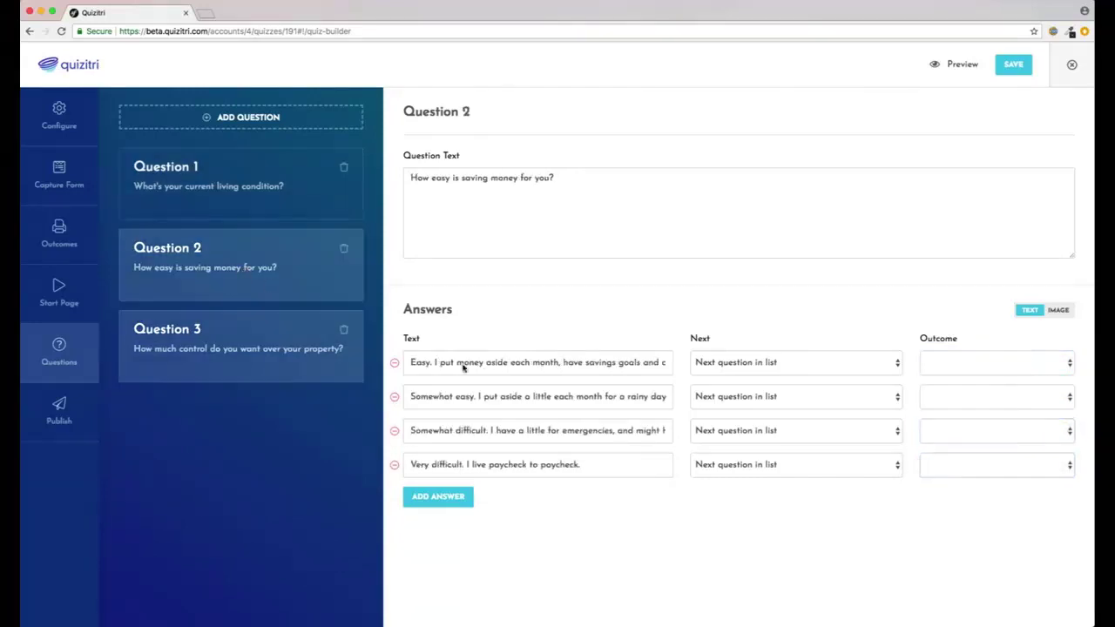
{"action": "left_click", "coordinate": [1037, 366]}
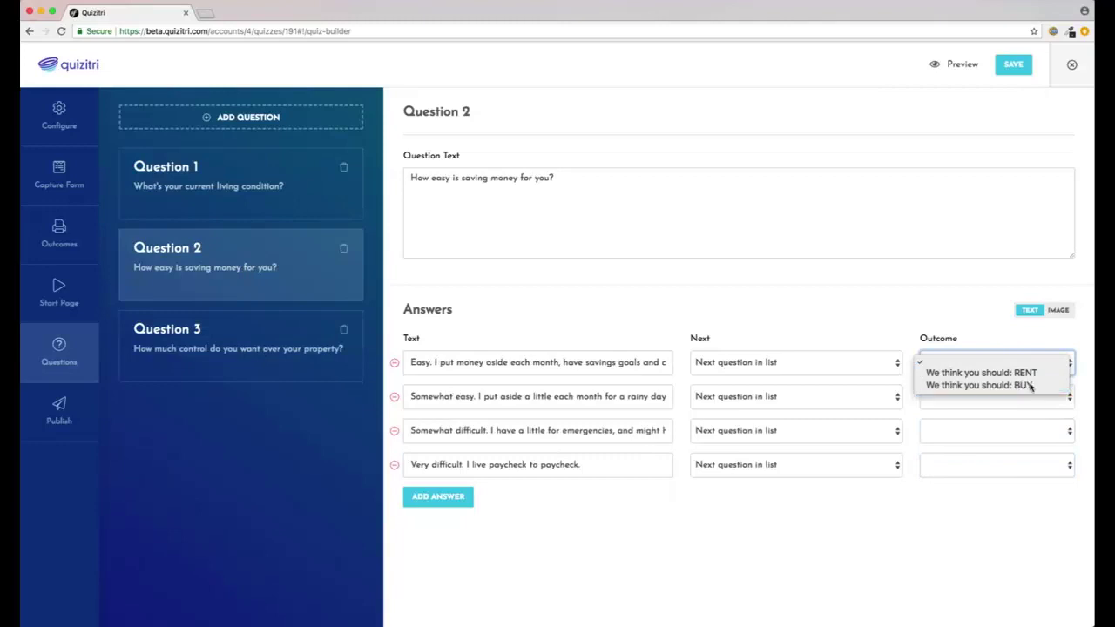
{"action": "left_click", "coordinate": [1021, 385]}
{"action": "left_click", "coordinate": [1006, 397]}
{"action": "left_click", "coordinate": [1003, 406]}
{"action": "left_click", "coordinate": [1002, 432]}
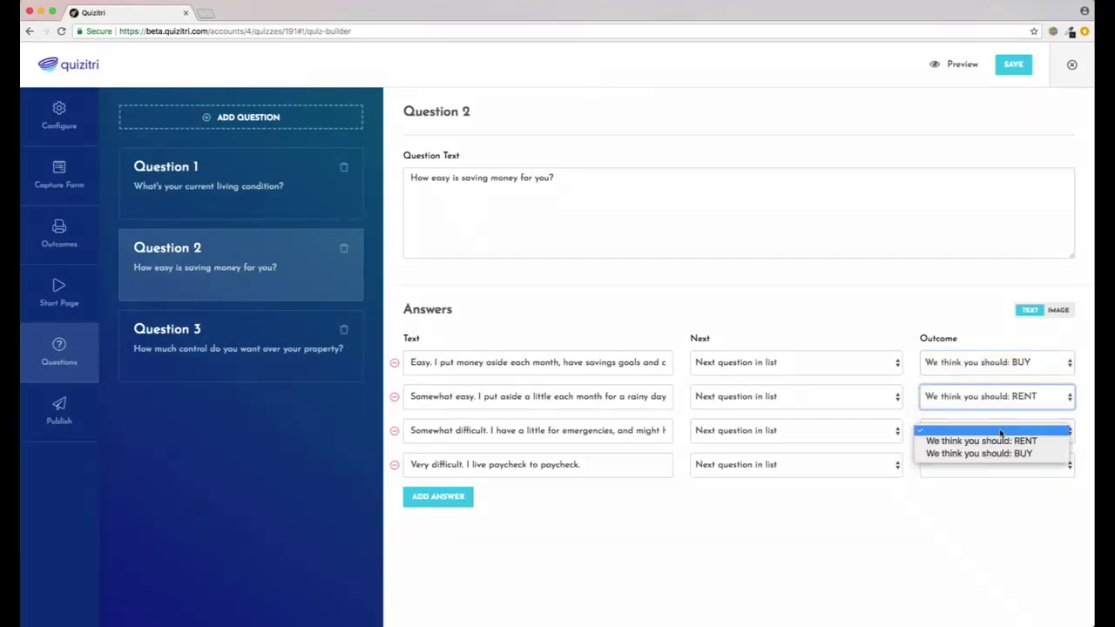
{"action": "left_click", "coordinate": [1002, 441]}
{"action": "left_click", "coordinate": [995, 470]}
{"action": "left_click", "coordinate": [998, 473]}
- Link Question 3's three answers to the outcomes BUY, BUY and RENT
{"action": "left_click", "coordinate": [164, 335]}
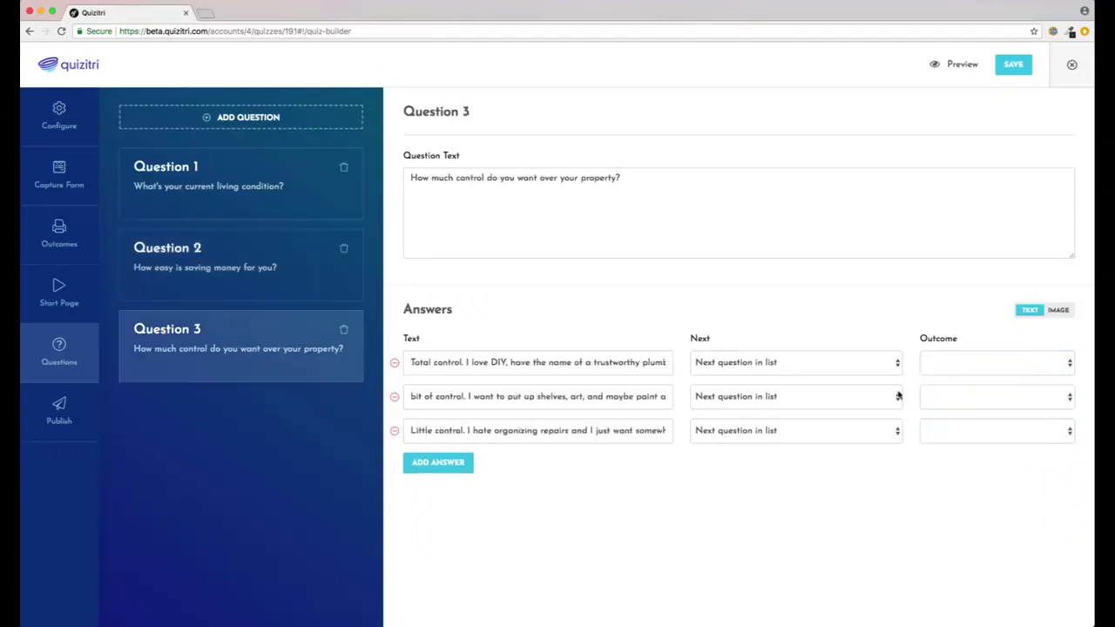
{"action": "left_click", "coordinate": [1055, 366]}
{"action": "left_click", "coordinate": [997, 385]}
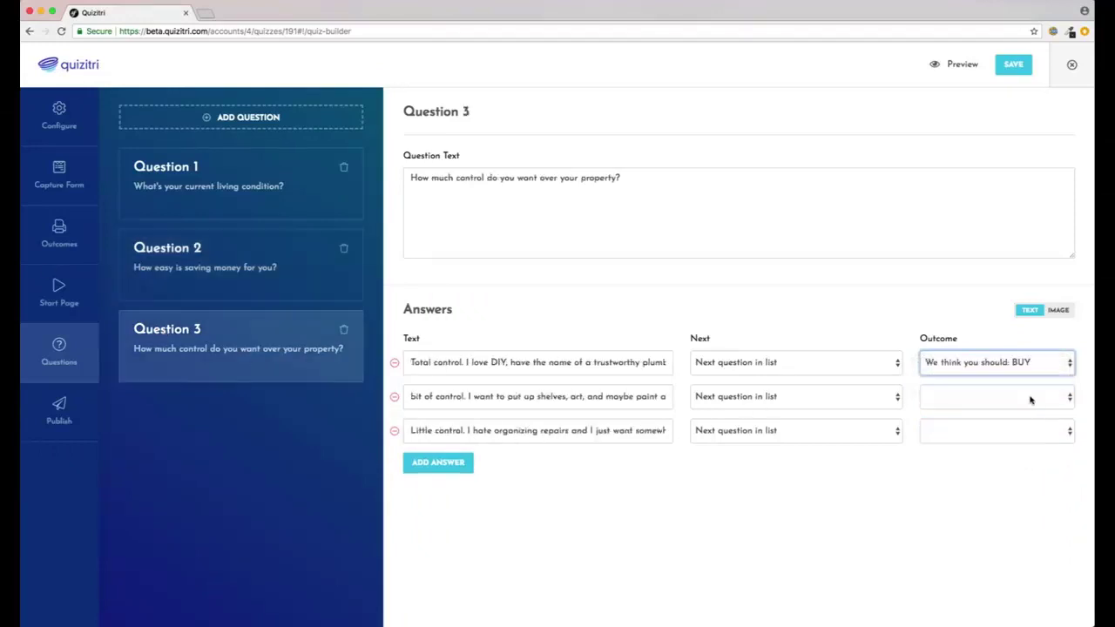
{"action": "left_click", "coordinate": [1033, 397]}
{"action": "left_click", "coordinate": [1025, 421]}
{"action": "left_click", "coordinate": [1024, 431]}
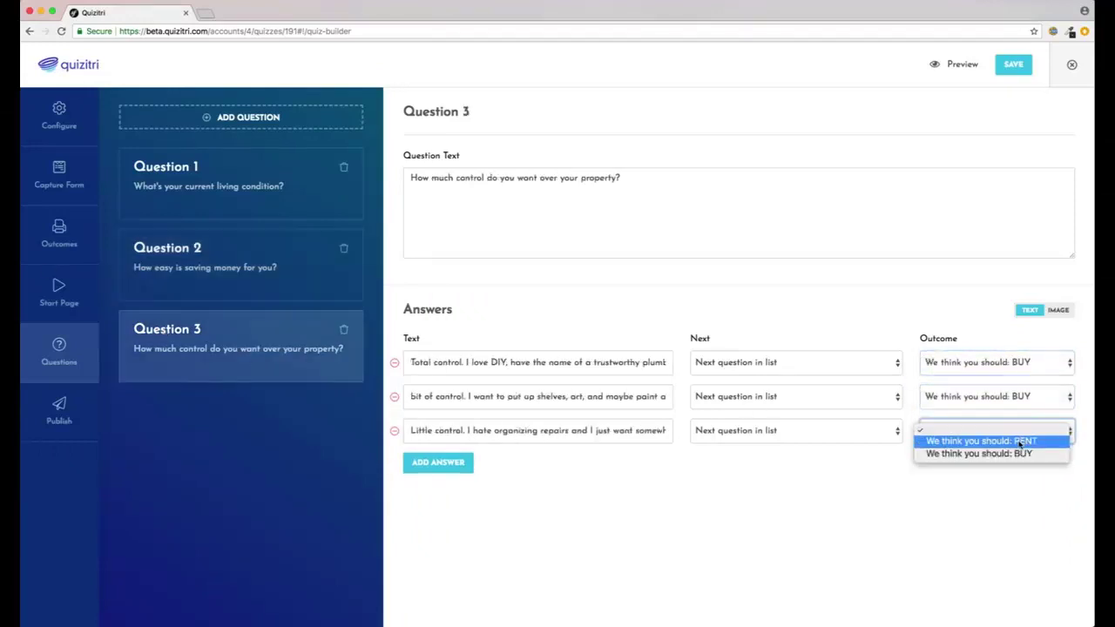
{"action": "left_click", "coordinate": [1021, 440]}
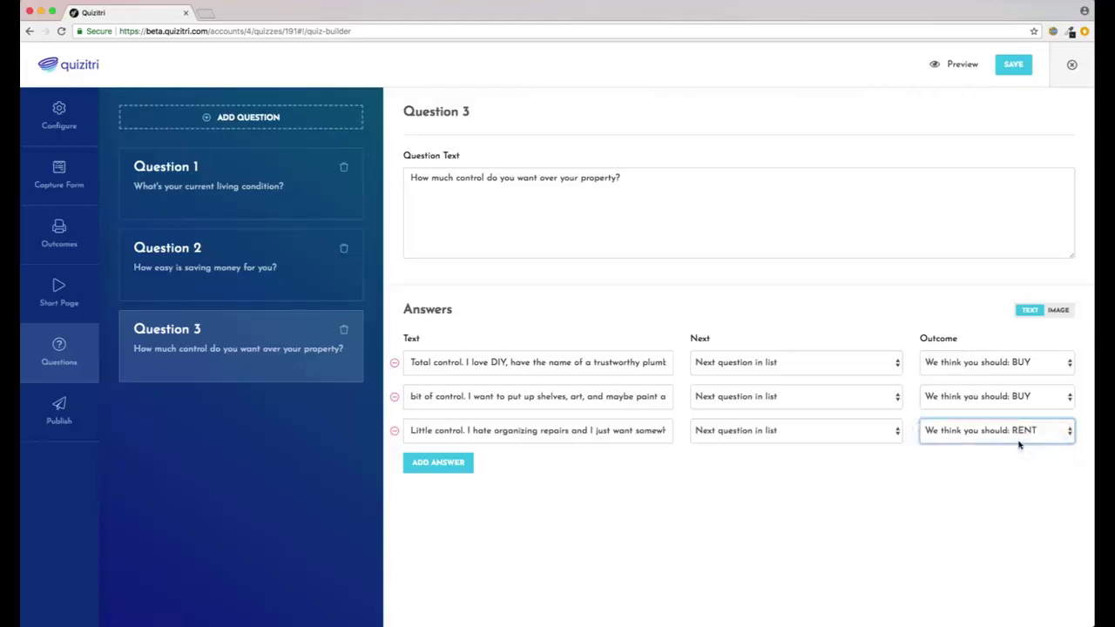
- Keep the first answer leading to the following question, then go to Capture Form settings
{"action": "left_click", "coordinate": [893, 368]}
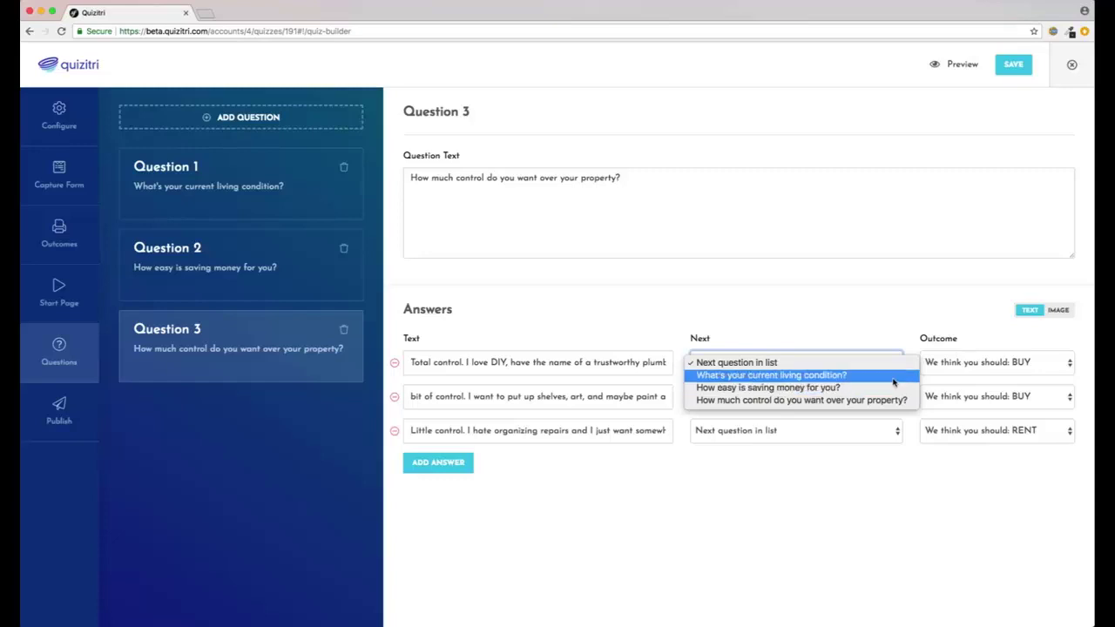
{"action": "left_click", "coordinate": [794, 464]}
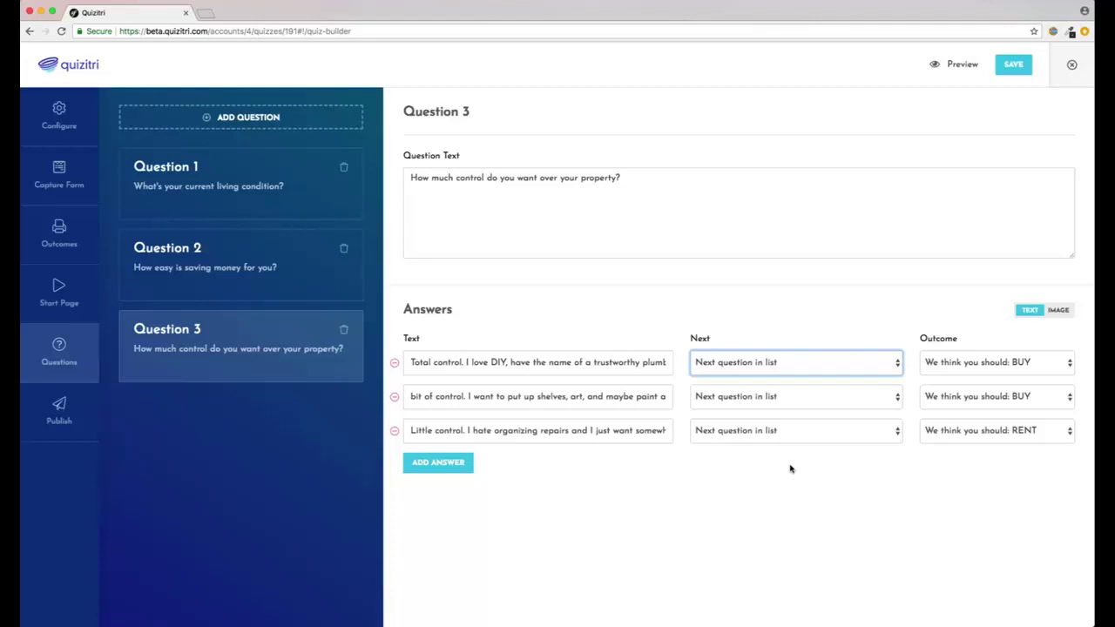
{"action": "left_click", "coordinate": [63, 180]}
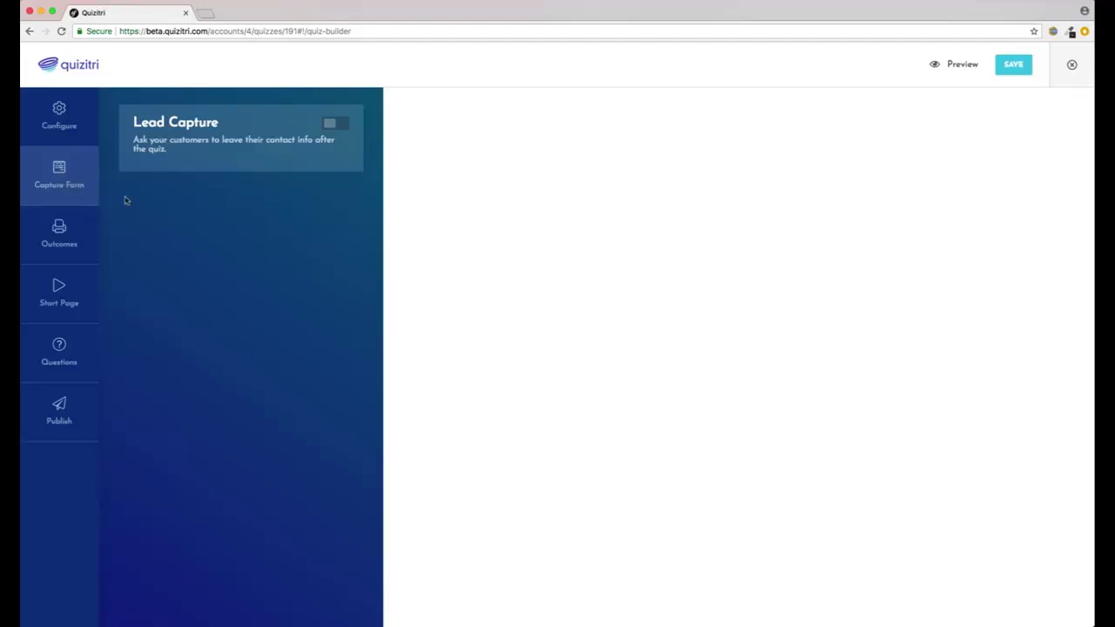
- Turn on lead capture with a skip option, keeping API Integration as the type
{"action": "left_click", "coordinate": [341, 124]}
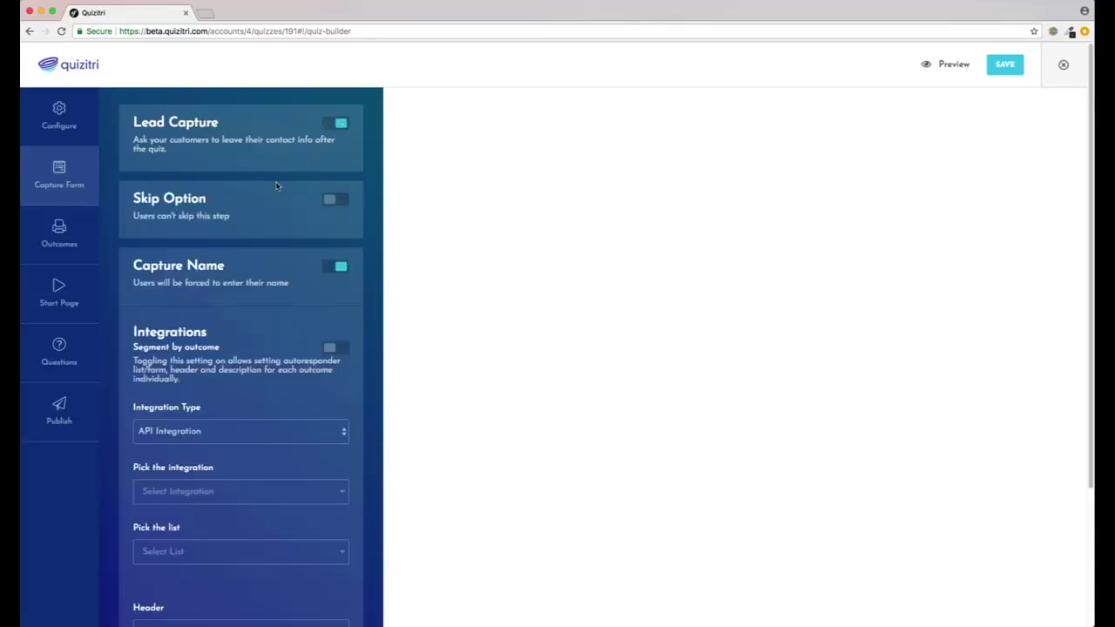
{"action": "left_click", "coordinate": [334, 201]}
{"action": "scroll", "coordinate": [293, 289], "scroll_direction": "down", "scroll_amount": 3}
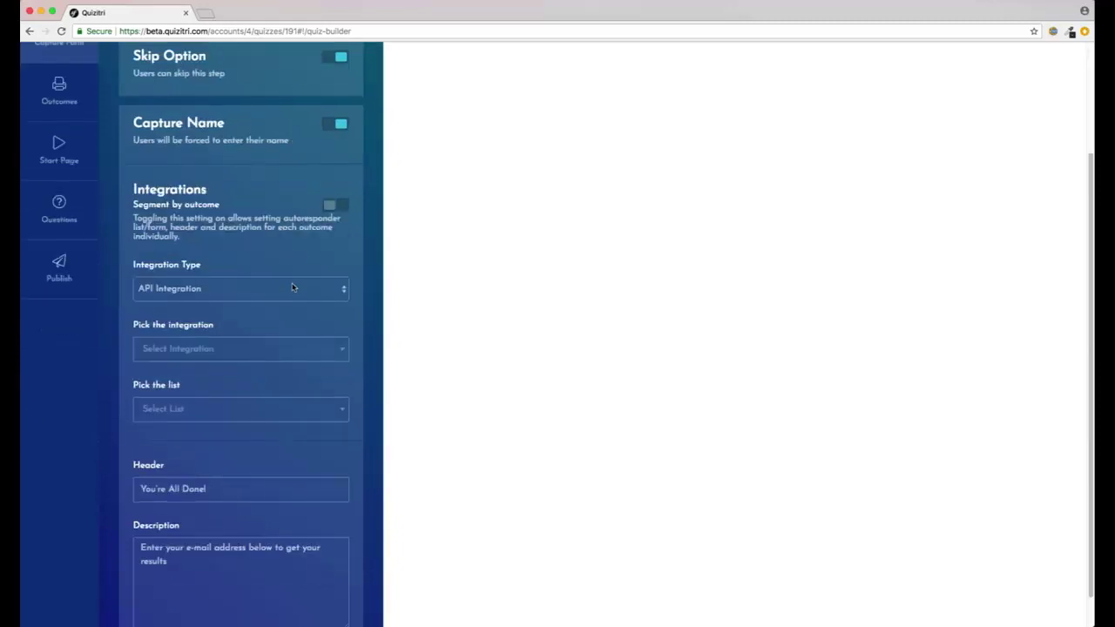
{"action": "left_click", "coordinate": [333, 294]}
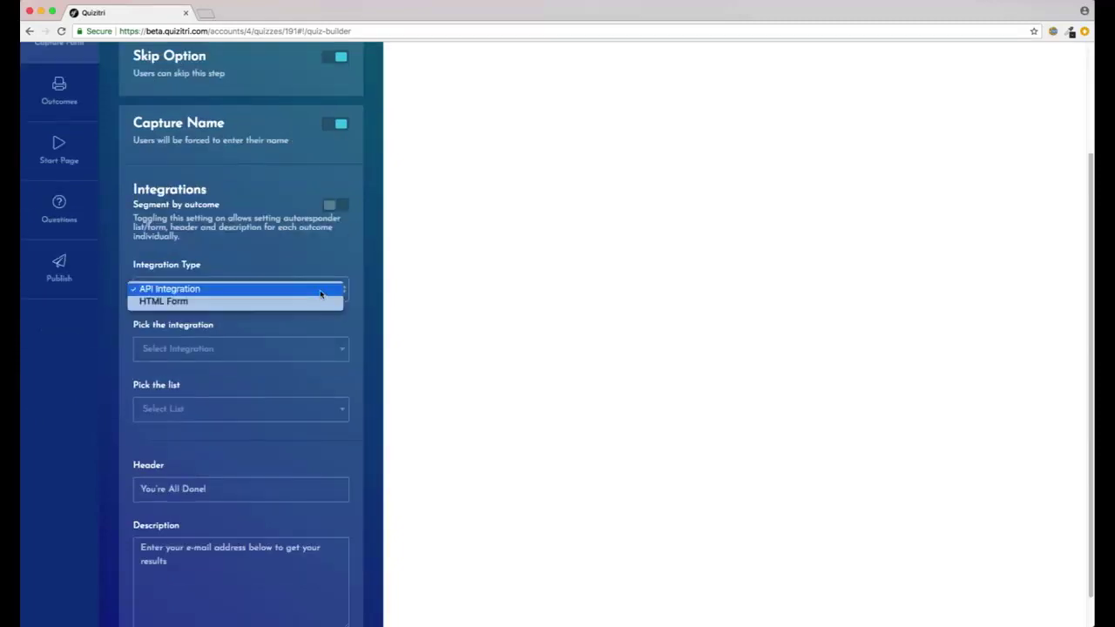
{"action": "left_click", "coordinate": [319, 293]}
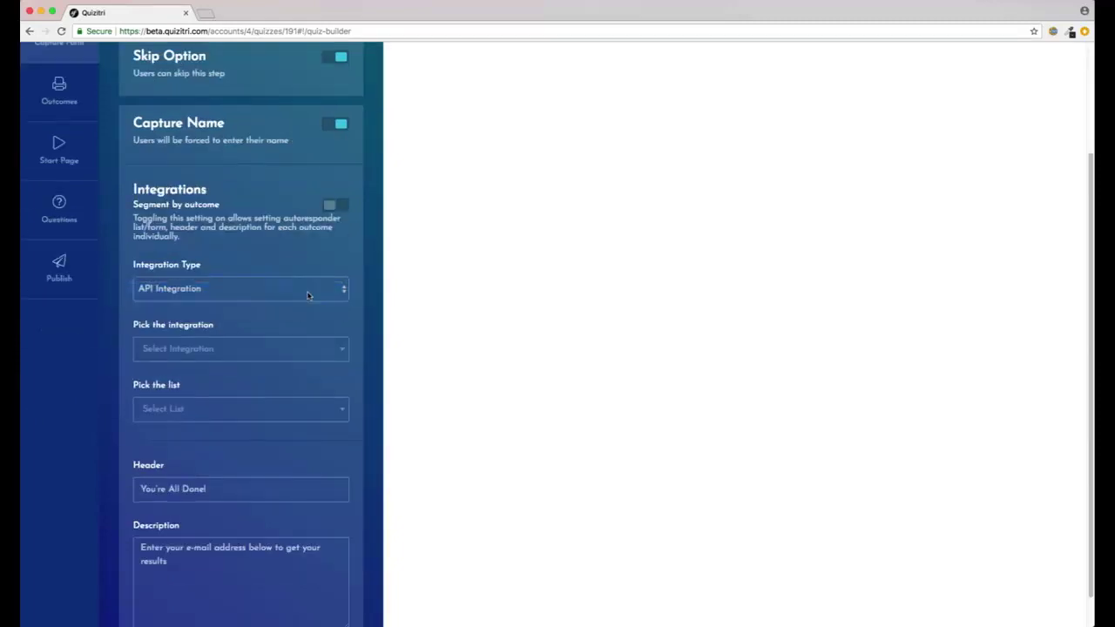
- Send leads to MailChimp's Convertri Waitlist list, leaving outcome segmenting off
{"action": "left_click", "coordinate": [322, 351]}
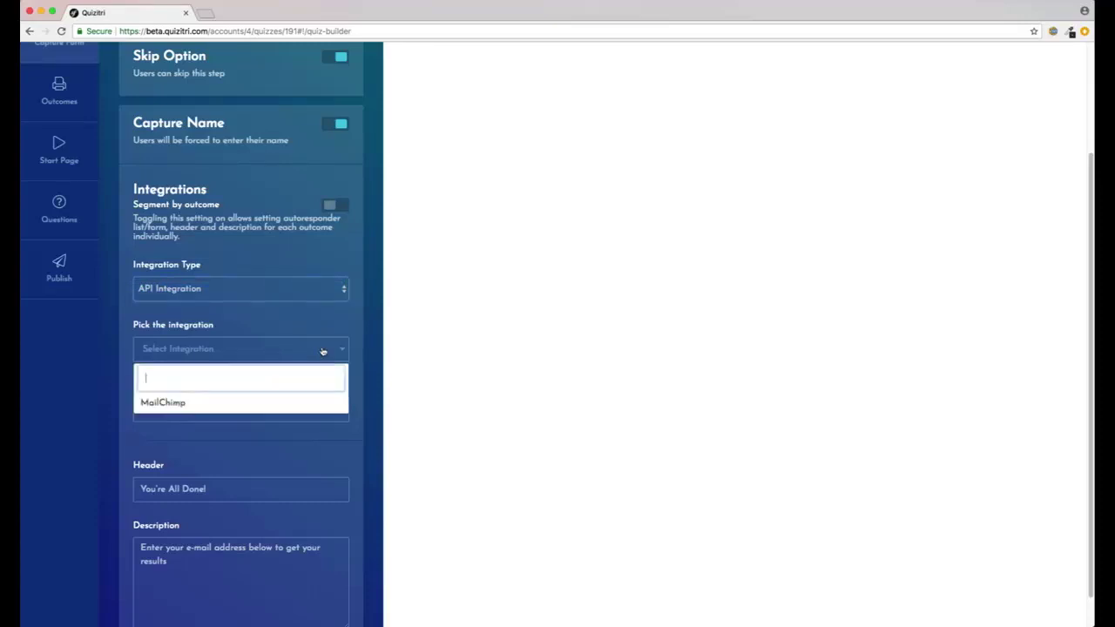
{"action": "left_click", "coordinate": [188, 404]}
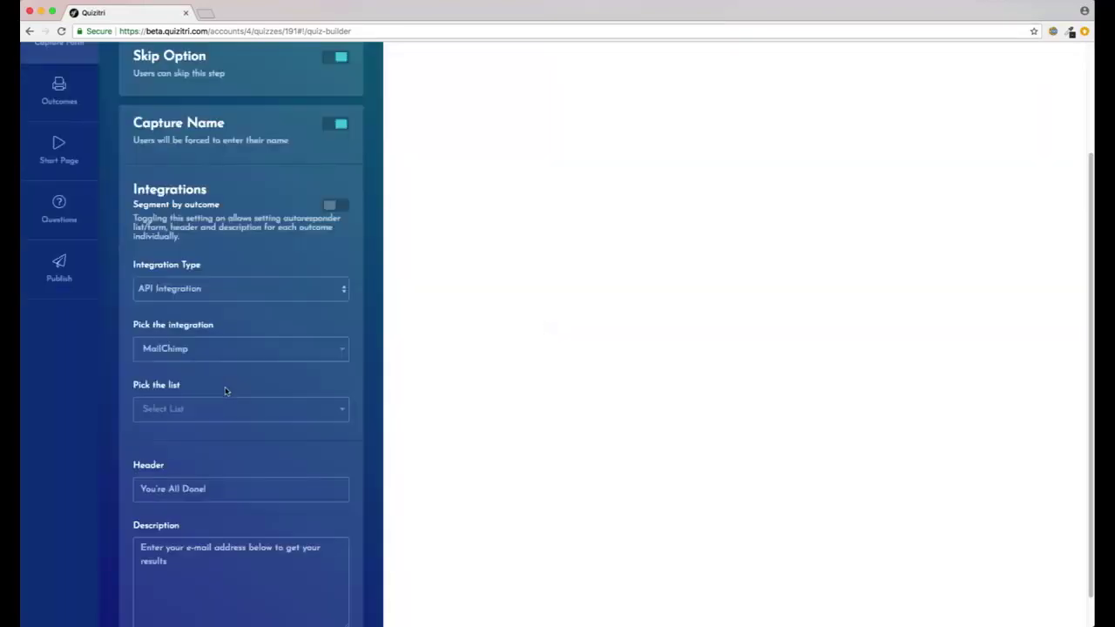
{"action": "left_click", "coordinate": [299, 413]}
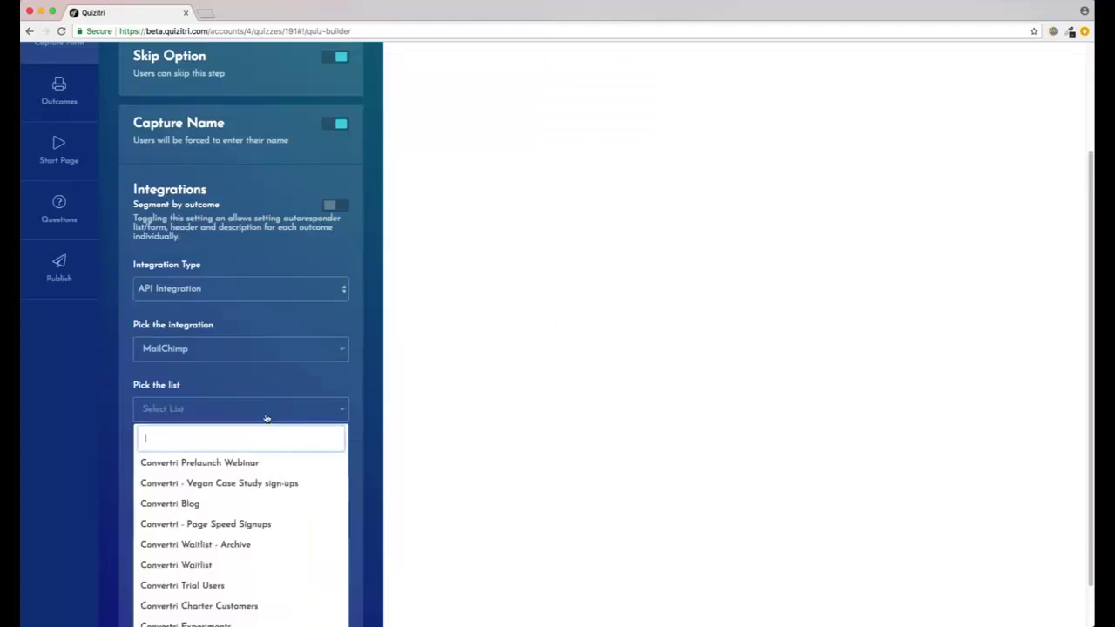
{"action": "left_click", "coordinate": [186, 566]}
{"action": "scroll", "coordinate": [239, 459], "scroll_direction": "down", "scroll_amount": 1}
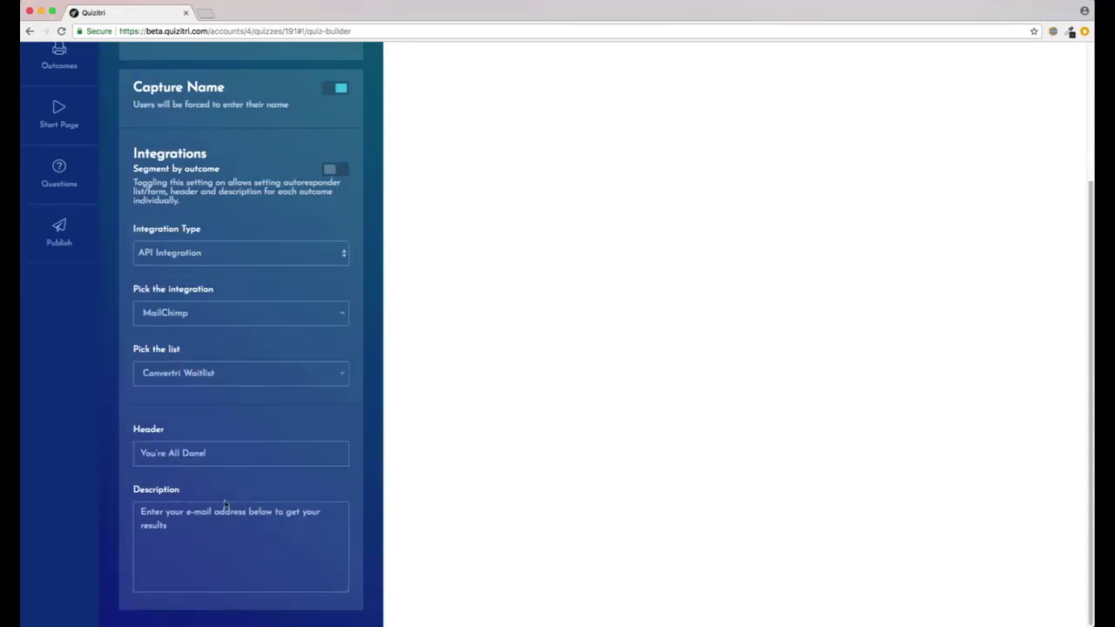
{"action": "scroll", "coordinate": [278, 449], "scroll_direction": "up", "scroll_amount": 4}
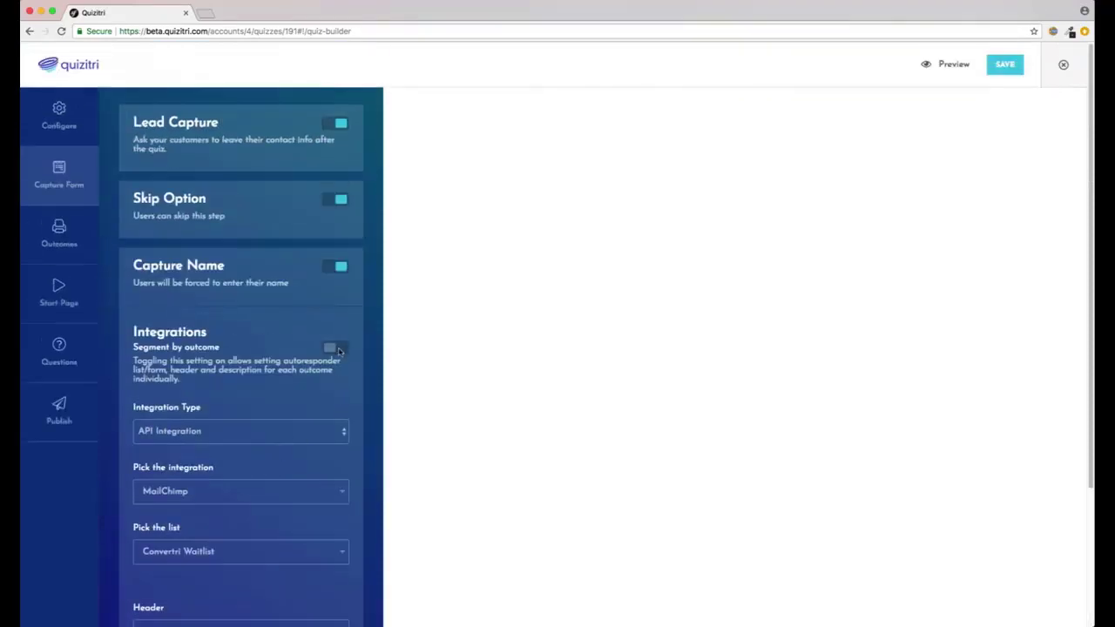
{"action": "left_click", "coordinate": [340, 349]}
- Open Outcome 1's settings in the quiz outcomes
{"action": "left_click", "coordinate": [65, 236]}
{"action": "left_click", "coordinate": [291, 200]}
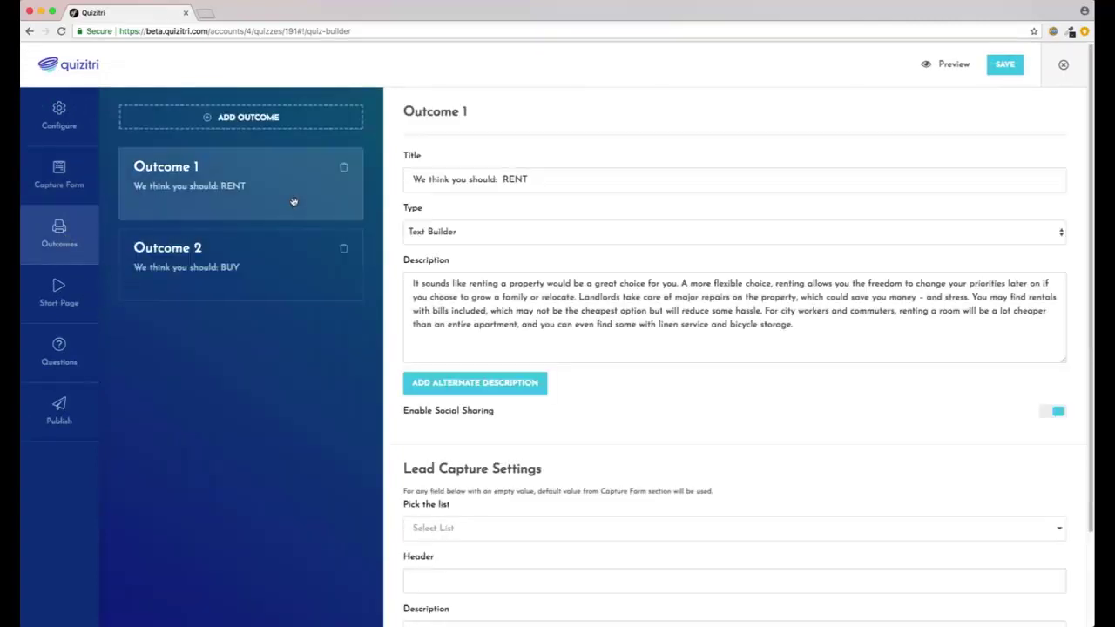
{"action": "scroll", "coordinate": [628, 364], "scroll_direction": "down", "scroll_amount": 3}
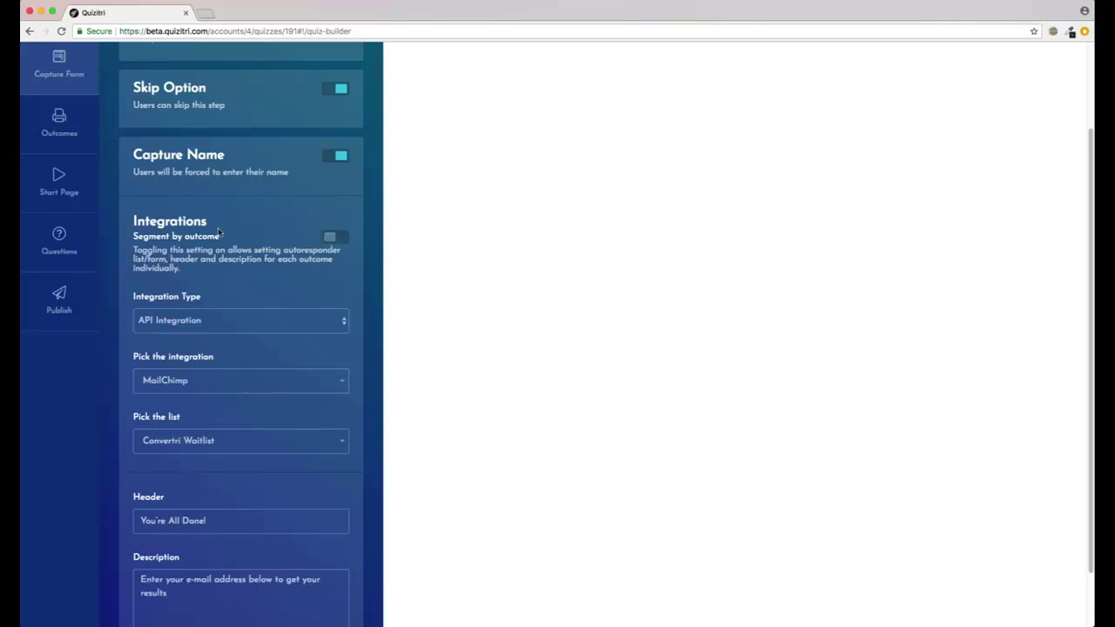
- Publish the quiz, copy its public link, and load it in a new tab
{"action": "left_click", "coordinate": [57, 303]}
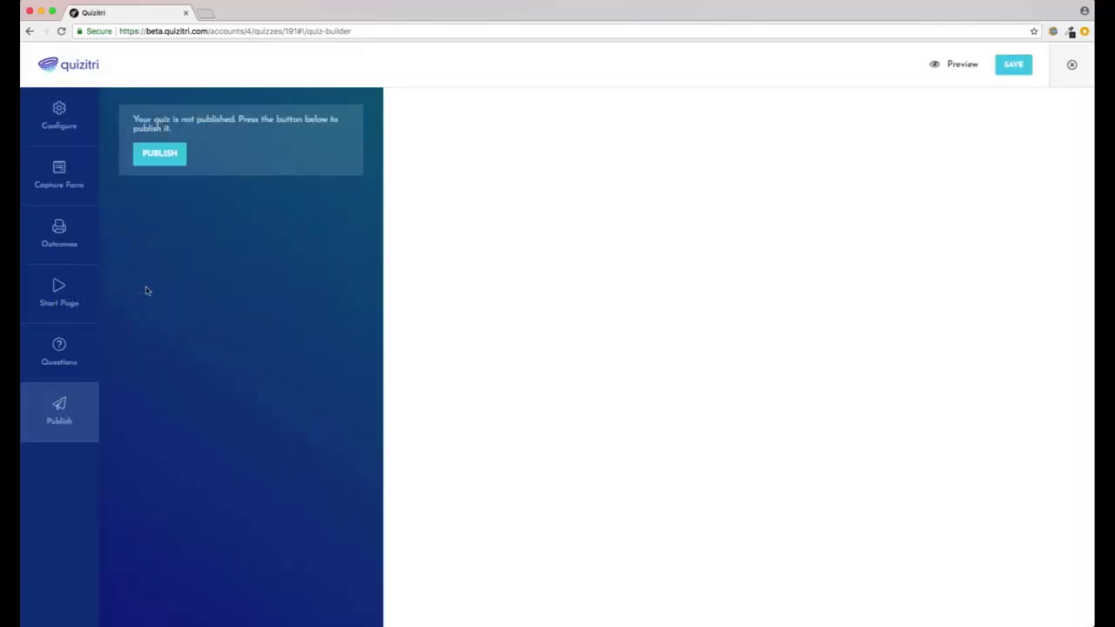
{"action": "left_click", "coordinate": [174, 158]}
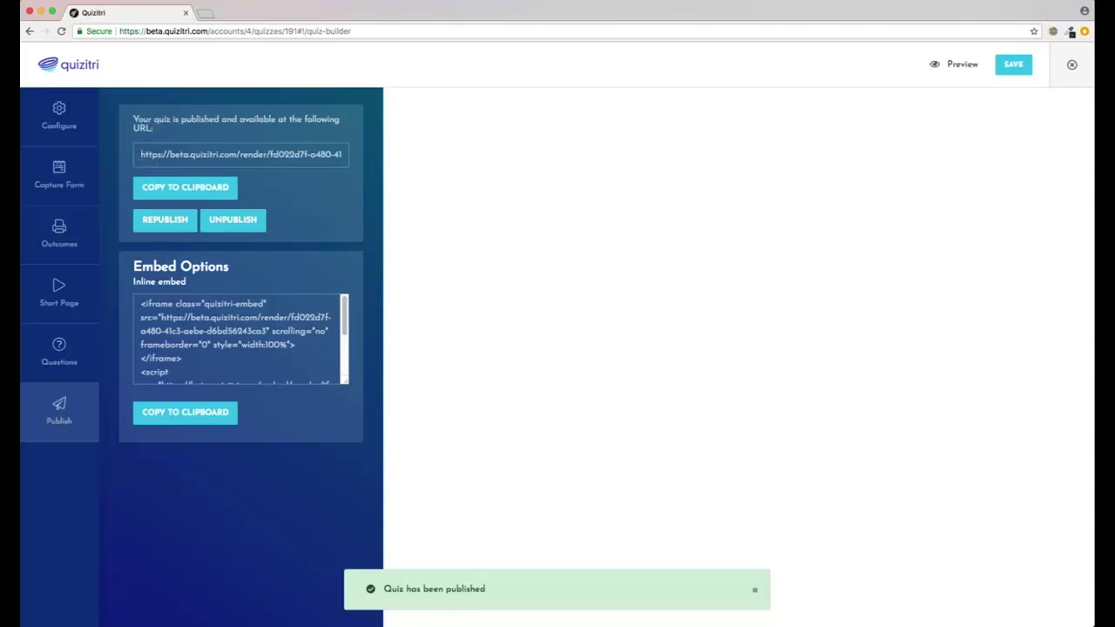
{"action": "left_click_drag", "start_coordinate": [141, 154], "coordinate": [348, 154]}
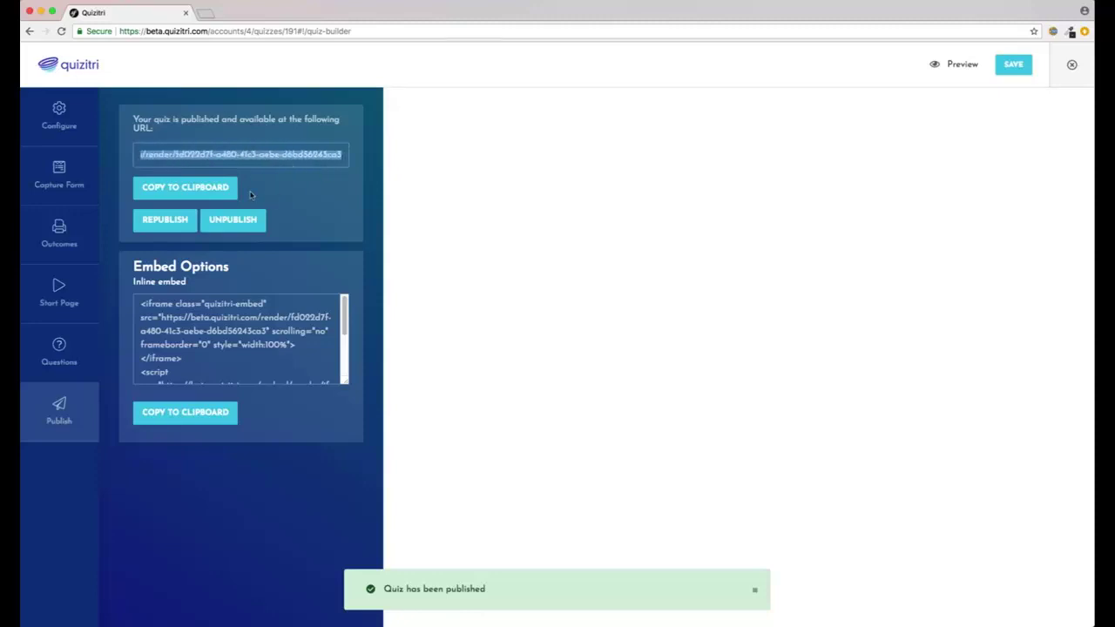
{"action": "left_click", "coordinate": [199, 192]}
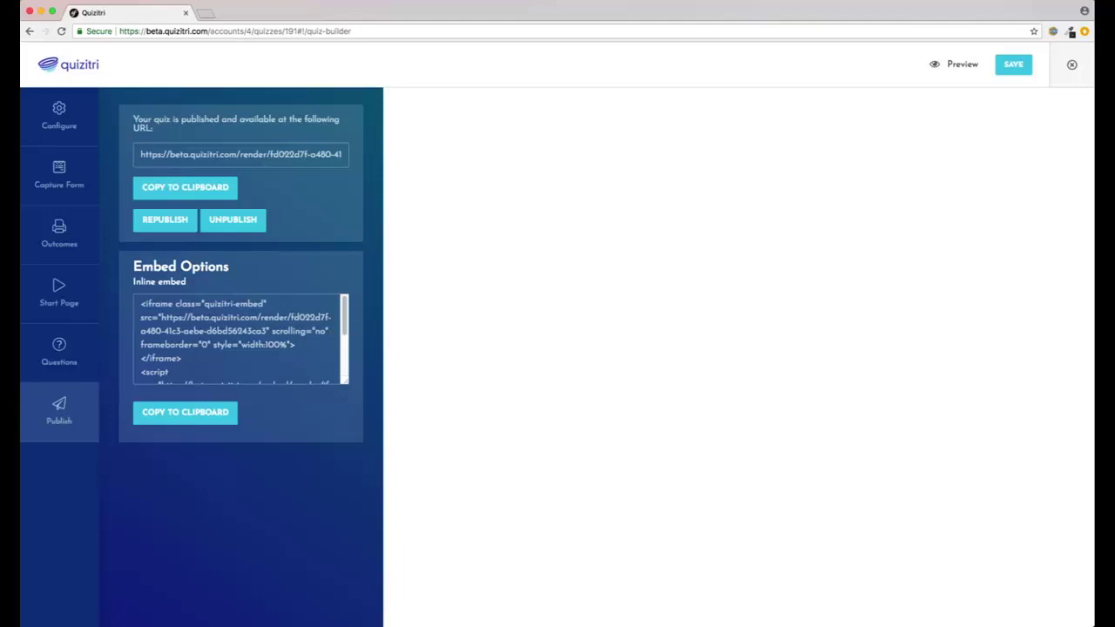
{"action": "left_click", "coordinate": [205, 13]}
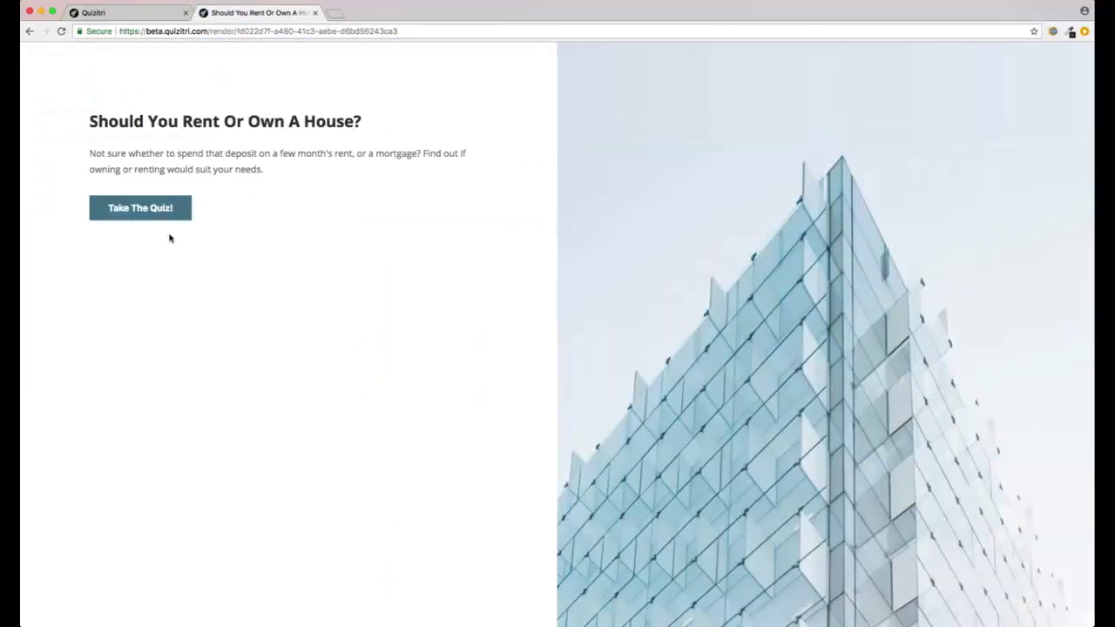
- Answer the living condition, saving money and property control questions to reach the RENT result
{"action": "left_click", "coordinate": [145, 208]}
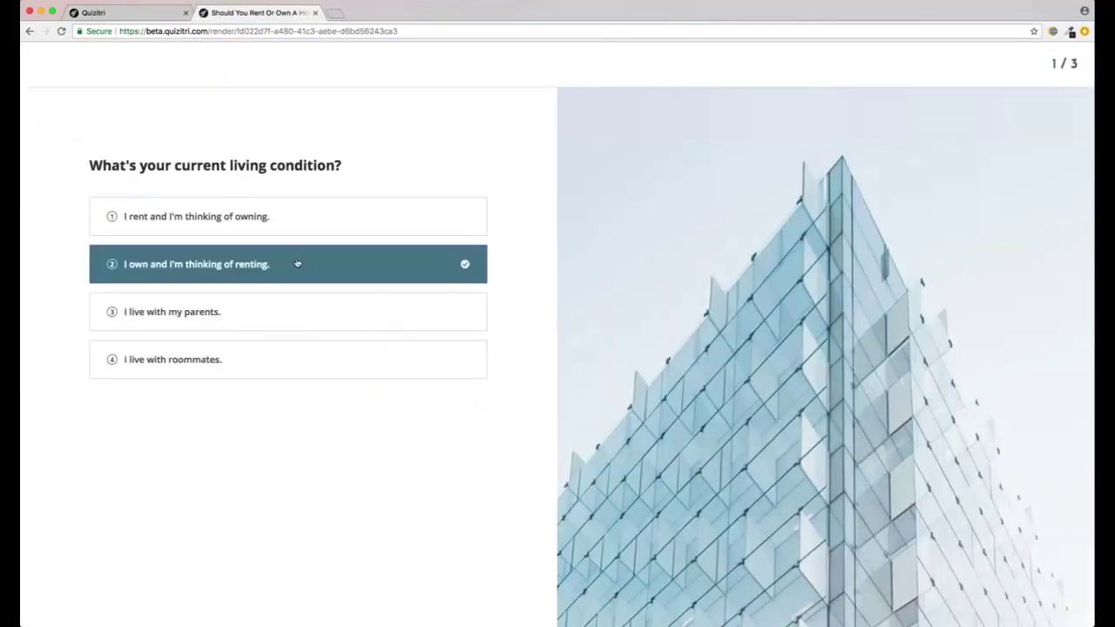
{"action": "left_click", "coordinate": [264, 267]}
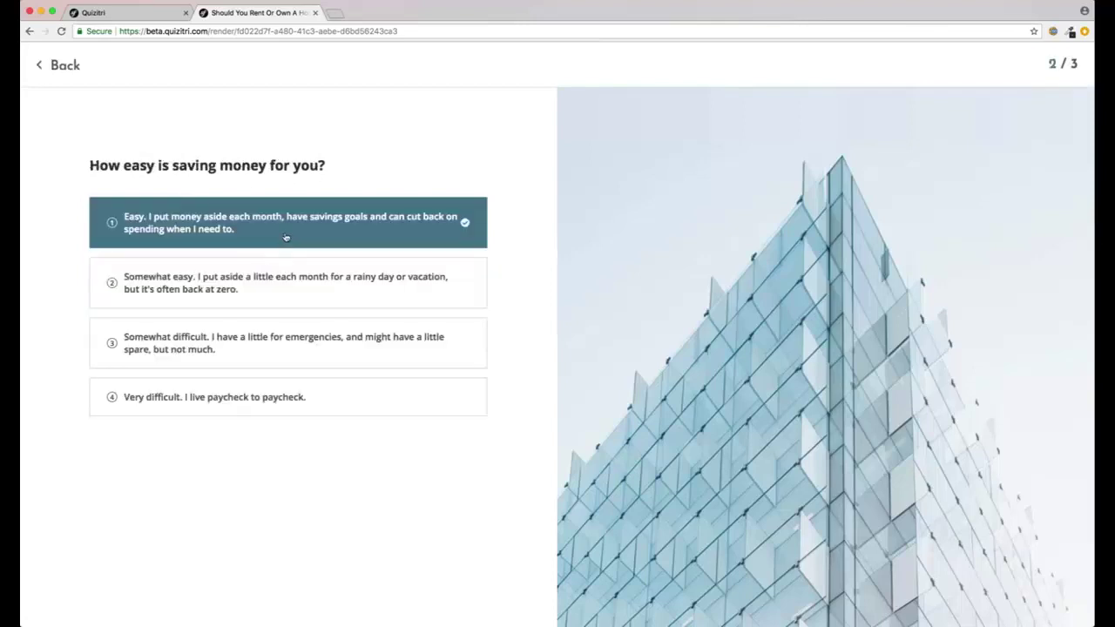
{"action": "left_click", "coordinate": [286, 237]}
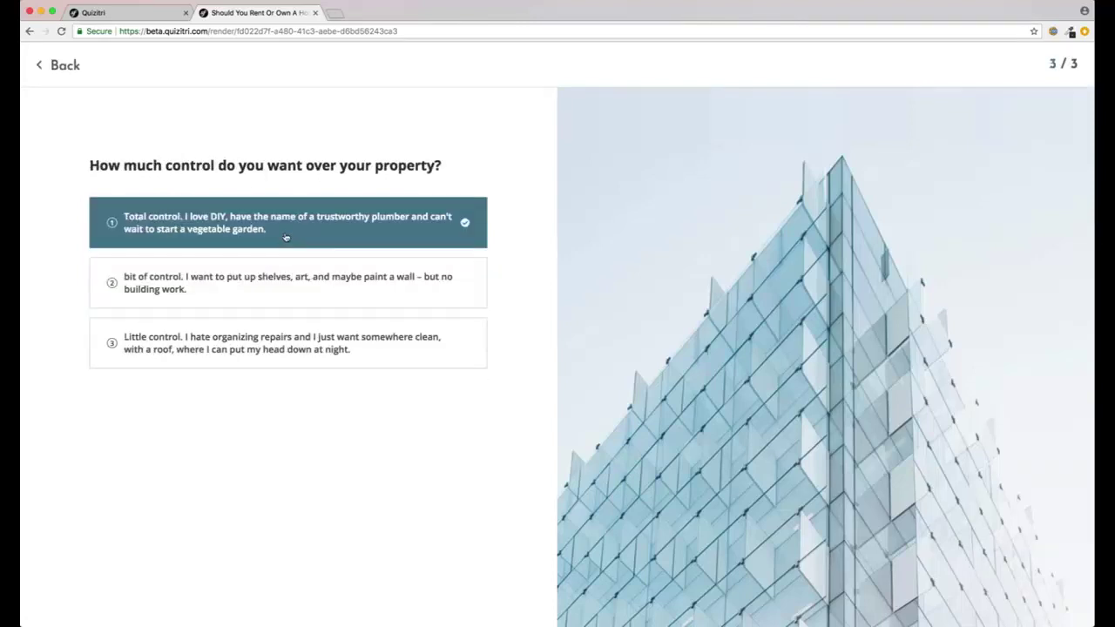
{"action": "left_click", "coordinate": [297, 333]}
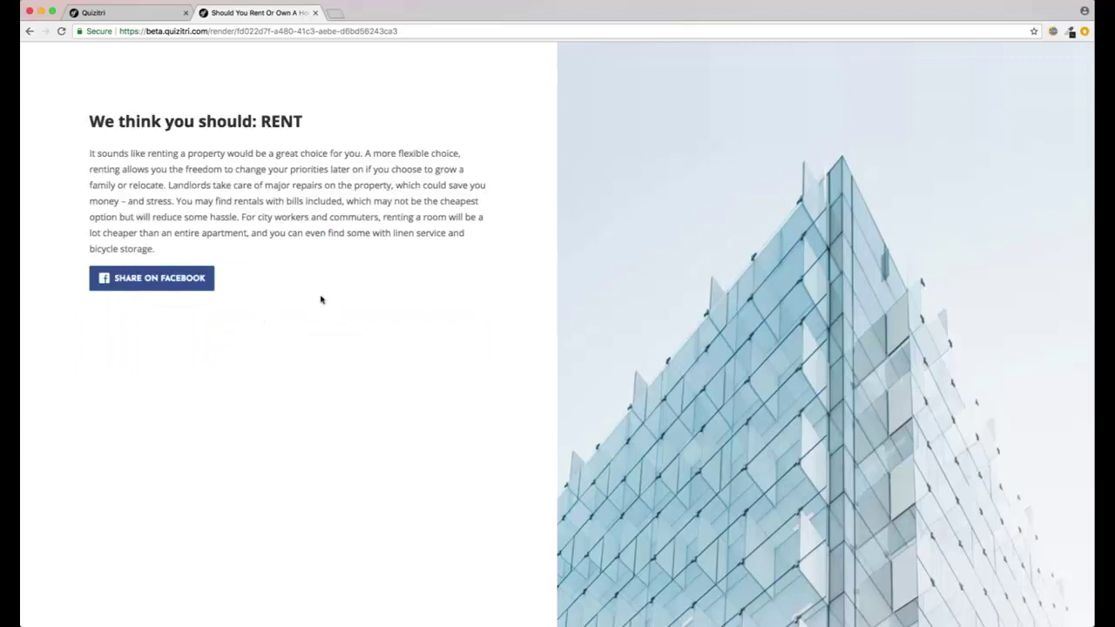
- Create a quiz named 'New Quiz' from the whisky template using Theme 4
{"action": "left_click", "coordinate": [139, 13]}
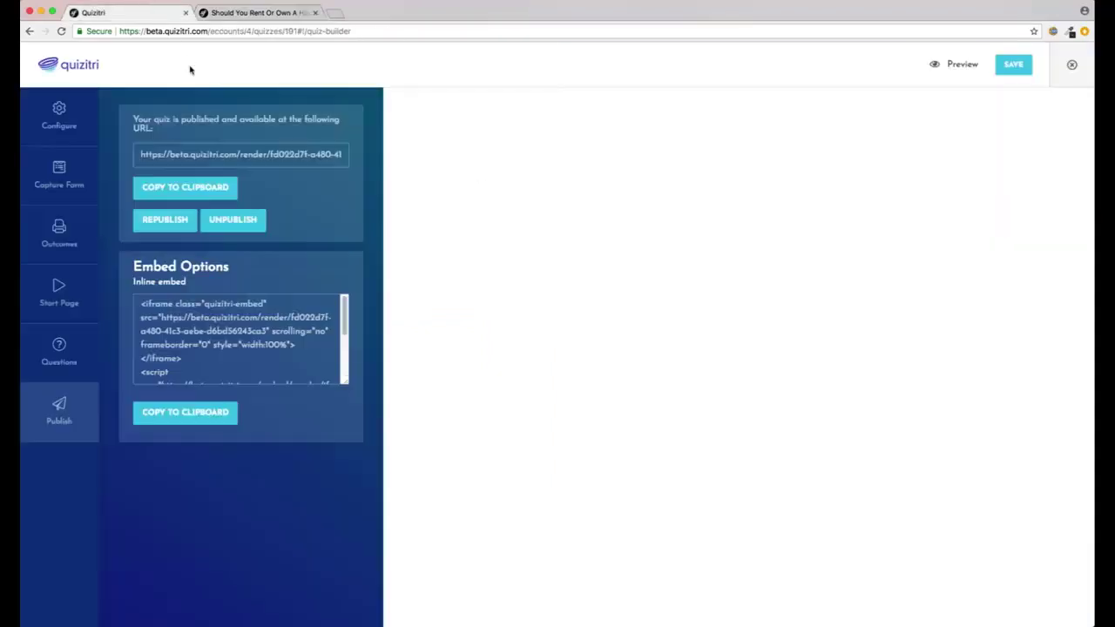
{"action": "left_click", "coordinate": [75, 72]}
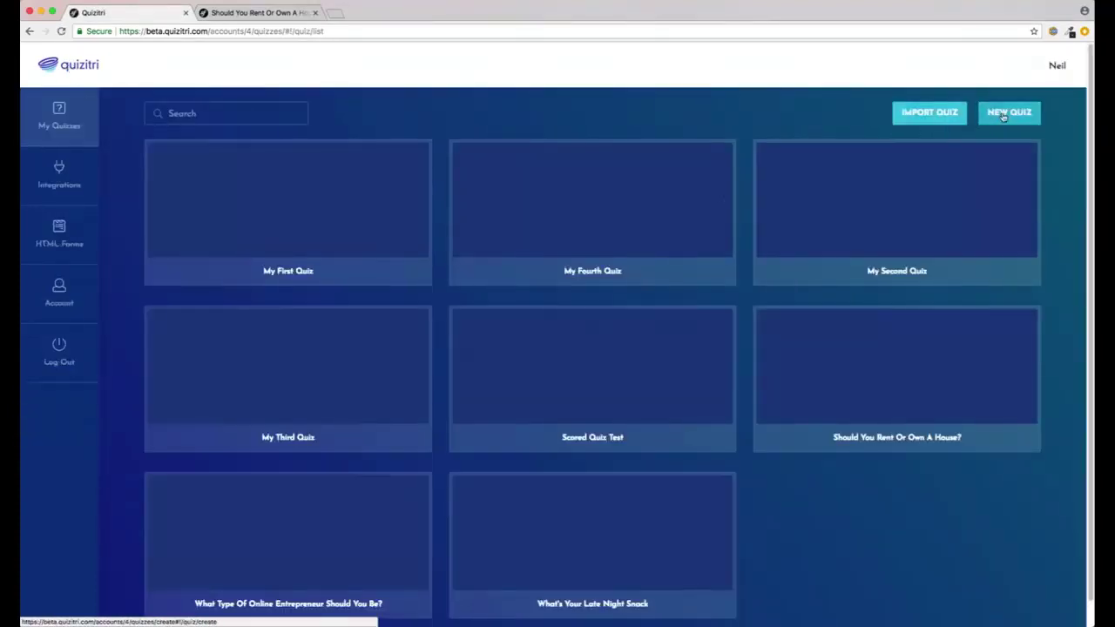
{"action": "left_click", "coordinate": [1003, 116]}
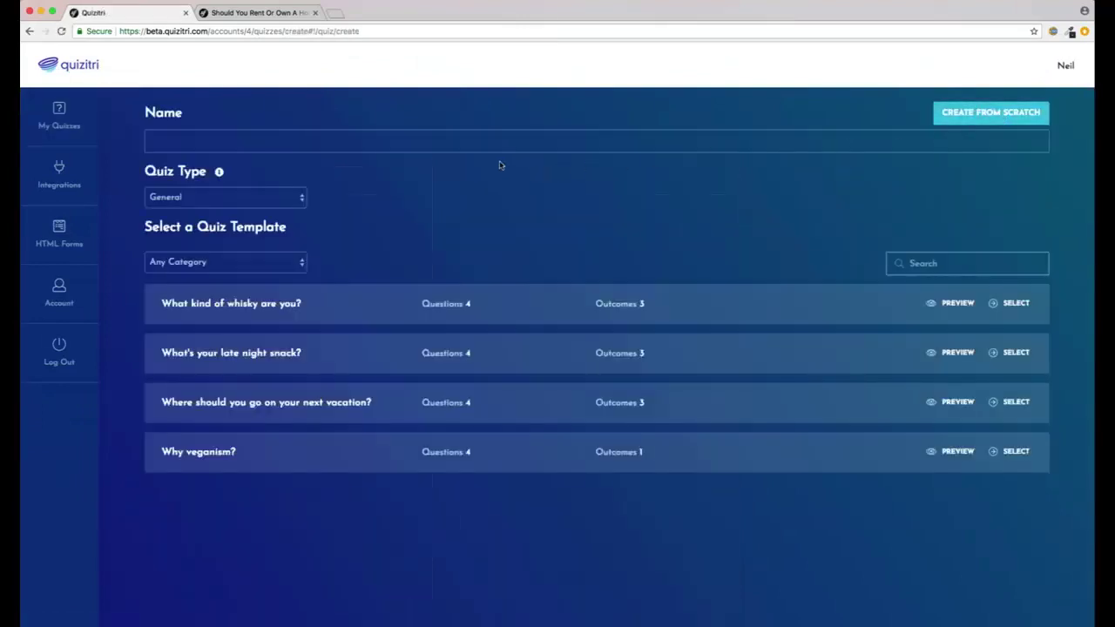
{"action": "left_click", "coordinate": [490, 145]}
{"action": "type", "text": "New Quiz"}
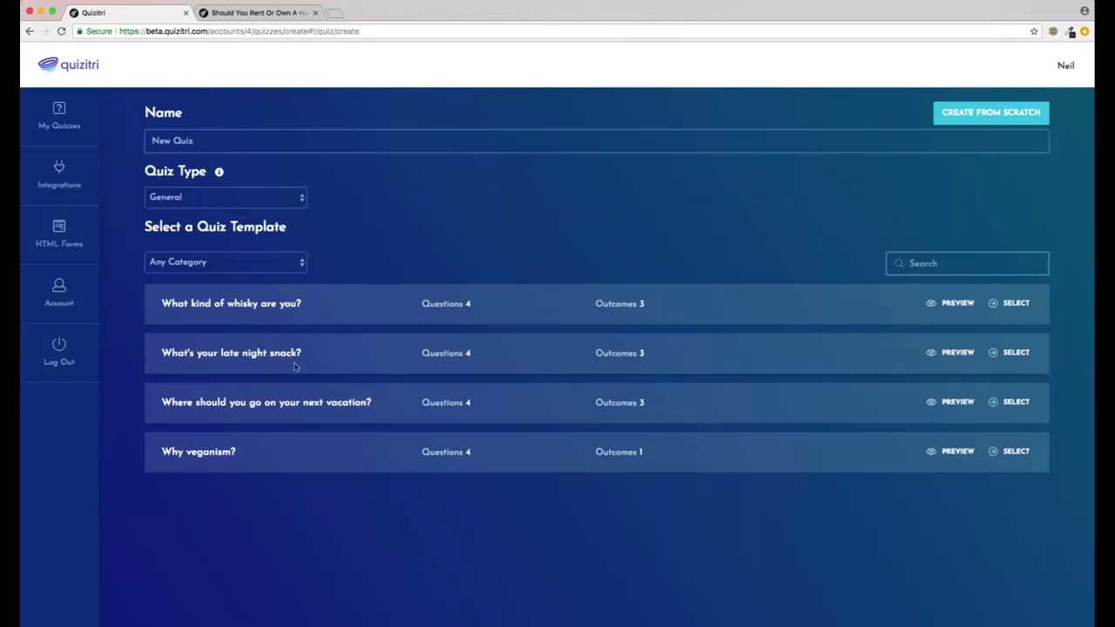
{"action": "left_click", "coordinate": [1026, 304]}
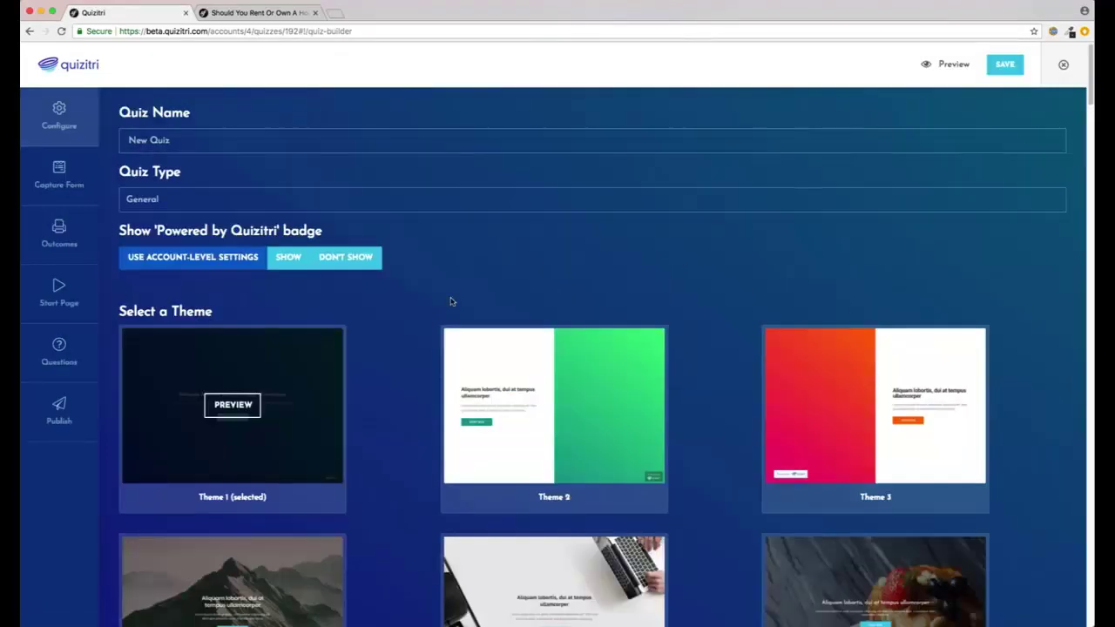
{"action": "scroll", "coordinate": [451, 301], "scroll_direction": "down", "scroll_amount": 3}
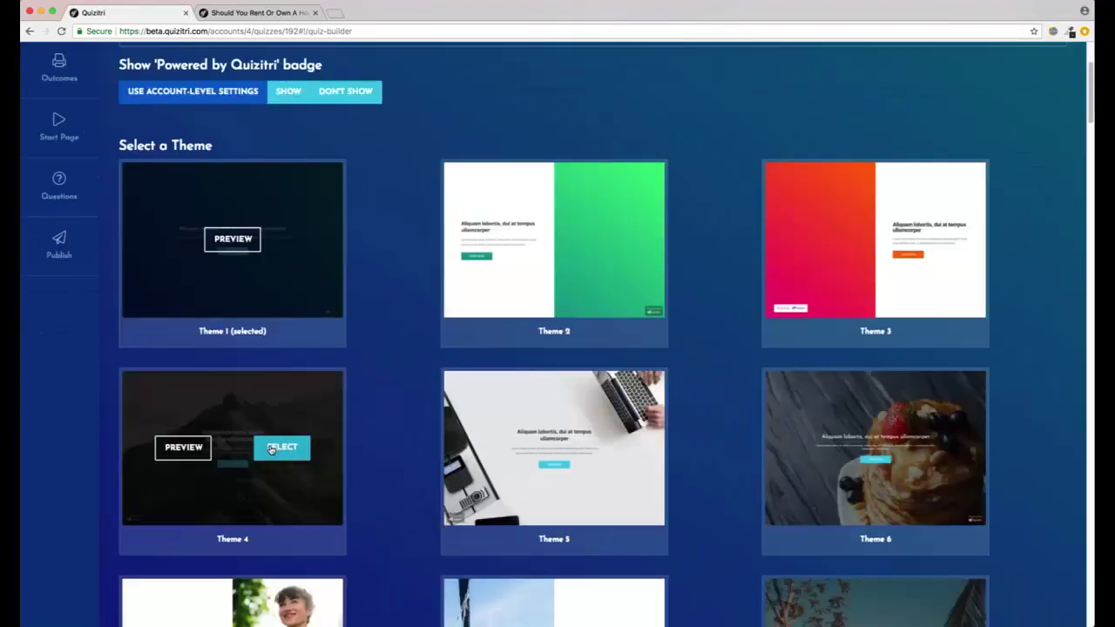
{"action": "left_click", "coordinate": [282, 447]}
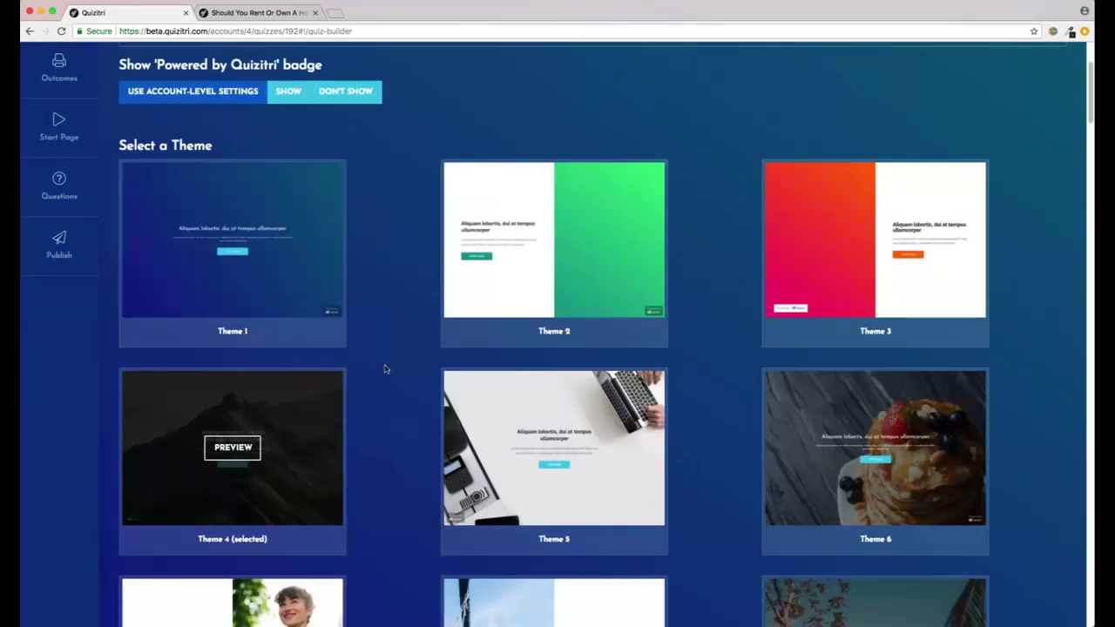
- Publish the new quiz and copy its public link
{"action": "scroll", "coordinate": [386, 369], "scroll_direction": "up", "scroll_amount": 3}
{"action": "left_click", "coordinate": [71, 183]}
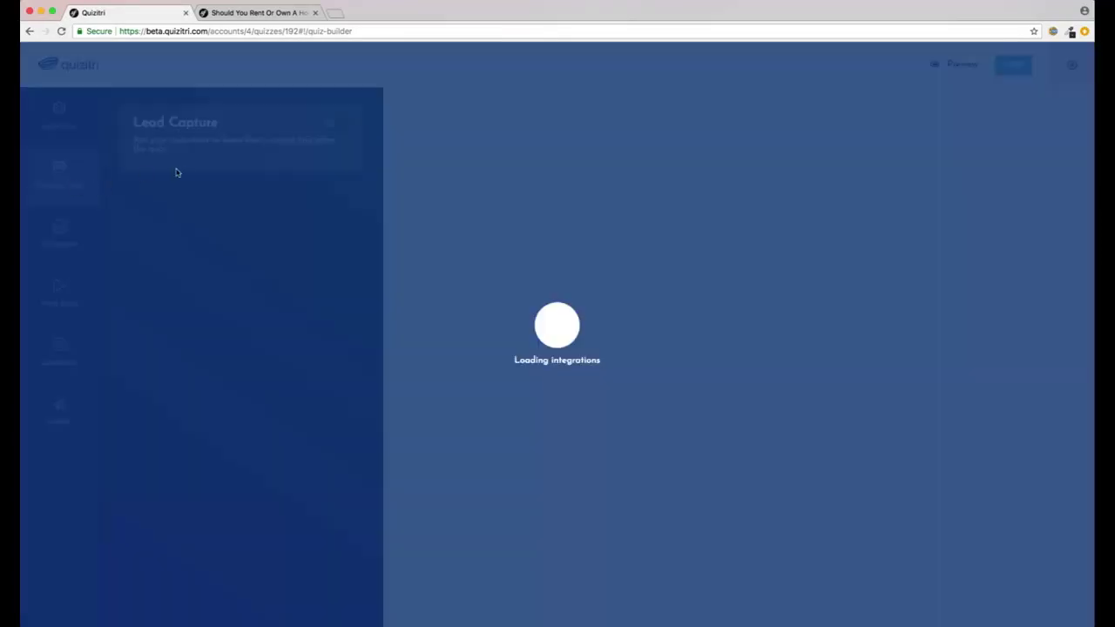
{"action": "left_click", "coordinate": [75, 422]}
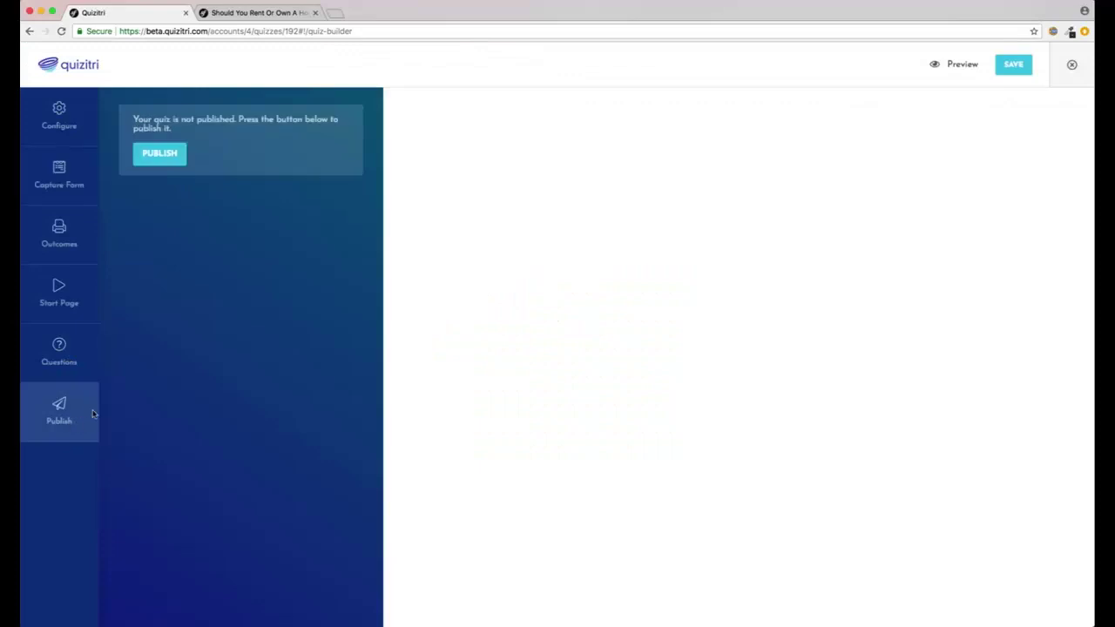
{"action": "left_click", "coordinate": [170, 162]}
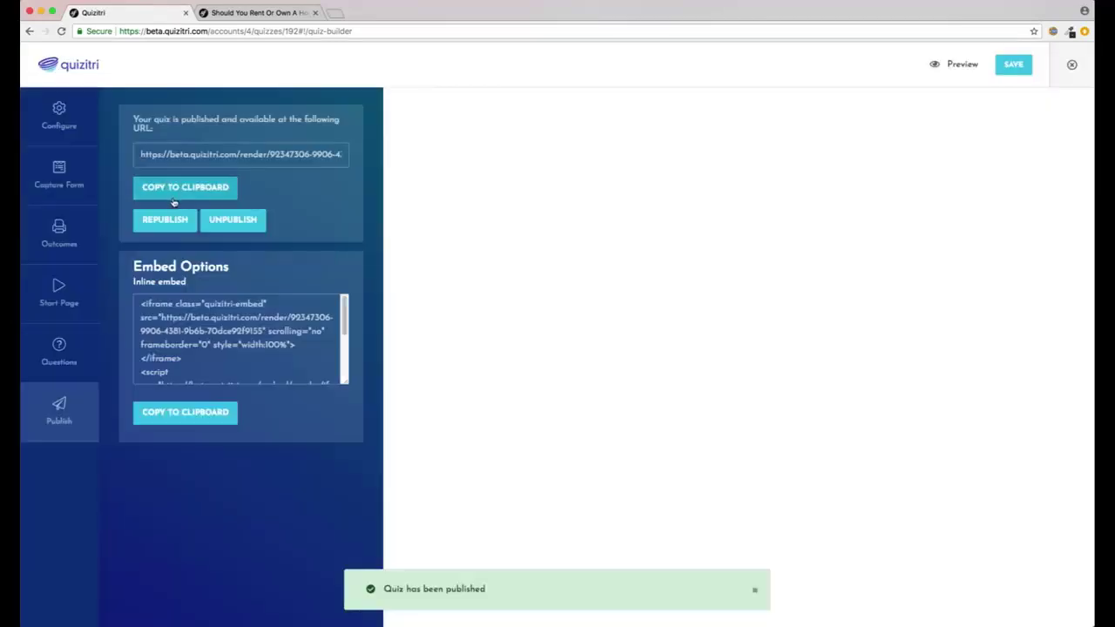
{"action": "left_click", "coordinate": [187, 185]}
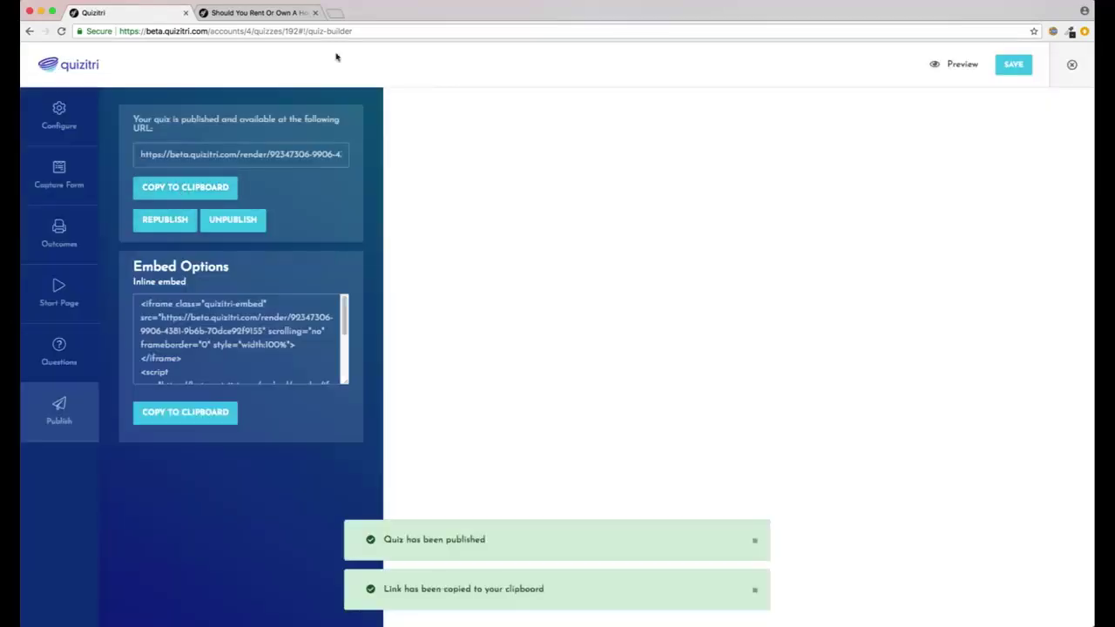
- Load the copied whisky quiz link in a new browser tab
{"action": "left_click", "coordinate": [336, 13]}
{"action": "key", "text": "super+v"}
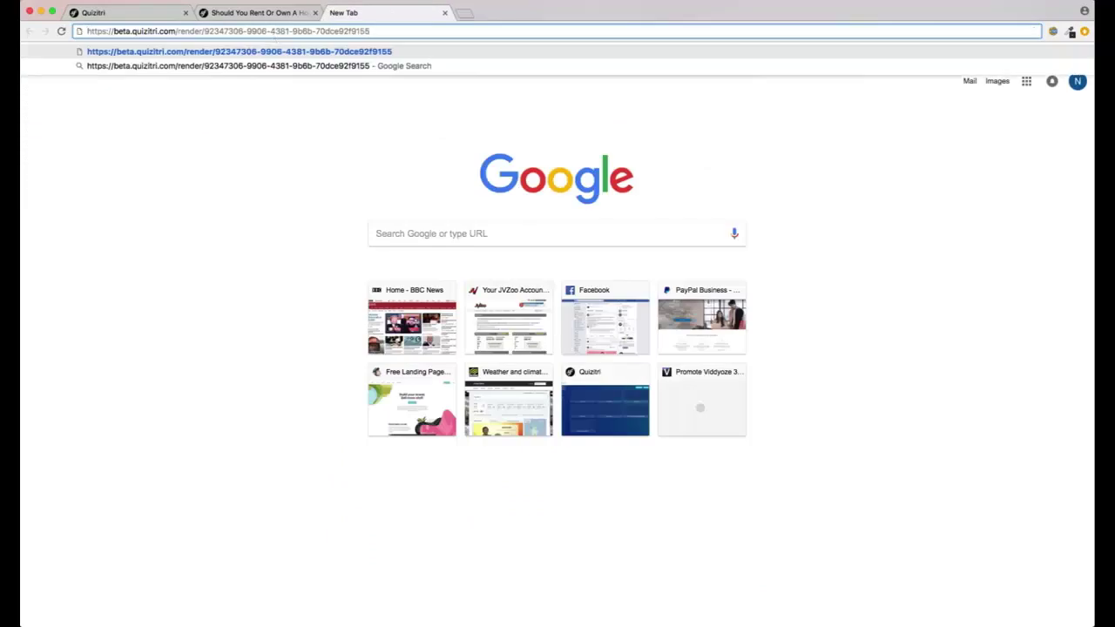
{"action": "key", "text": "Return"}
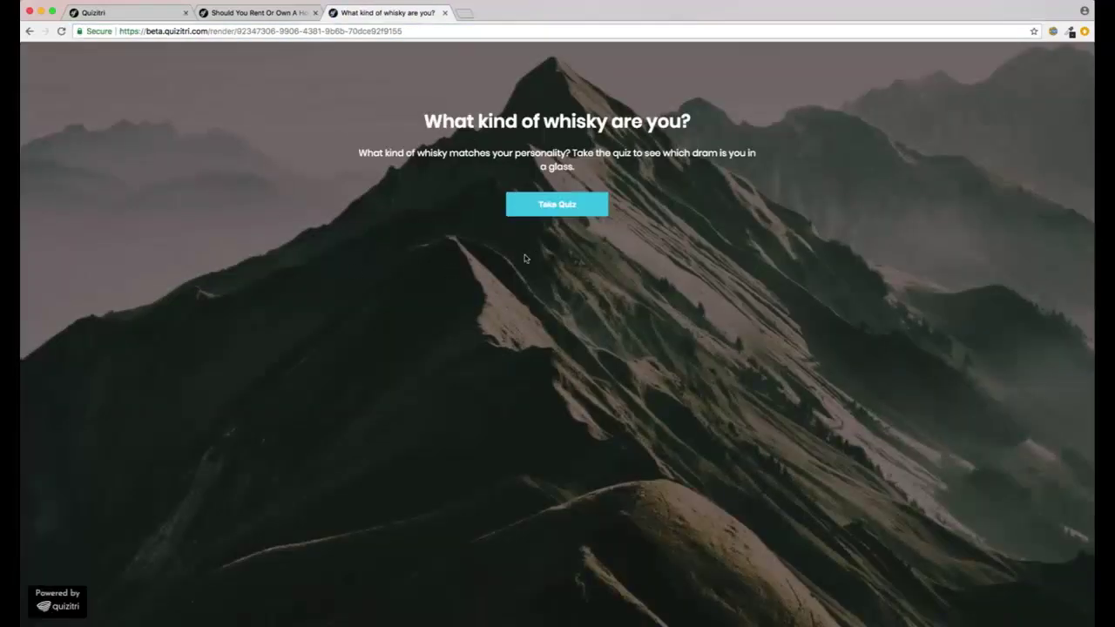
- Take the whisky quiz to its Glenfiddich 12 result, then return to the quiz's configuration
{"action": "left_click", "coordinate": [571, 209]}
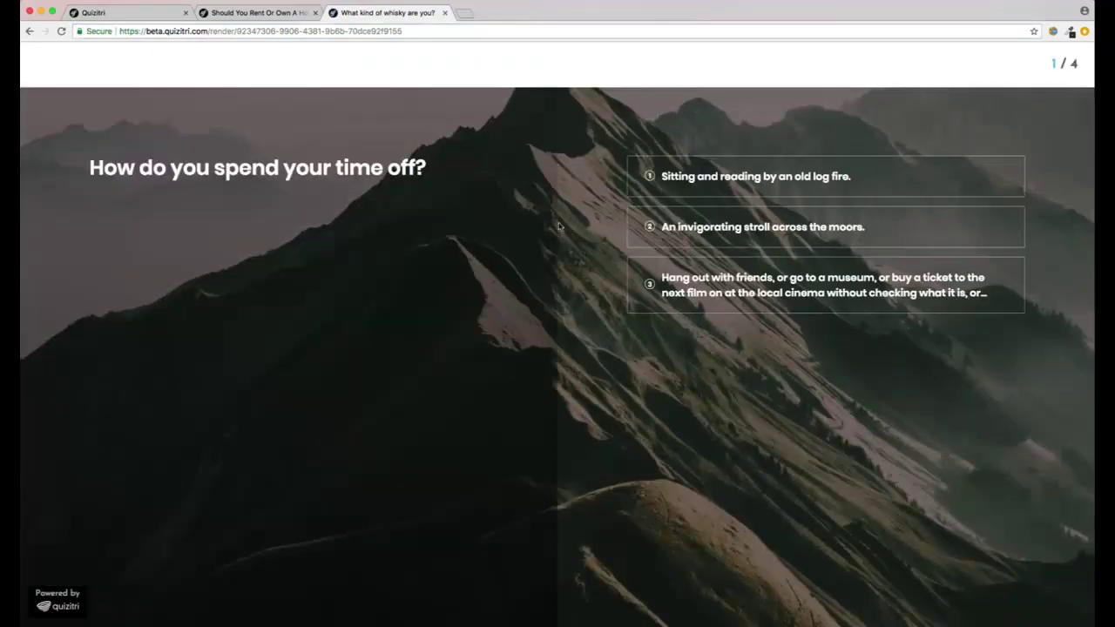
{"action": "left_click", "coordinate": [657, 230]}
{"action": "left_click", "coordinate": [669, 291]}
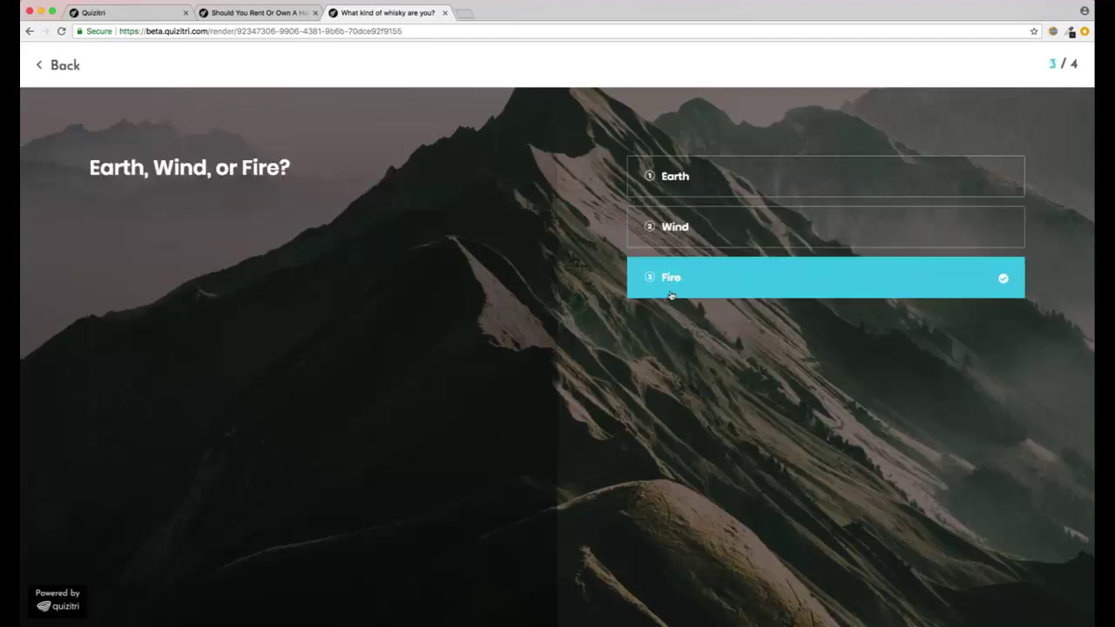
{"action": "left_click", "coordinate": [705, 177]}
{"action": "left_click", "coordinate": [706, 179]}
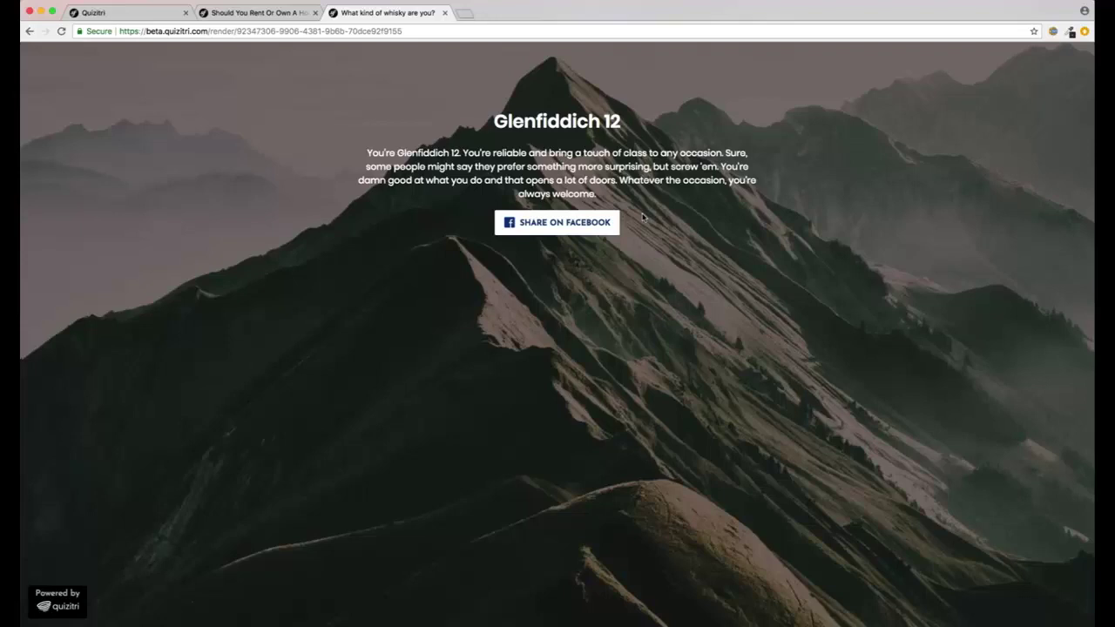
{"action": "left_click", "coordinate": [149, 14]}
{"action": "left_click", "coordinate": [66, 126]}
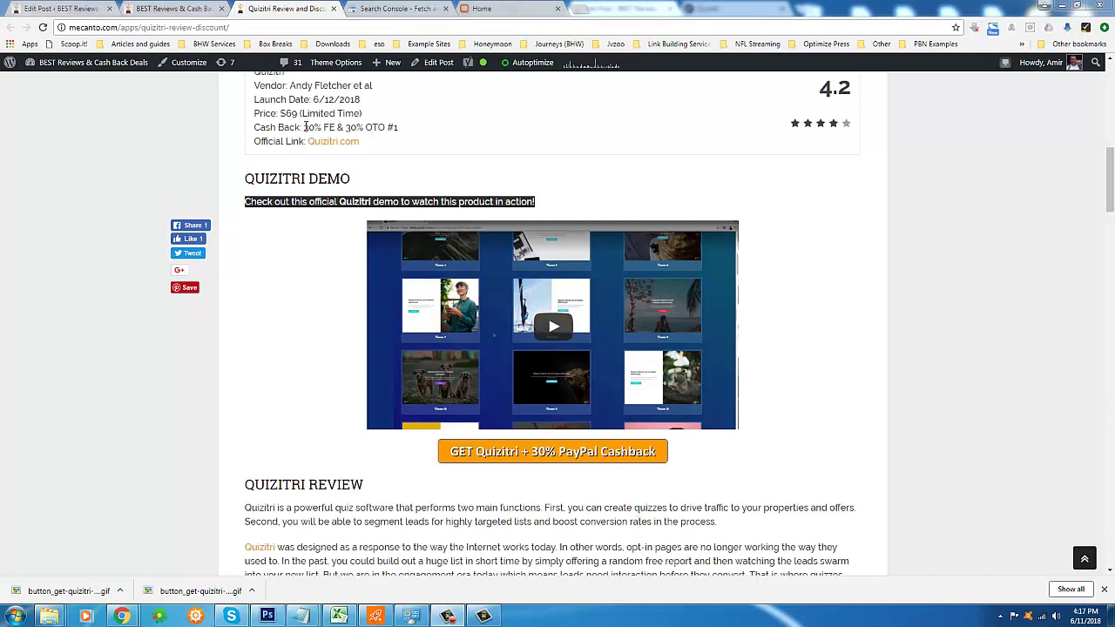
{"action": "left_click_drag", "start_coordinate": [305, 127], "coordinate": [399, 127]}
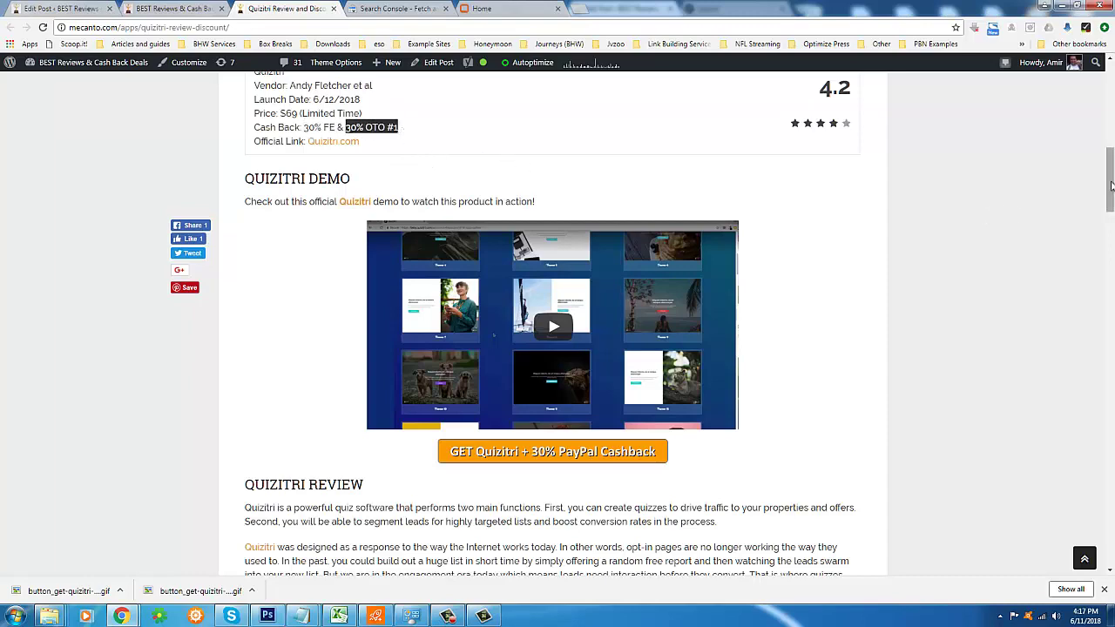
{"action": "left_click_drag", "start_coordinate": [1112, 186], "coordinate": [1112, 123]}
{"action": "scroll", "coordinate": [427, 192], "scroll_direction": "up", "scroll_amount": 2}
{"action": "left_click", "coordinate": [242, 32]}
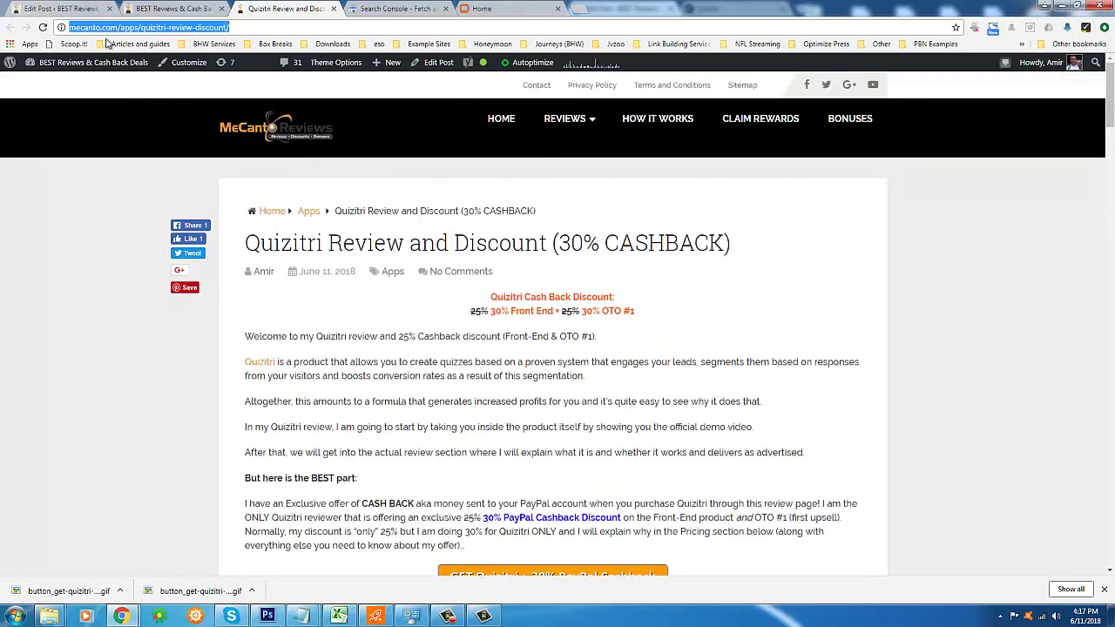
{"action": "double_click", "coordinate": [103, 29]}
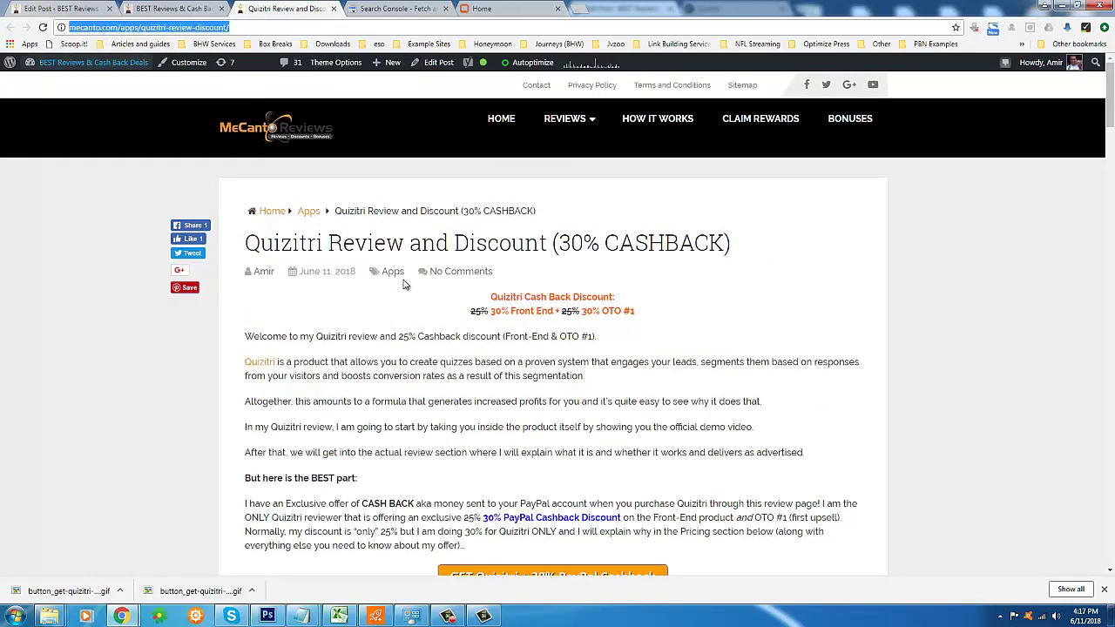
{"action": "left_click_drag", "start_coordinate": [1111, 106], "coordinate": [1111, 352]}
{"action": "double_click", "coordinate": [272, 164]}
{"action": "left_click_drag", "start_coordinate": [319, 164], "coordinate": [403, 171]}
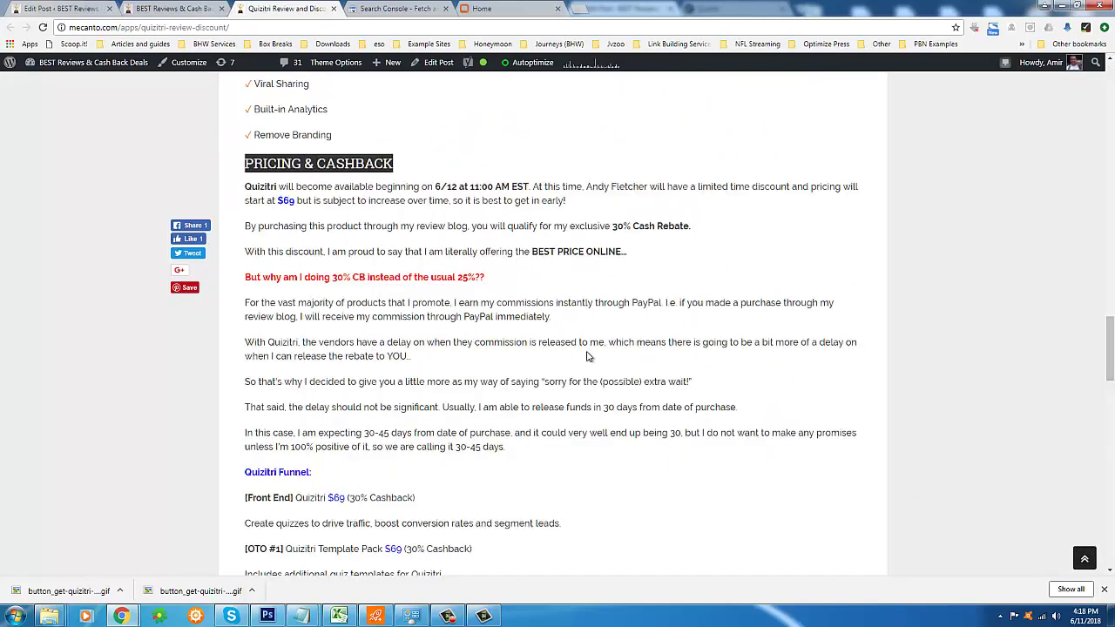